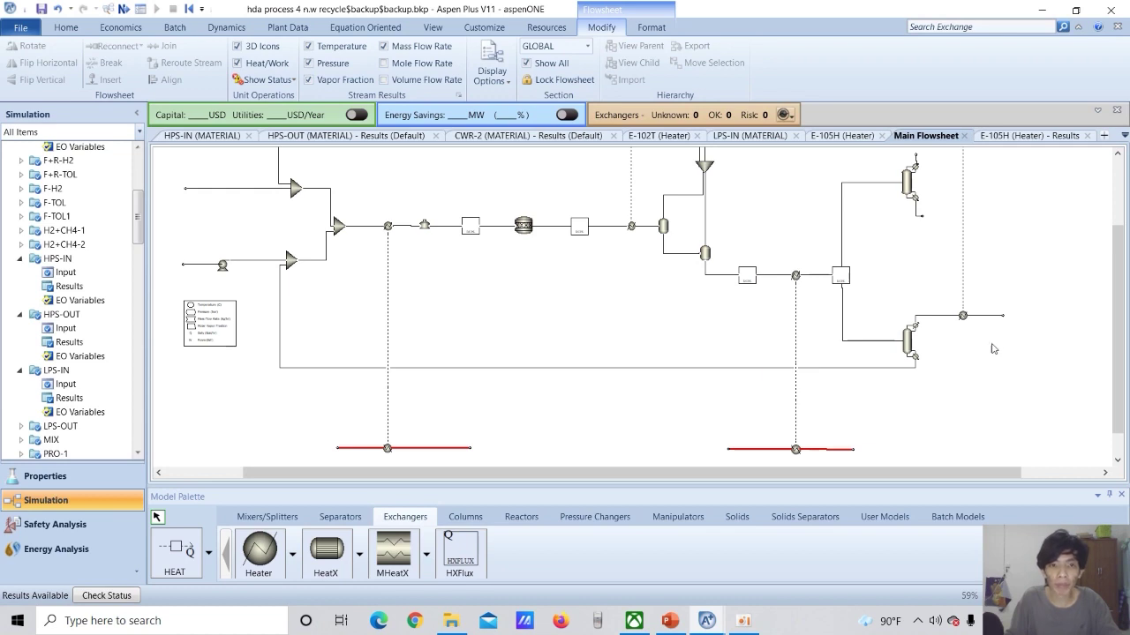
Inspect the HPS-IN stream's input specifications, including its pressure and vapor fraction, and return to the main flowsheet.
{"action": "scroll", "coordinate": [355, 272], "scroll_direction": "up", "scroll_amount": 1}
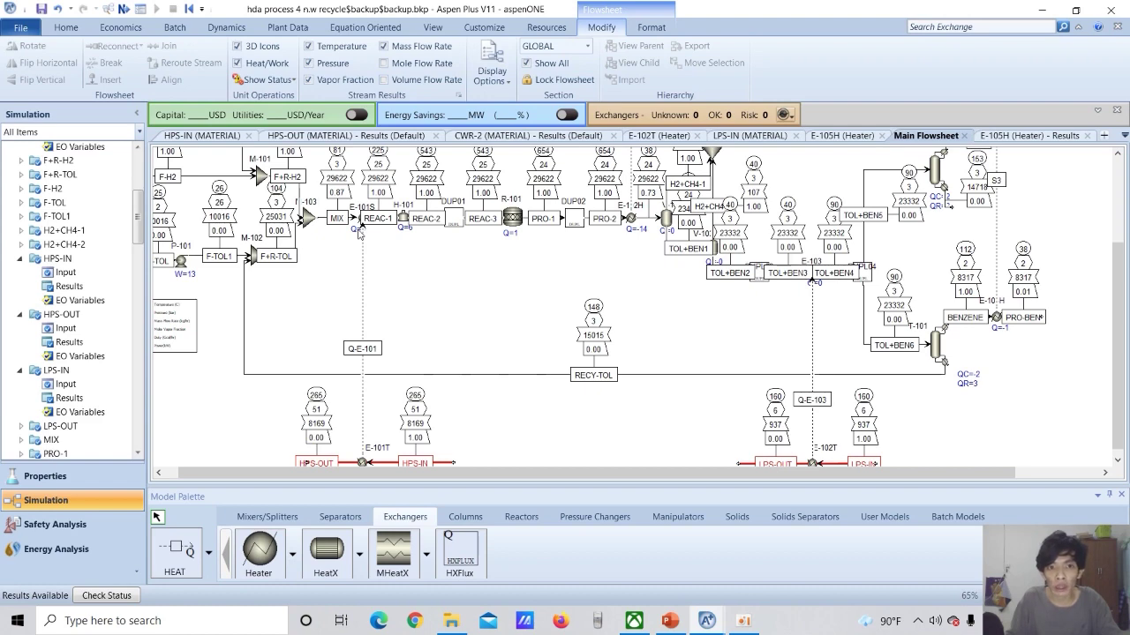
{"action": "scroll", "coordinate": [365, 203], "scroll_direction": "down", "scroll_amount": 1}
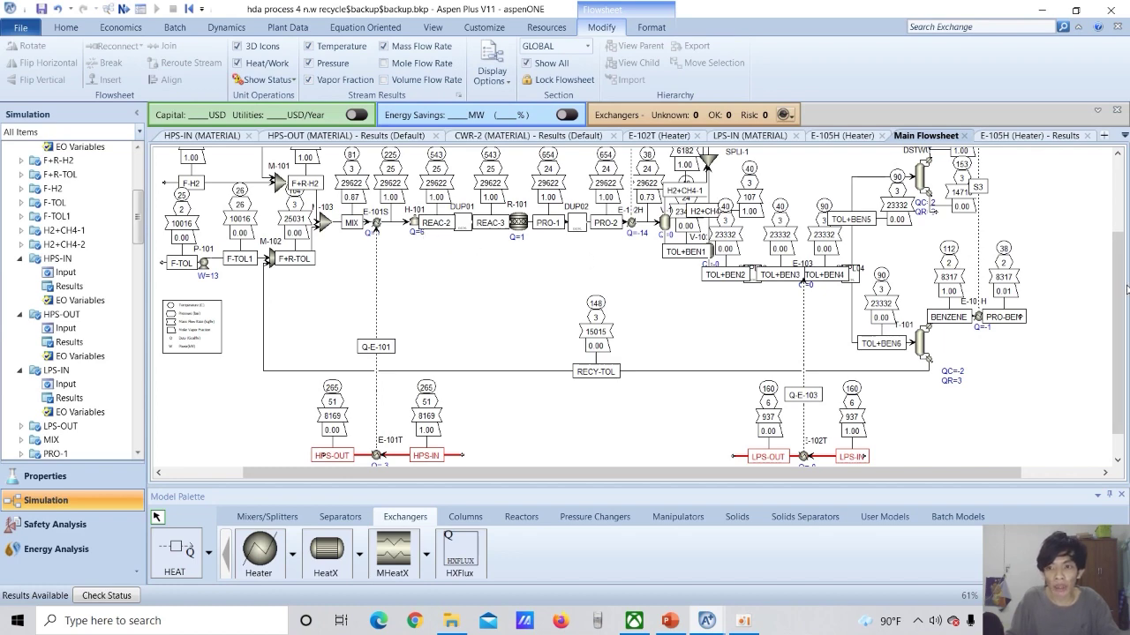
{"action": "scroll", "coordinate": [1059, 327], "scroll_direction": "down", "scroll_amount": 2}
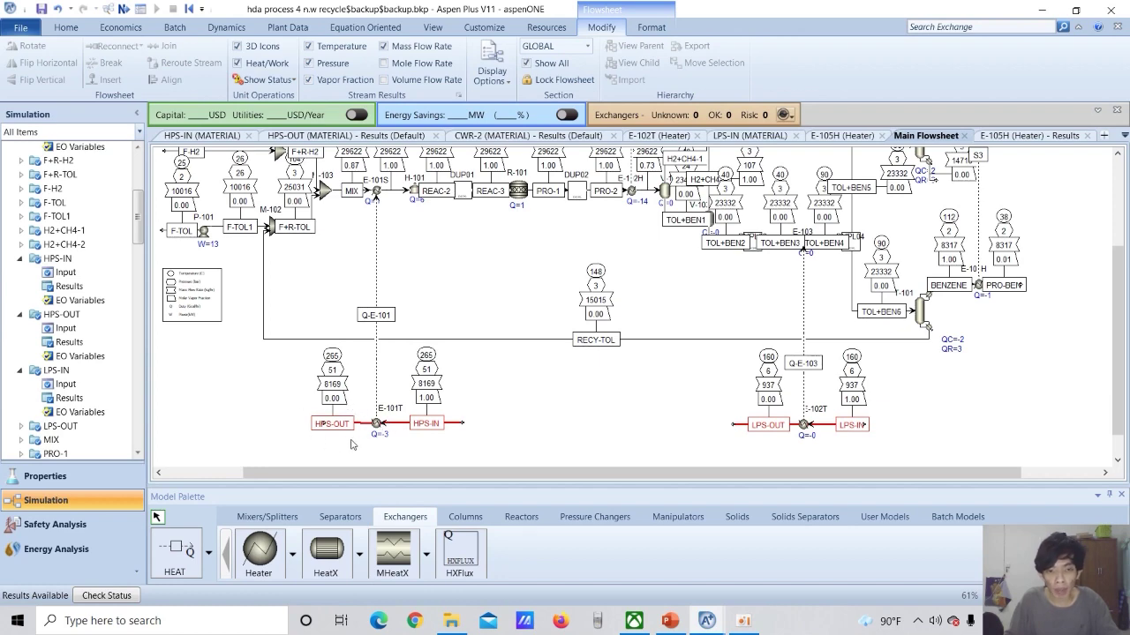
{"action": "double_click", "coordinate": [402, 424]}
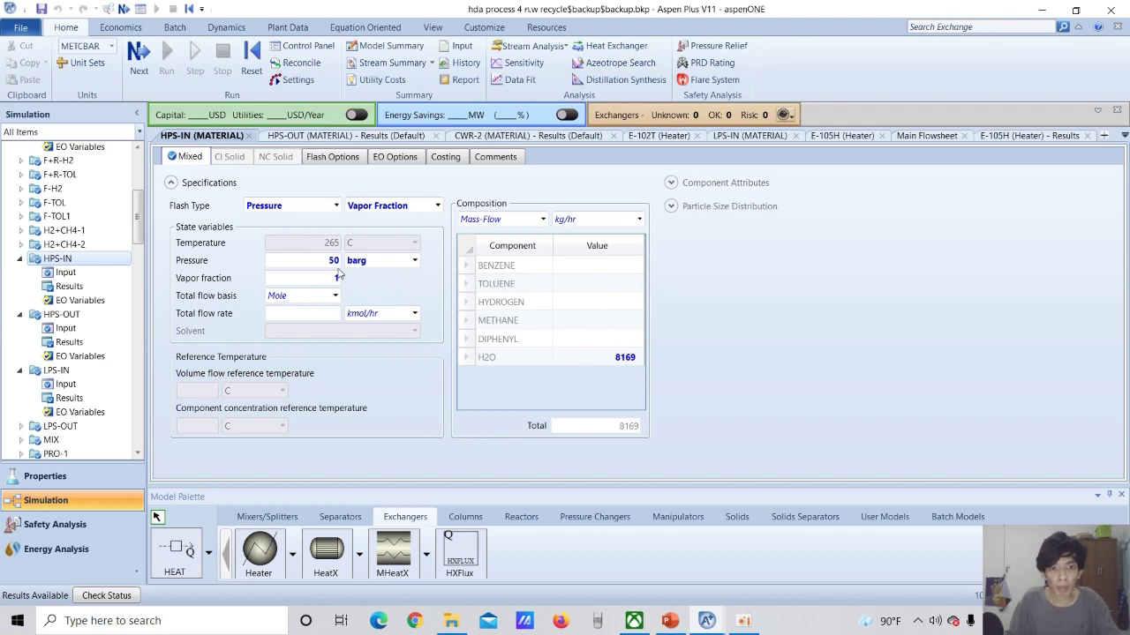
{"action": "double_click", "coordinate": [300, 279]}
{"action": "key", "text": "Delete"}
{"action": "type", "text": "1"}
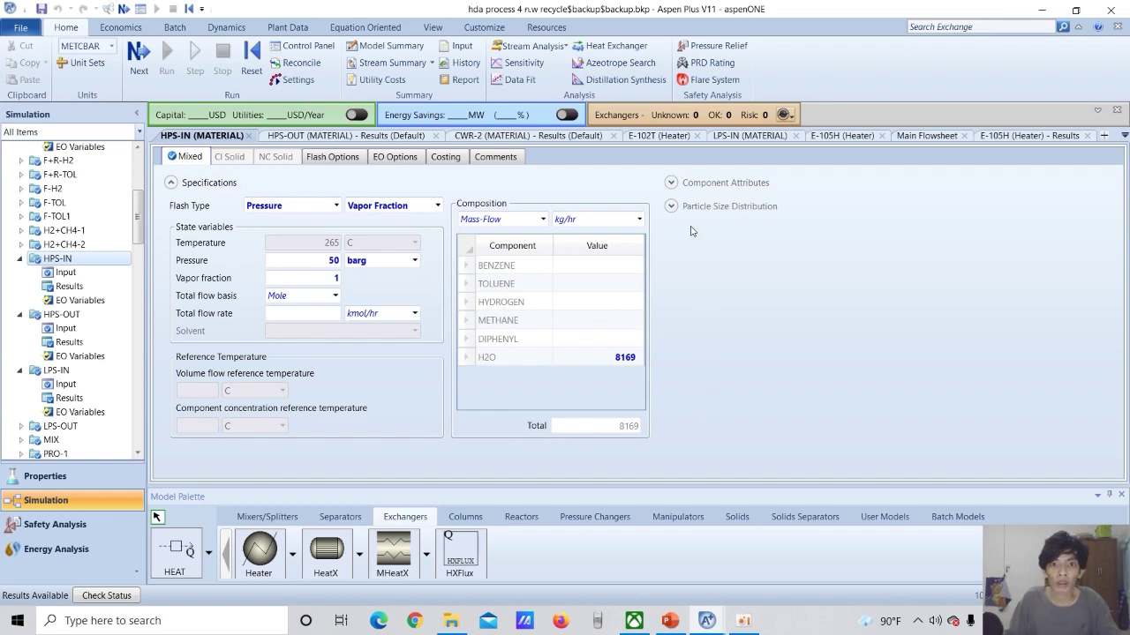
{"action": "left_click", "coordinate": [894, 141]}
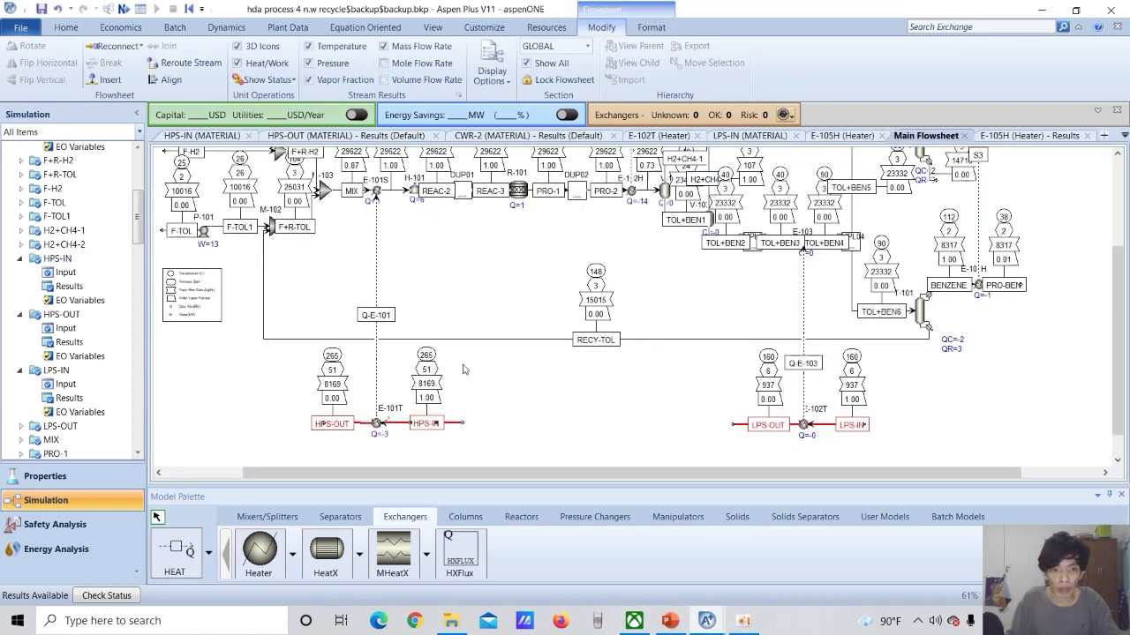
Inspect the flash specifications of heater E-101T and return to the main flowsheet to see how it connects to E-101S.
{"action": "double_click", "coordinate": [376, 423]}
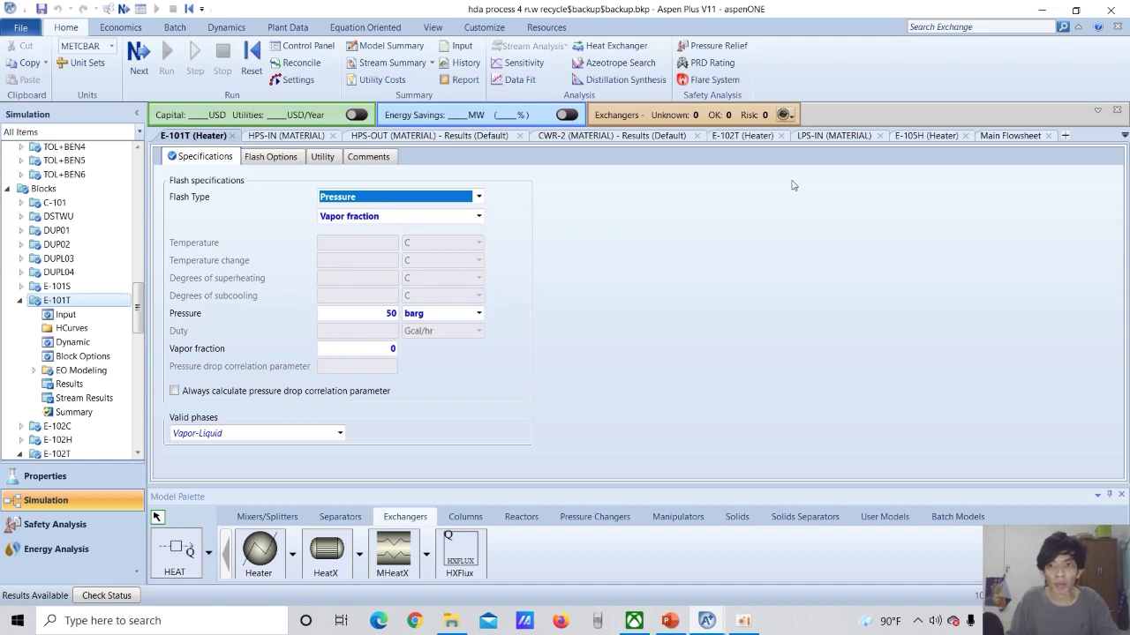
{"action": "left_click", "coordinate": [996, 141]}
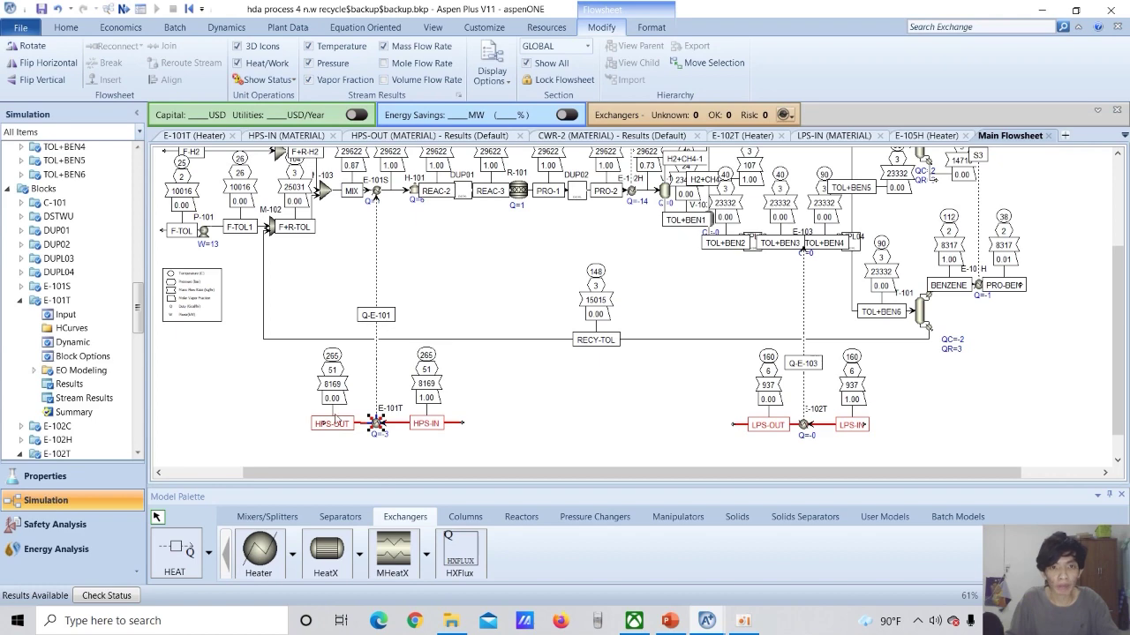
{"action": "scroll", "coordinate": [451, 256], "scroll_direction": "down", "scroll_amount": 1}
{"action": "scroll", "coordinate": [449, 262], "scroll_direction": "up", "scroll_amount": 1}
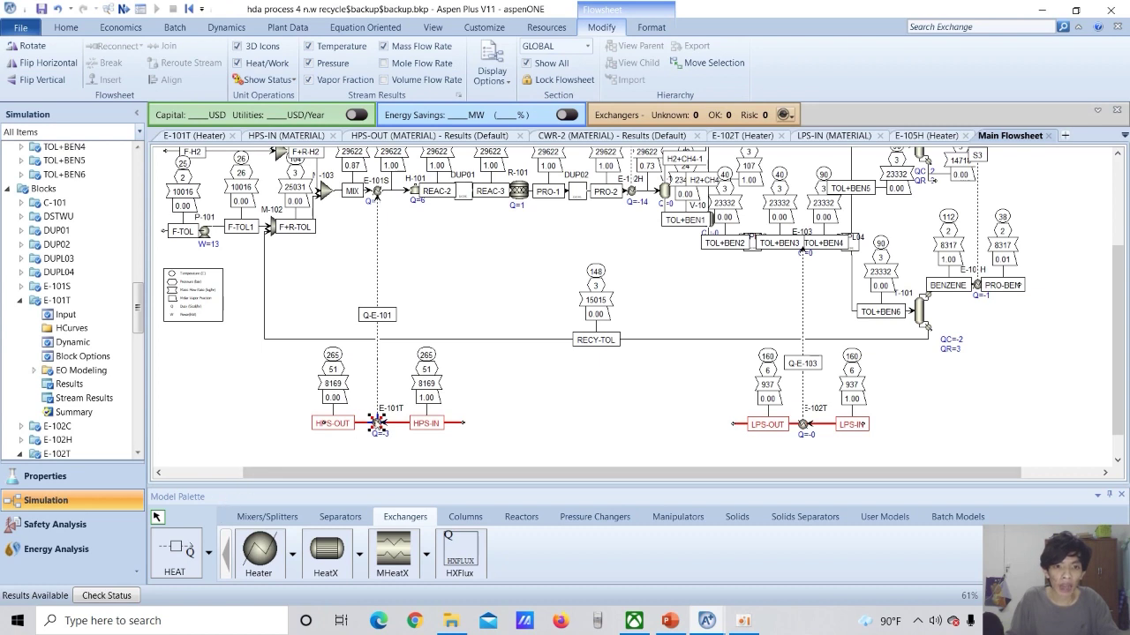
{"action": "mouse_move", "coordinate": [377, 422]}
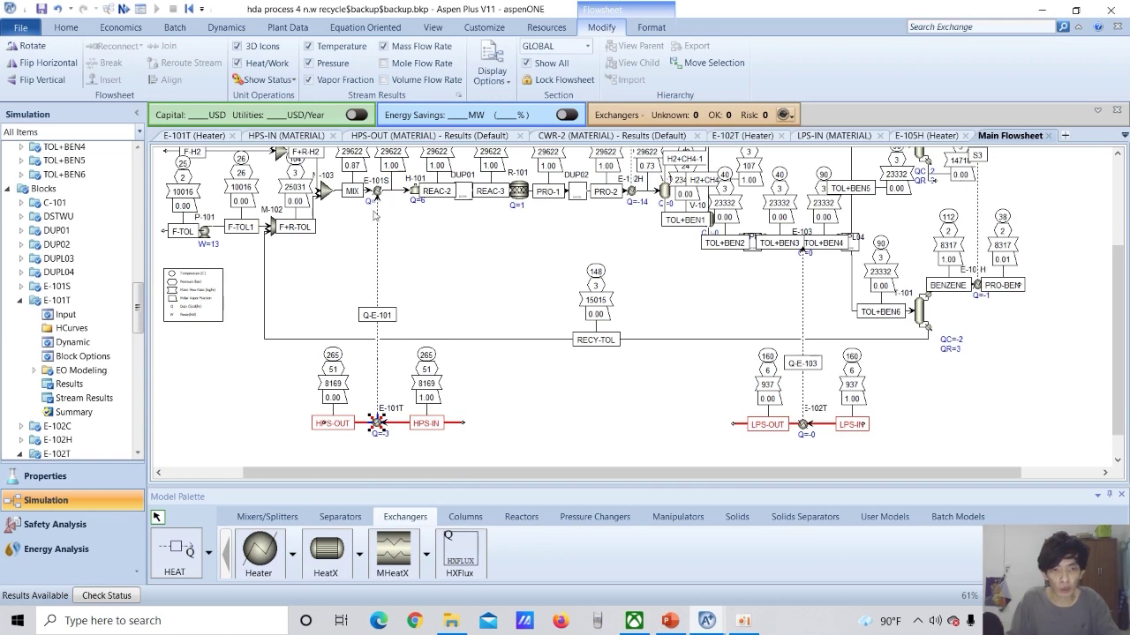
Open sensitivity analysis S-E-101 and examine its manipulated variable, the HPS-IN mass flow, with its range limits and increment.
{"action": "scroll", "coordinate": [72, 307], "scroll_direction": "down", "scroll_amount": 5}
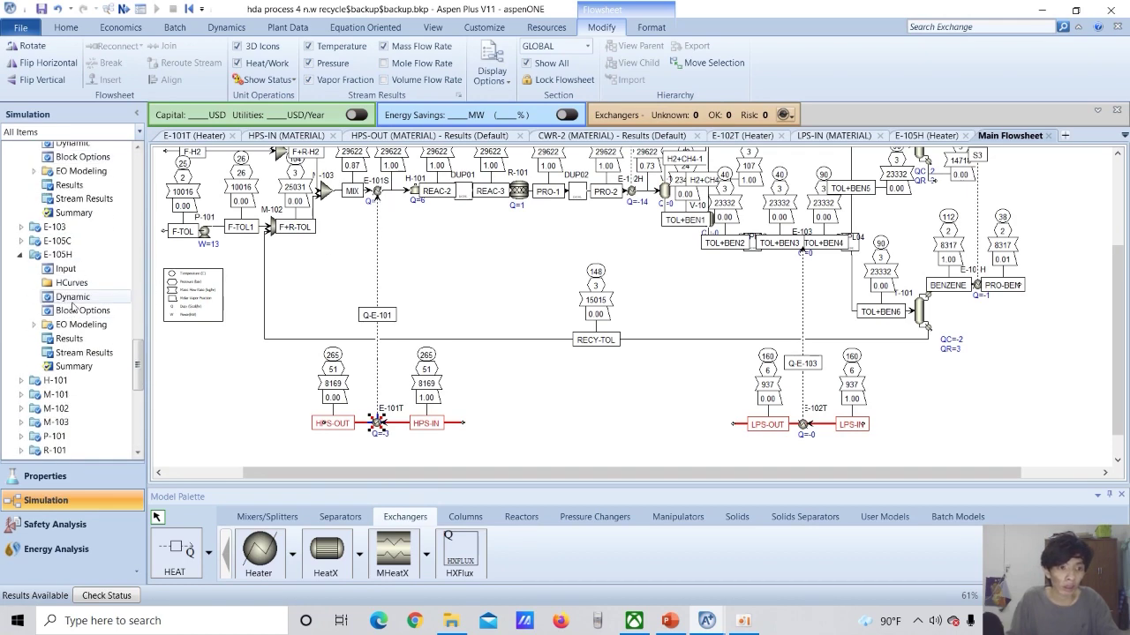
{"action": "scroll", "coordinate": [73, 307], "scroll_direction": "down", "scroll_amount": 3}
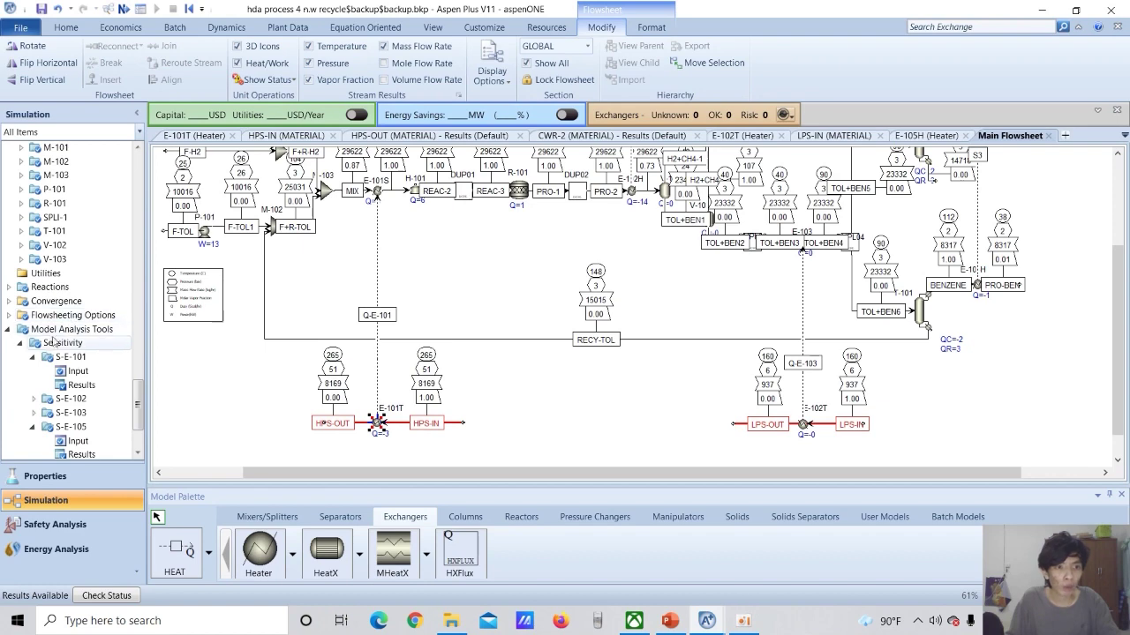
{"action": "double_click", "coordinate": [60, 342]}
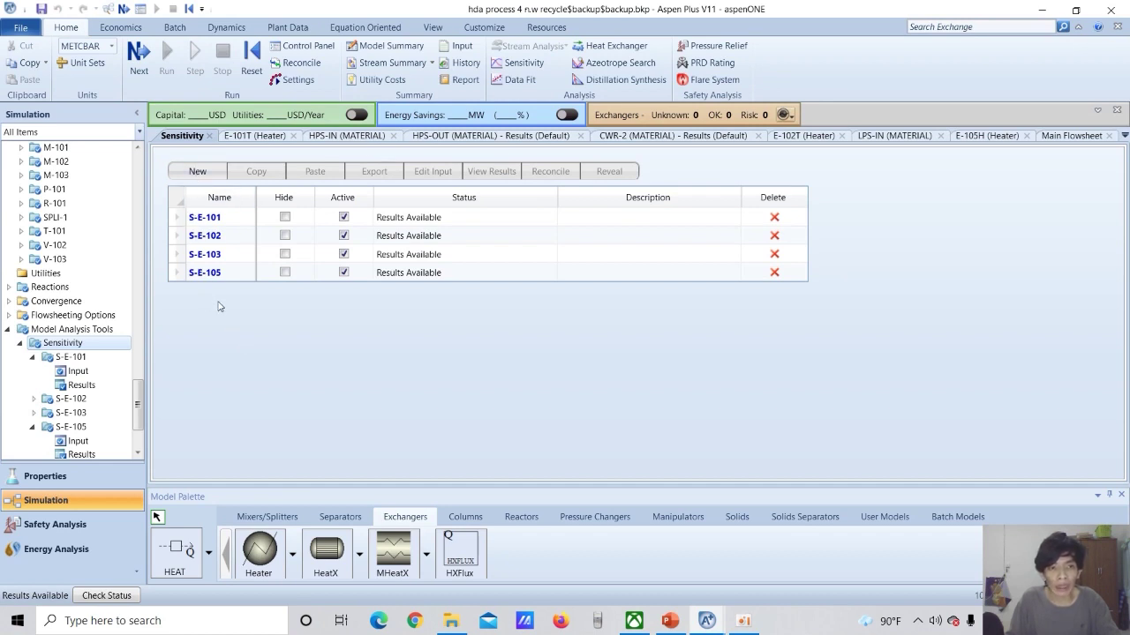
{"action": "left_click", "coordinate": [179, 218]}
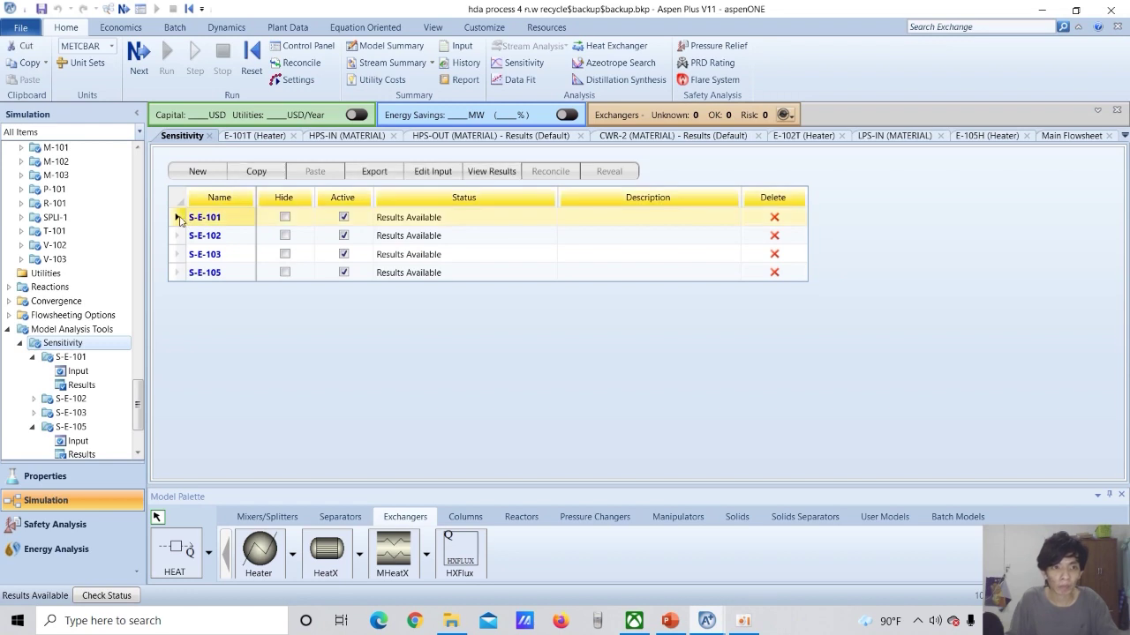
{"action": "double_click", "coordinate": [179, 218]}
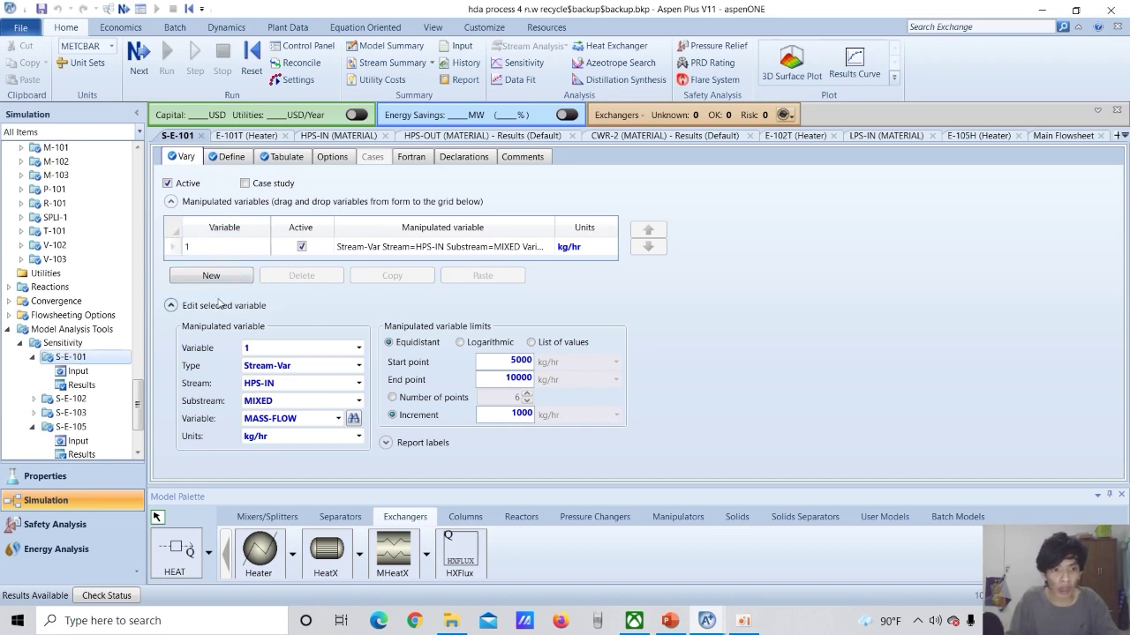
{"action": "left_click", "coordinate": [244, 346]}
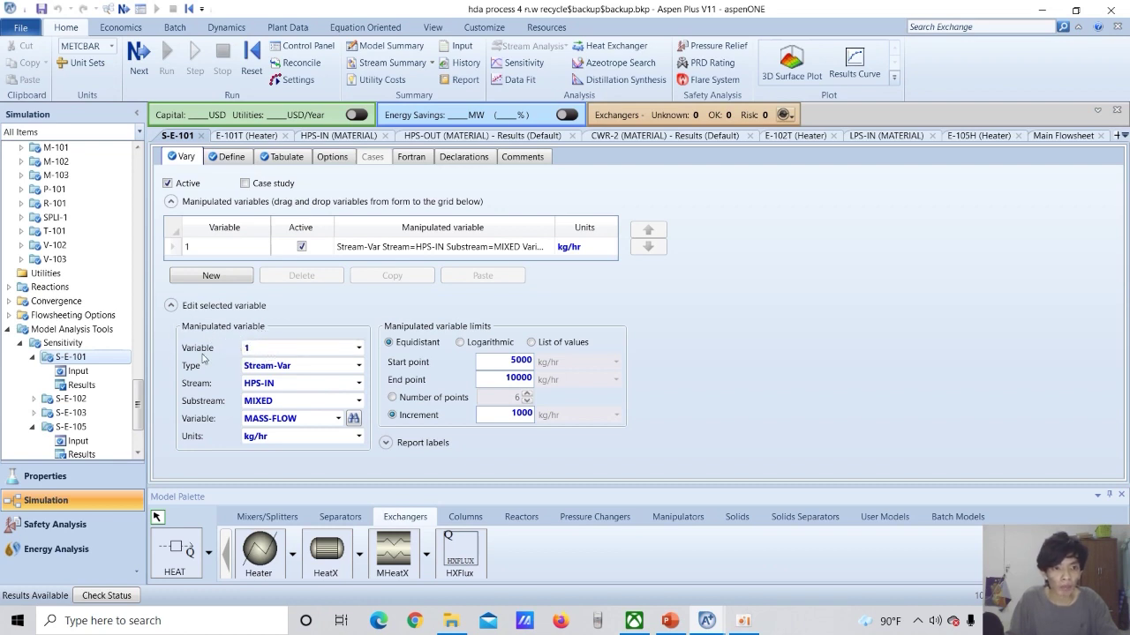
{"action": "type", "text": "1"}
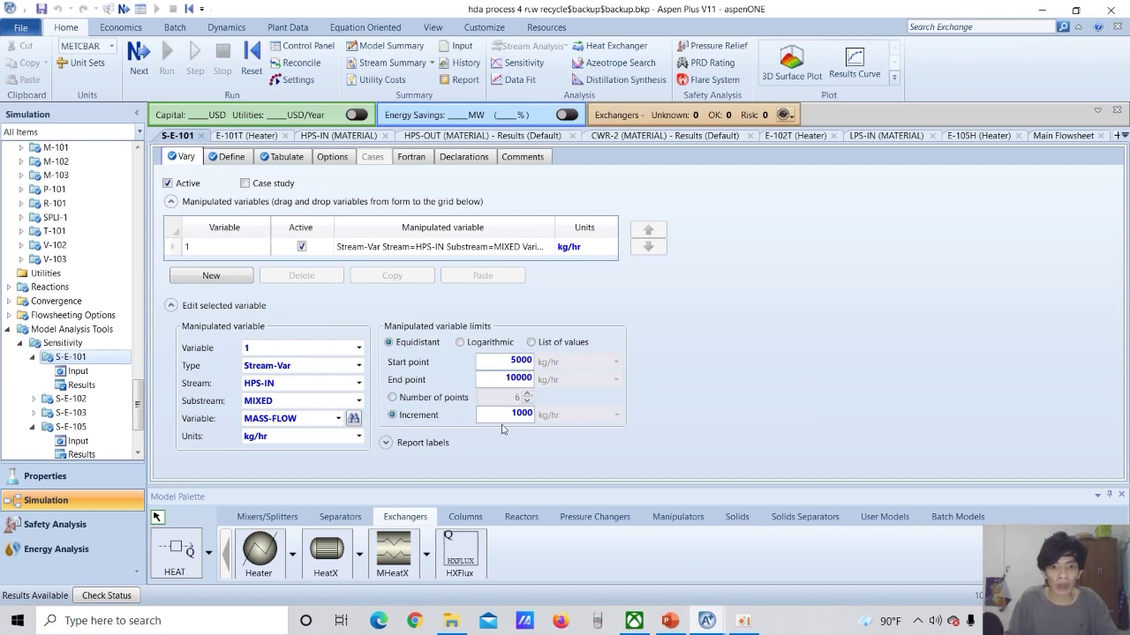
Examine the sampled variable definitions of S-E-101, locate REAC-1 on the flowsheet, and check the analysis's tabulated variables.
{"action": "left_click", "coordinate": [232, 157]}
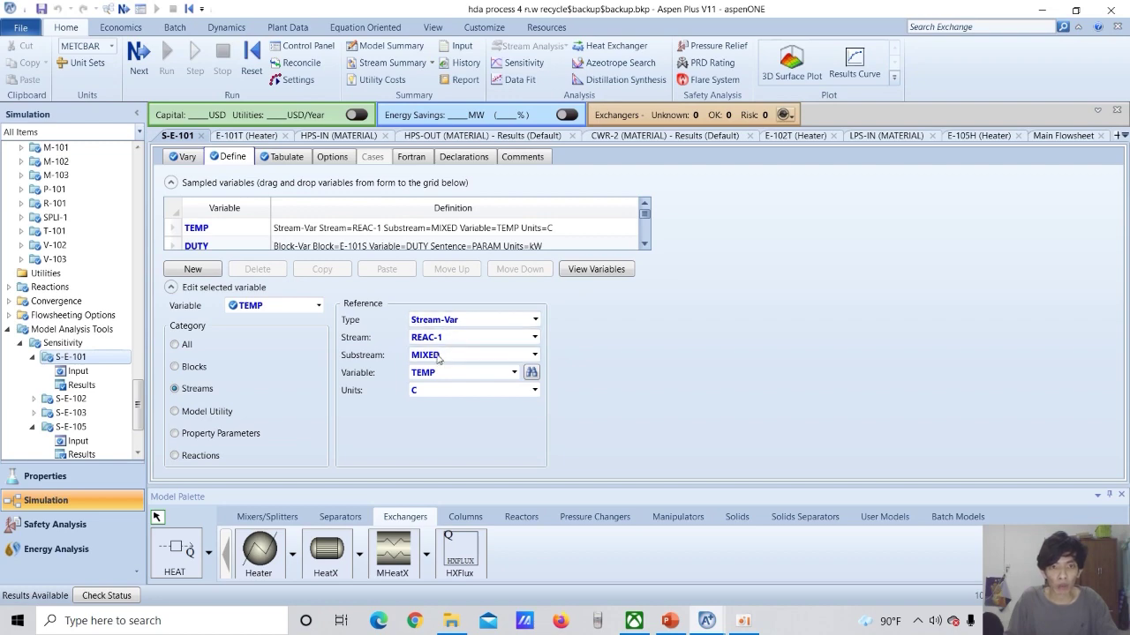
{"action": "left_click", "coordinate": [1053, 142]}
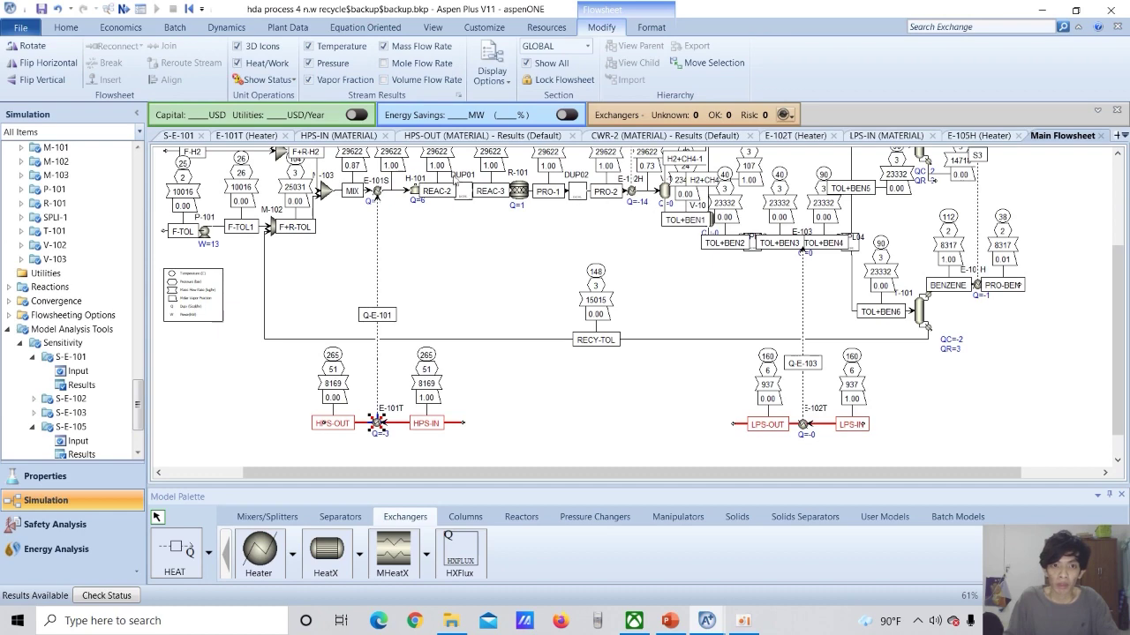
{"action": "scroll", "coordinate": [440, 181], "scroll_direction": "up", "scroll_amount": 2}
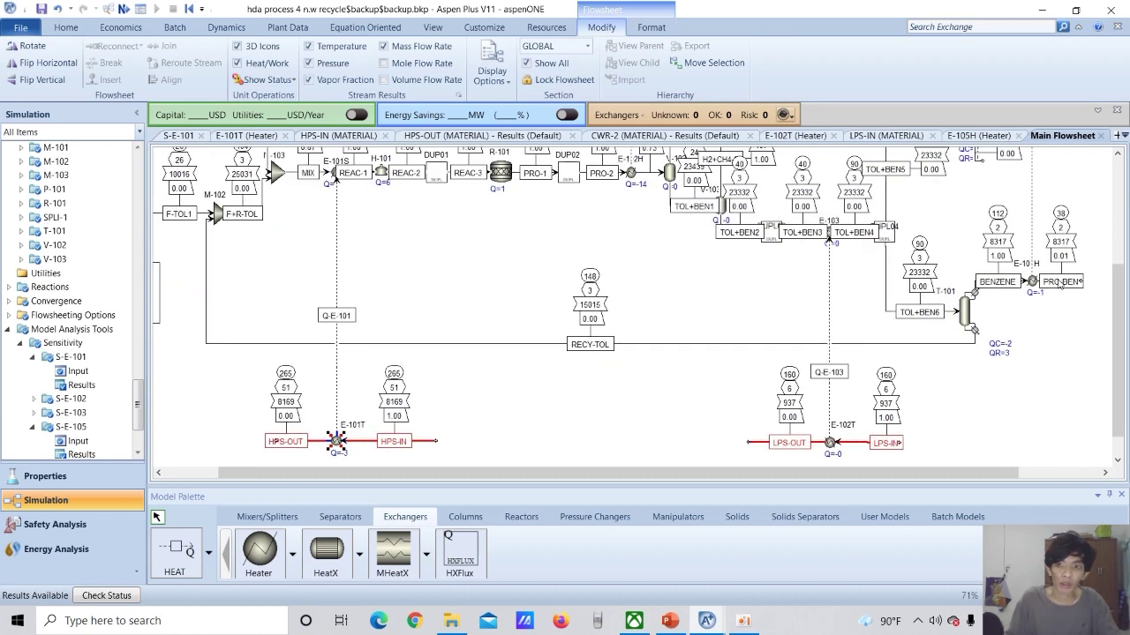
{"action": "scroll", "coordinate": [360, 216], "scroll_direction": "up", "scroll_amount": 2}
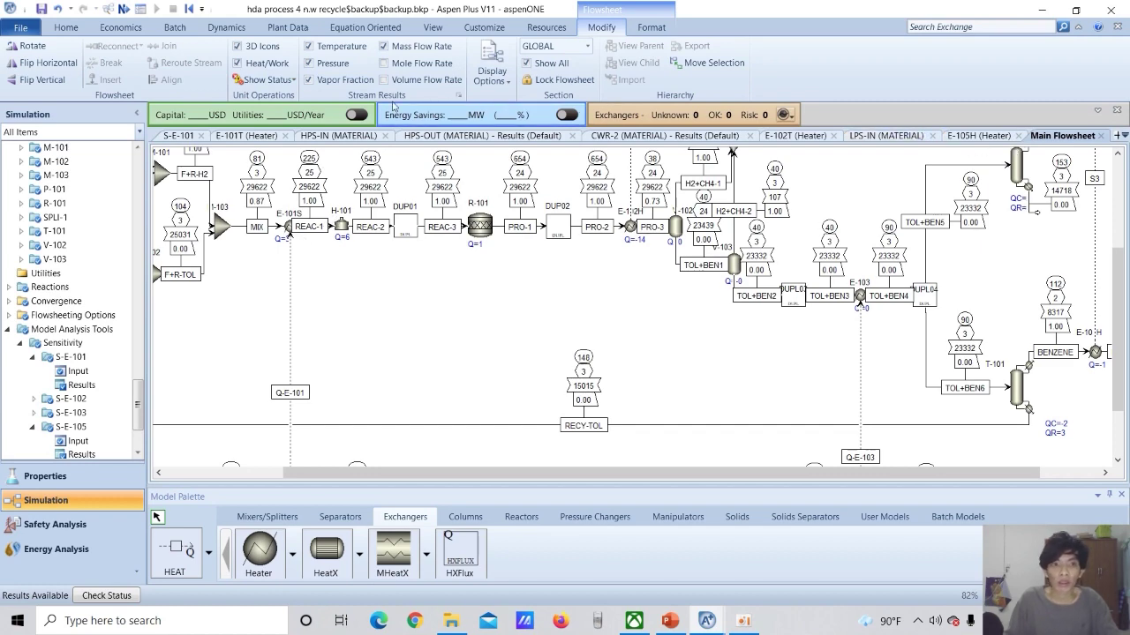
{"action": "left_click", "coordinate": [187, 138]}
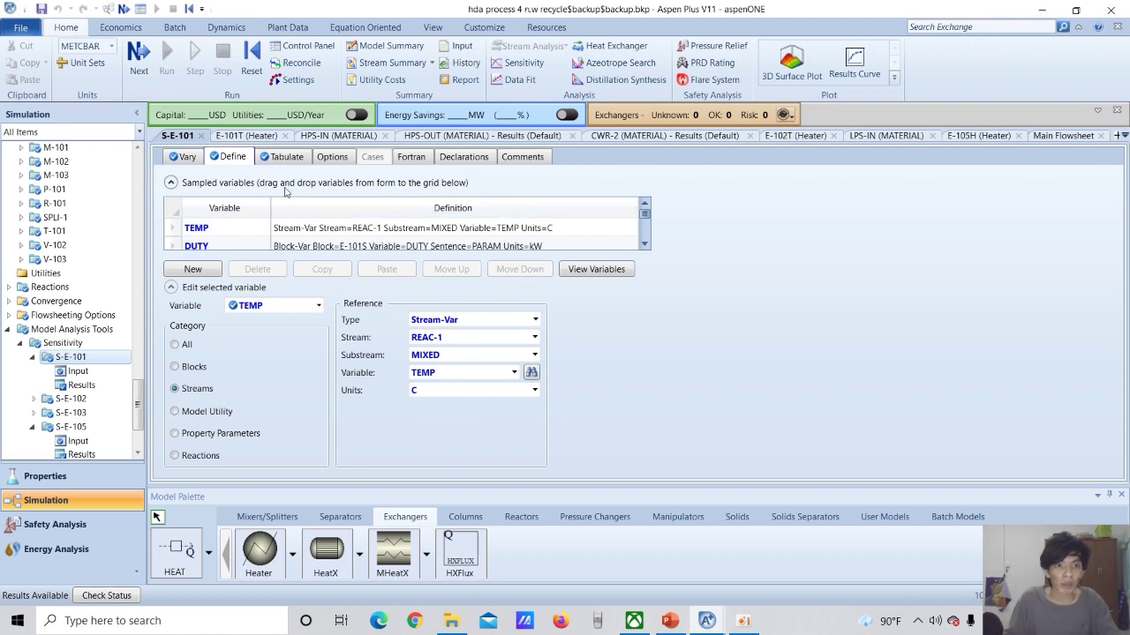
{"action": "left_click", "coordinate": [281, 159]}
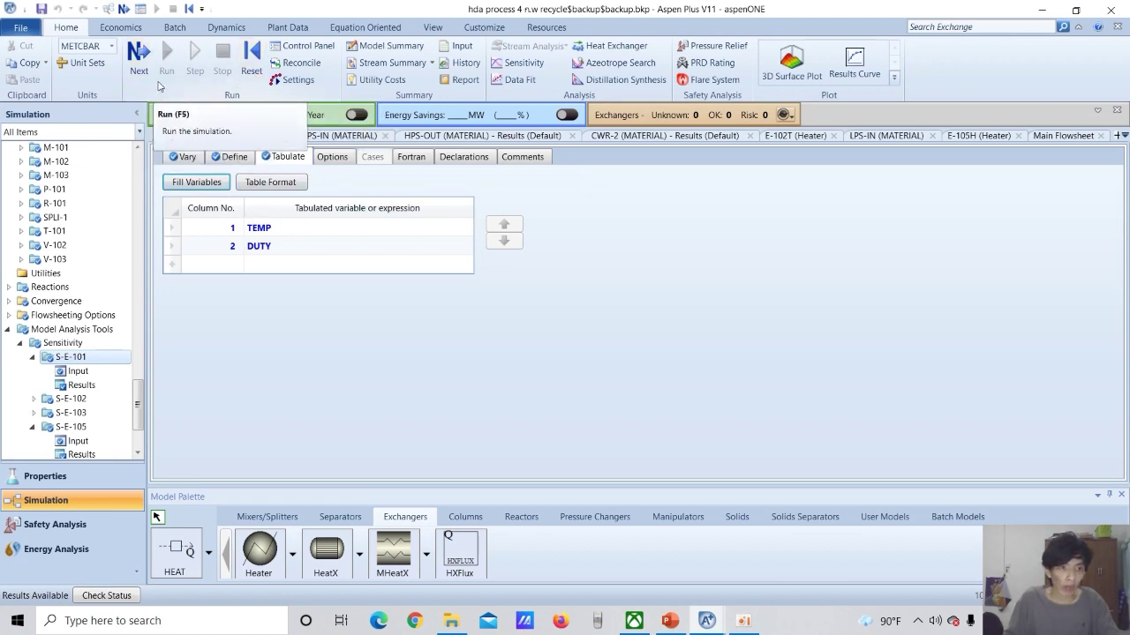
Open the S-E-101 results and plot only TEMP against the HPS-IN mass flow as a results curve, leaving out DUTY.
{"action": "left_click", "coordinate": [87, 384]}
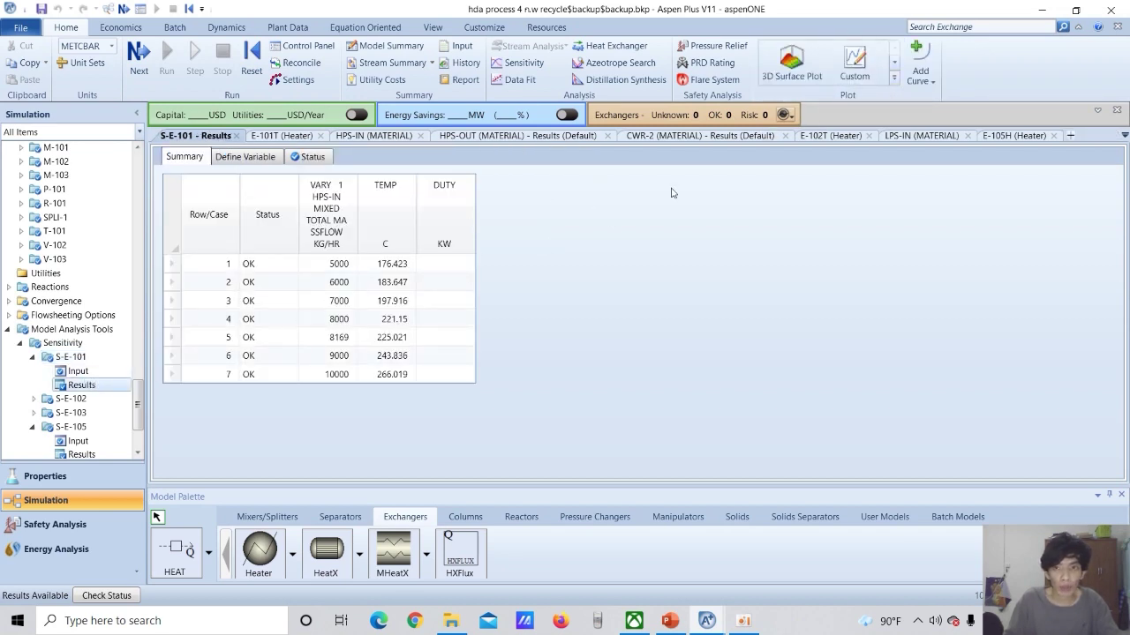
{"action": "left_click", "coordinate": [893, 78]}
{"action": "left_click", "coordinate": [781, 106]}
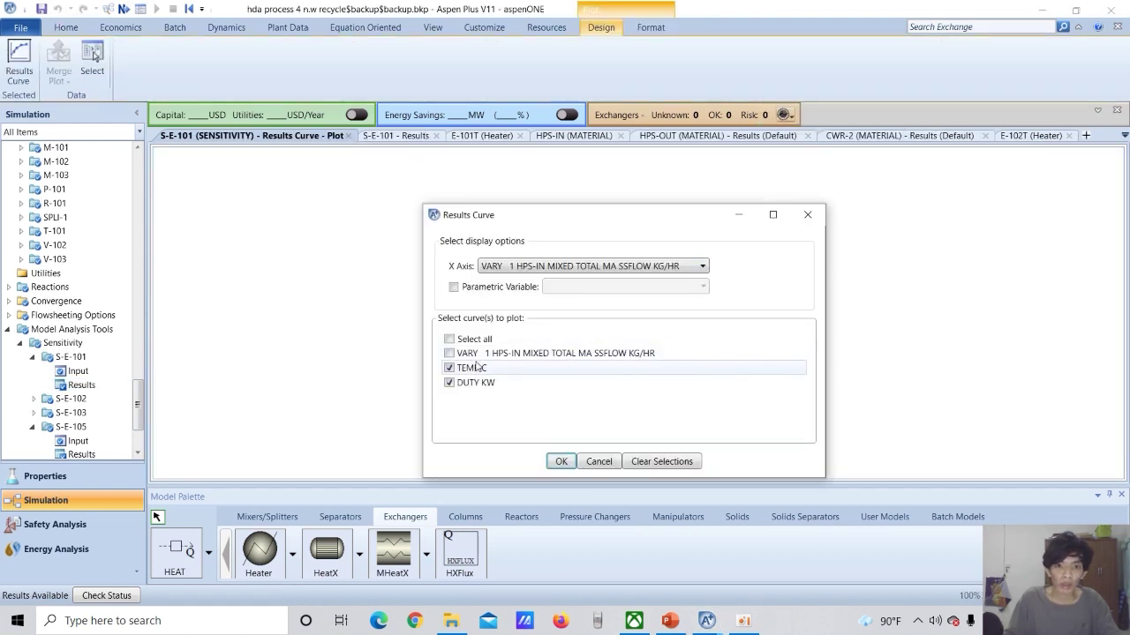
{"action": "left_click_drag", "start_coordinate": [553, 222], "coordinate": [548, 198]}
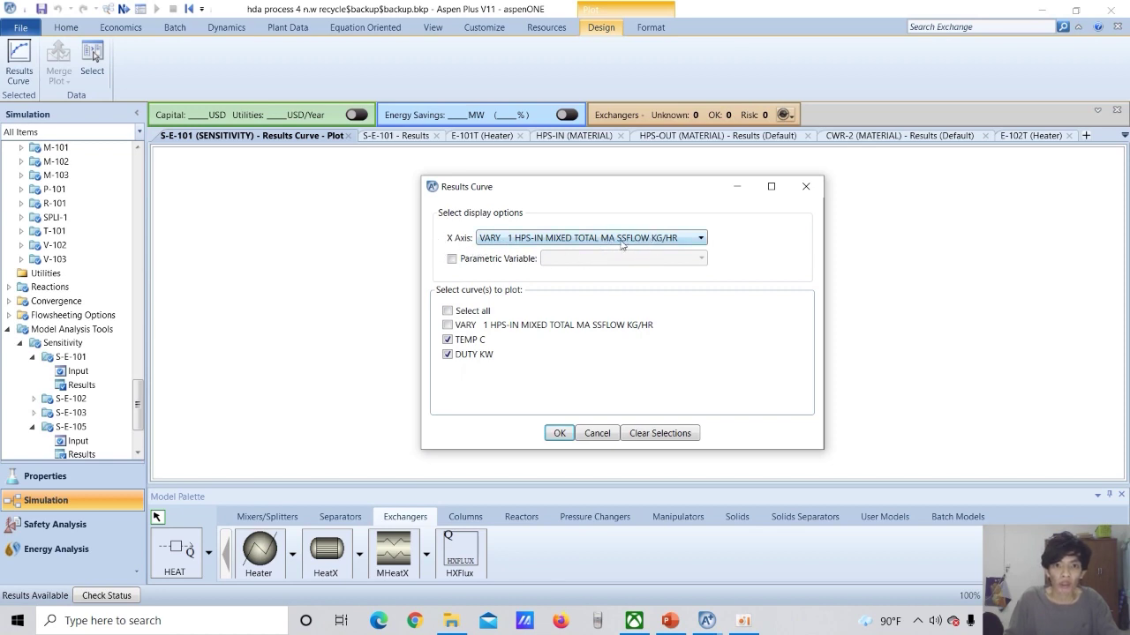
{"action": "left_click", "coordinate": [447, 355]}
{"action": "left_click", "coordinate": [560, 436]}
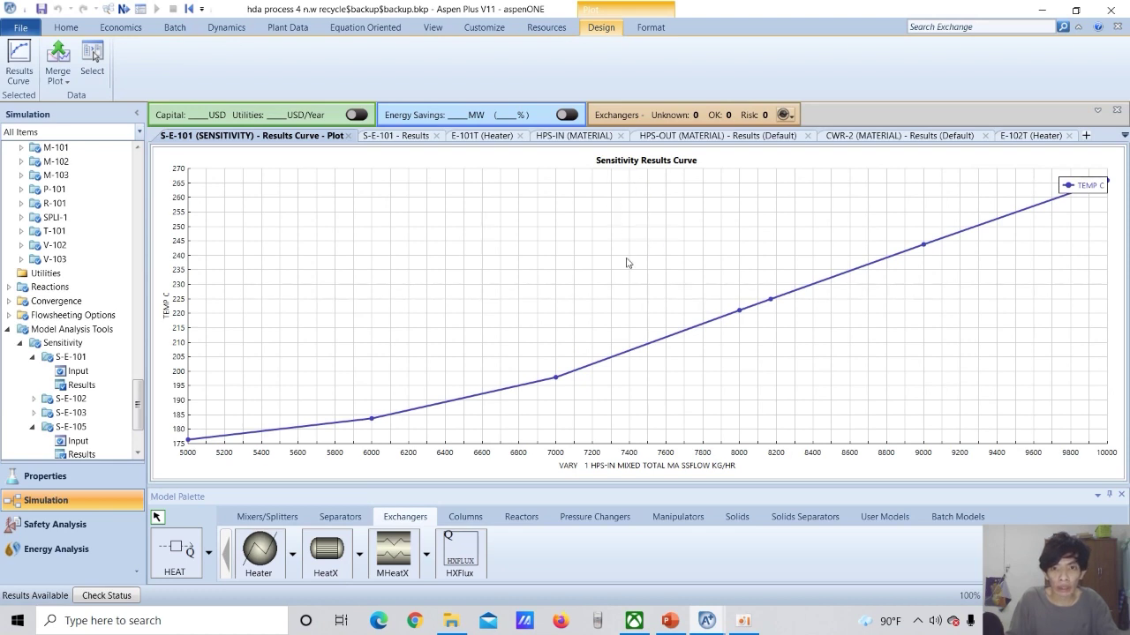
Show the tracker on the results curve and read the HPS-IN mass flow at a temperature of about 225 °C.
{"action": "right_click", "coordinate": [666, 340]}
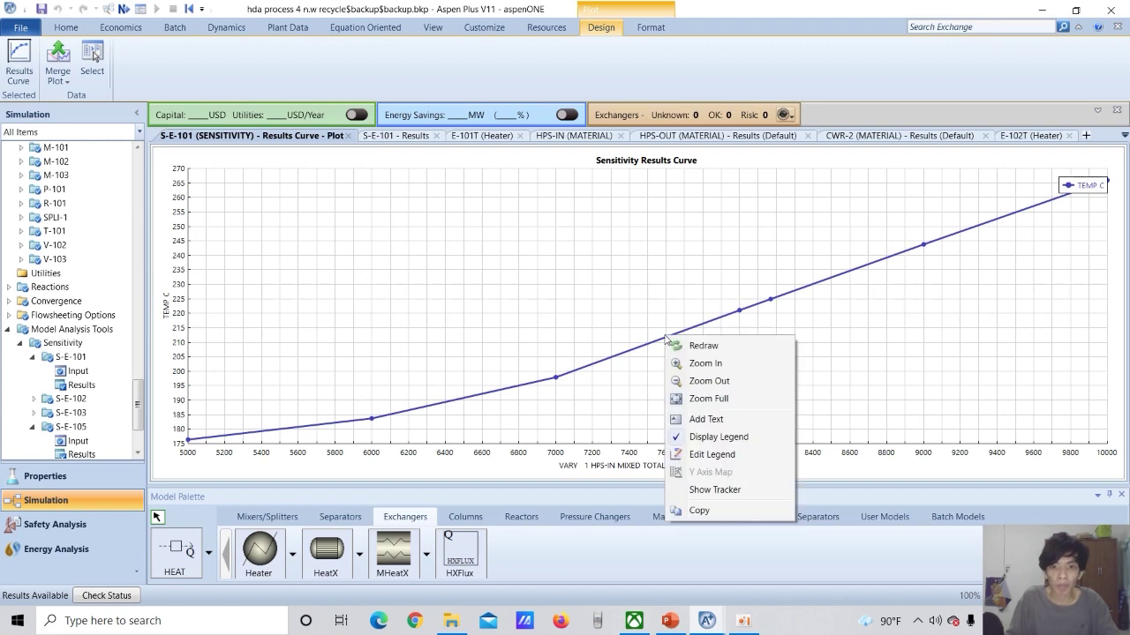
{"action": "left_click", "coordinate": [739, 491]}
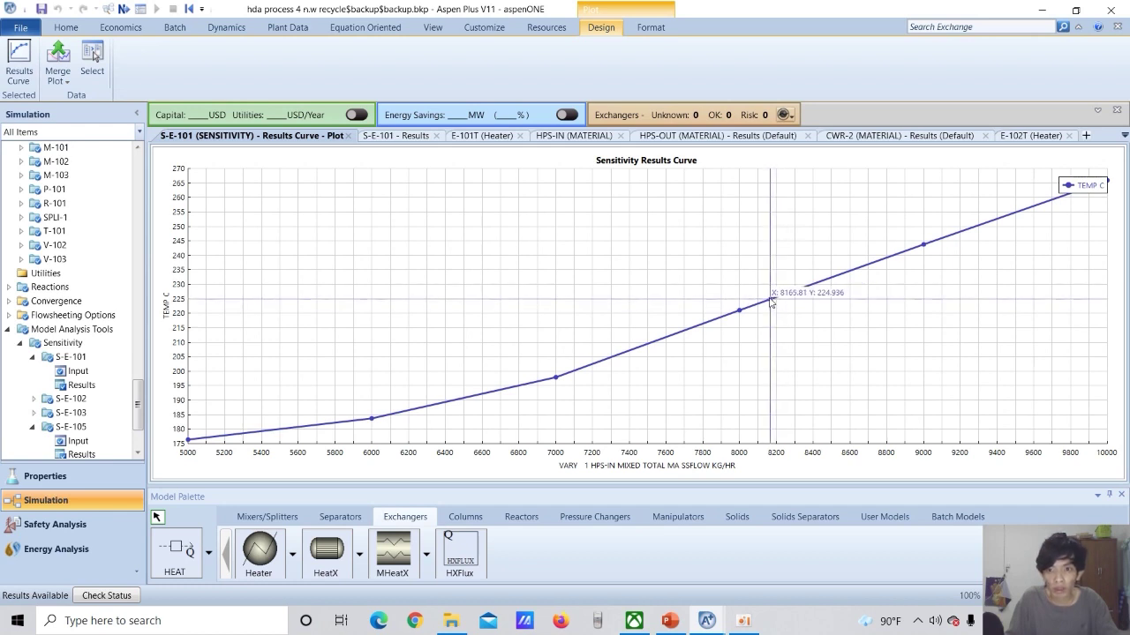
{"action": "mouse_move", "coordinate": [773, 302]}
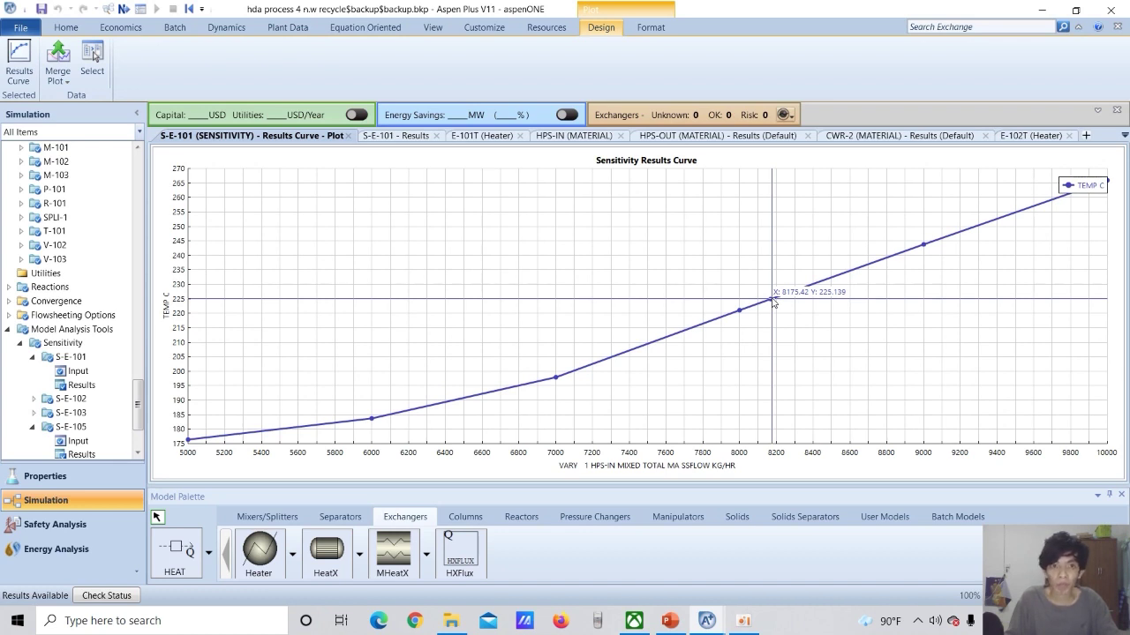
{"action": "left_click", "coordinate": [772, 300]}
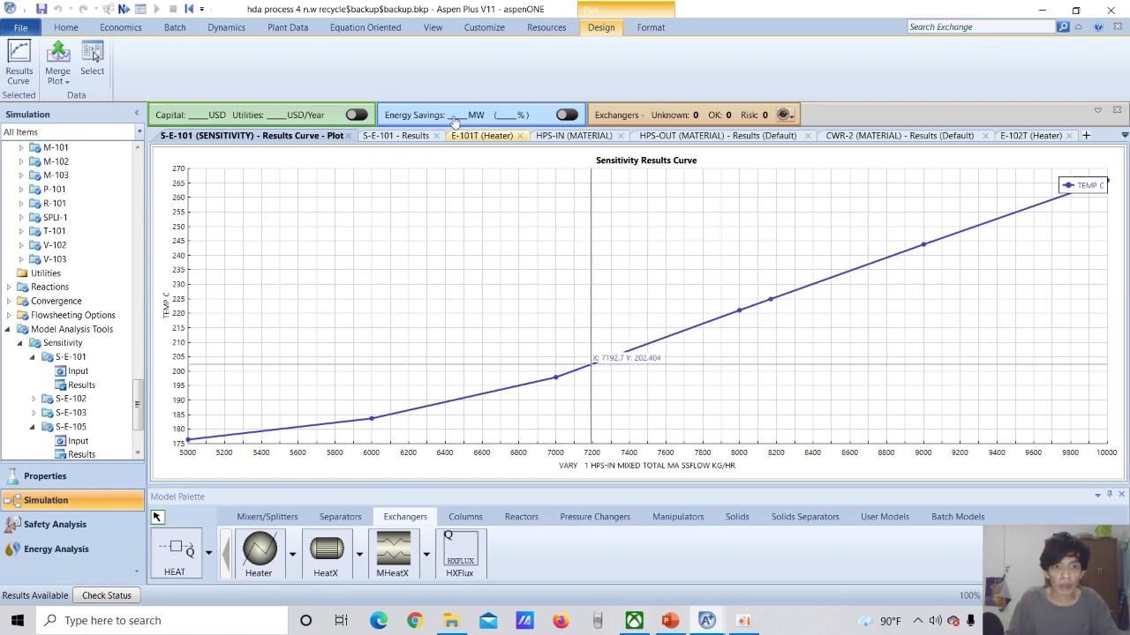
Bring up the main flowsheet, check the H2O mass flow specified for HPS-IN, and return to the flowsheet.
{"action": "left_click", "coordinate": [433, 28]}
{"action": "left_click", "coordinate": [365, 53]}
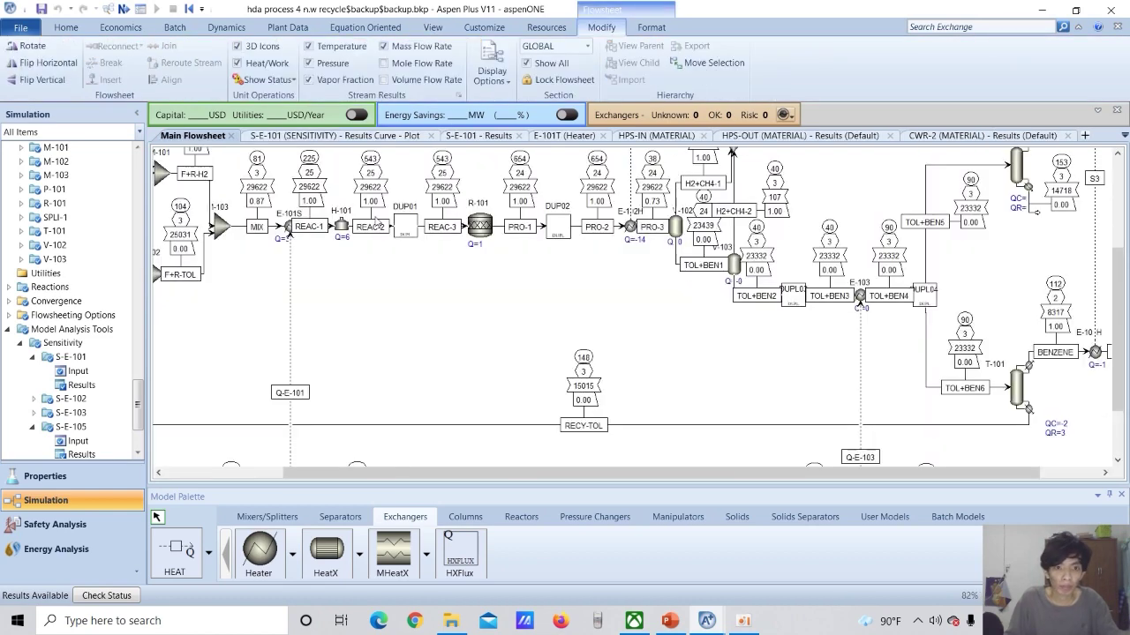
{"action": "scroll", "coordinate": [347, 363], "scroll_direction": "down", "scroll_amount": 3}
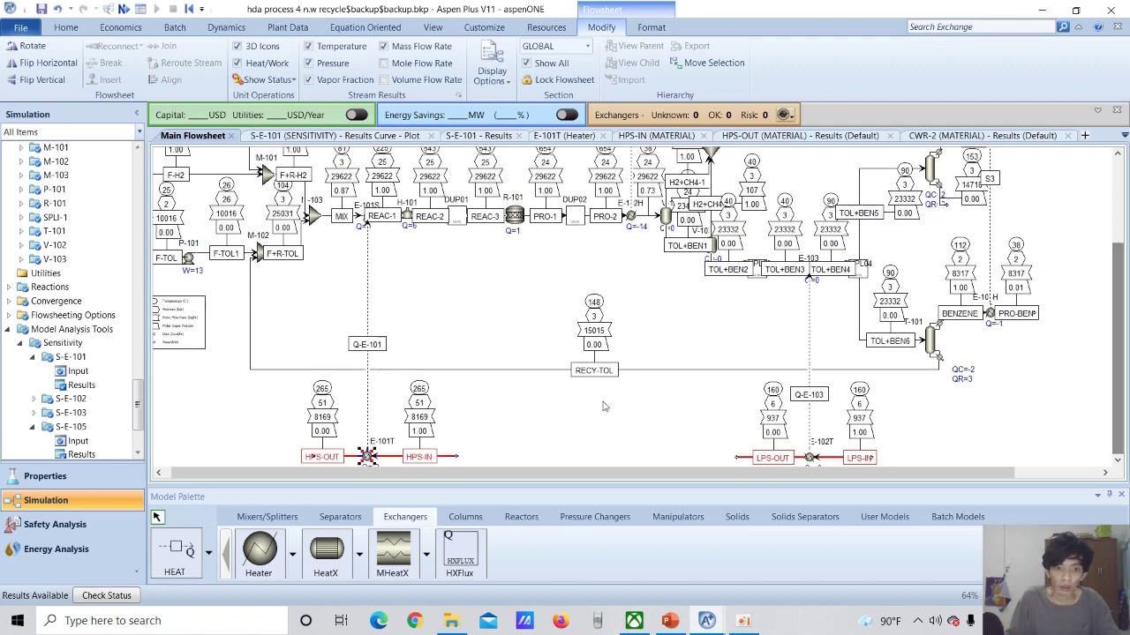
{"action": "double_click", "coordinate": [444, 460]}
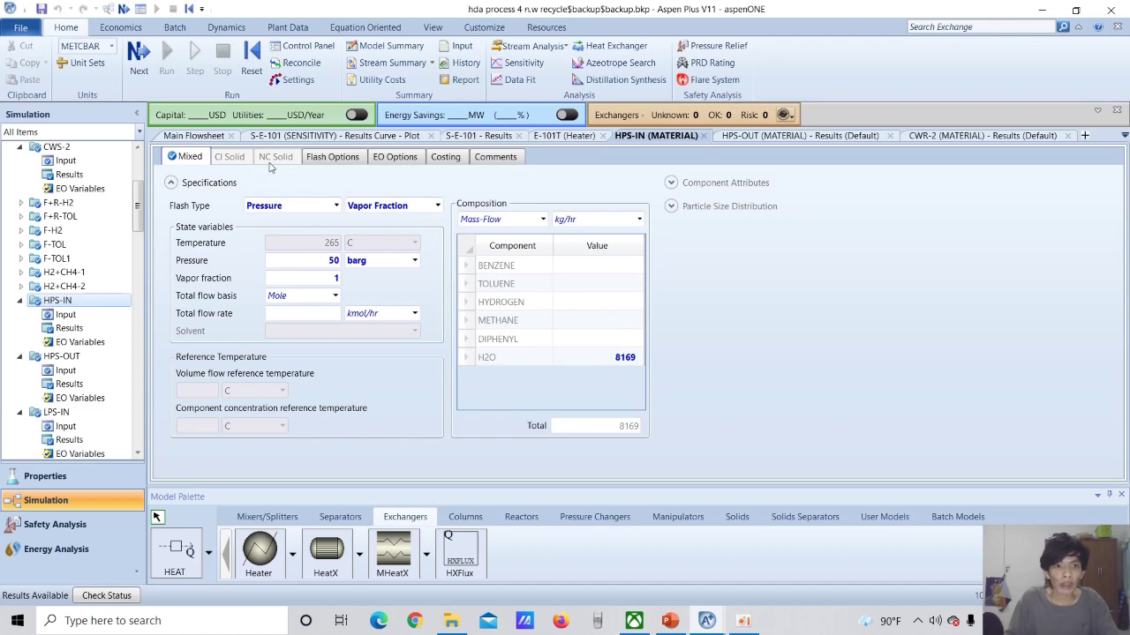
{"action": "left_click", "coordinate": [194, 135]}
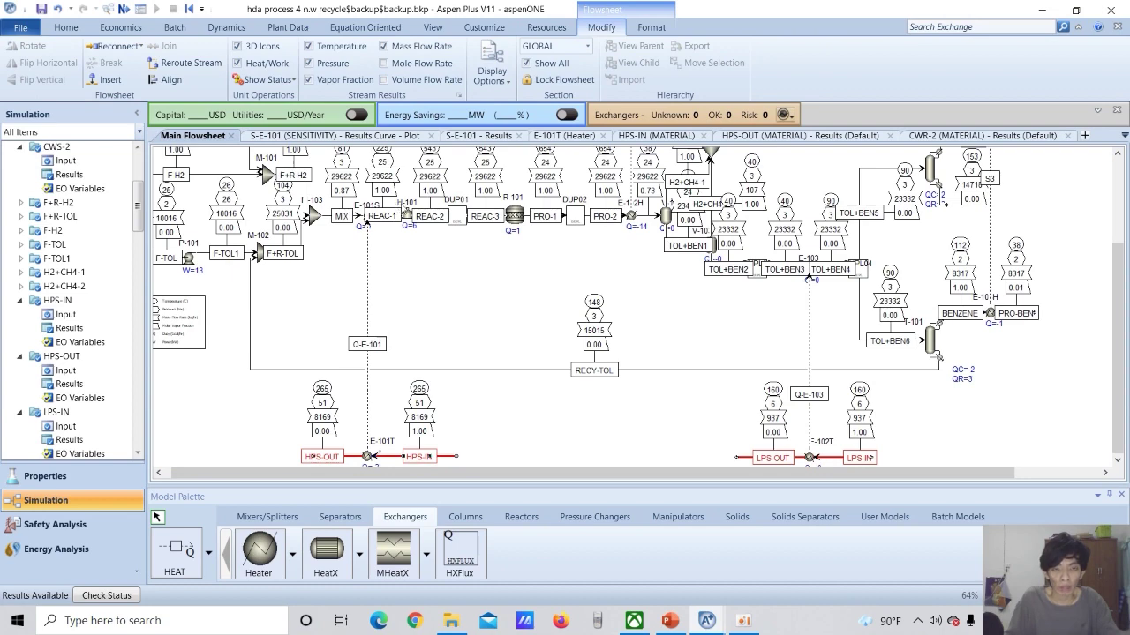
Locate cooling-water stream CWS-1 on the flowsheet, check its specified H2O standard volume flow, and return to the flowsheet.
{"action": "scroll", "coordinate": [495, 248], "scroll_direction": "down", "scroll_amount": 1}
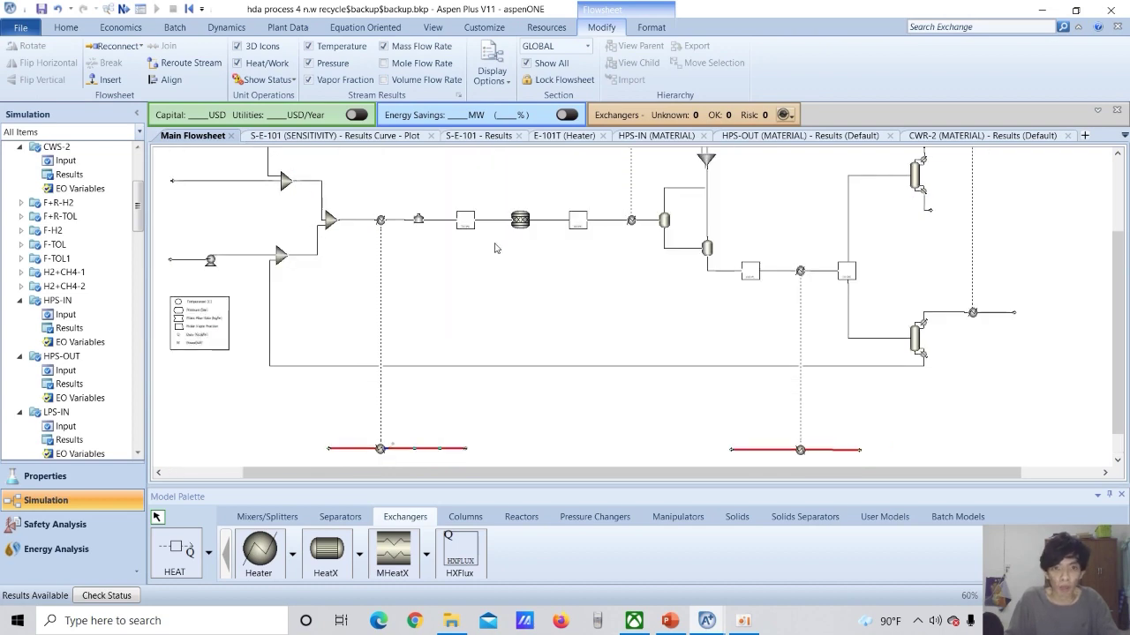
{"action": "scroll", "coordinate": [641, 253], "scroll_direction": "up", "scroll_amount": 1}
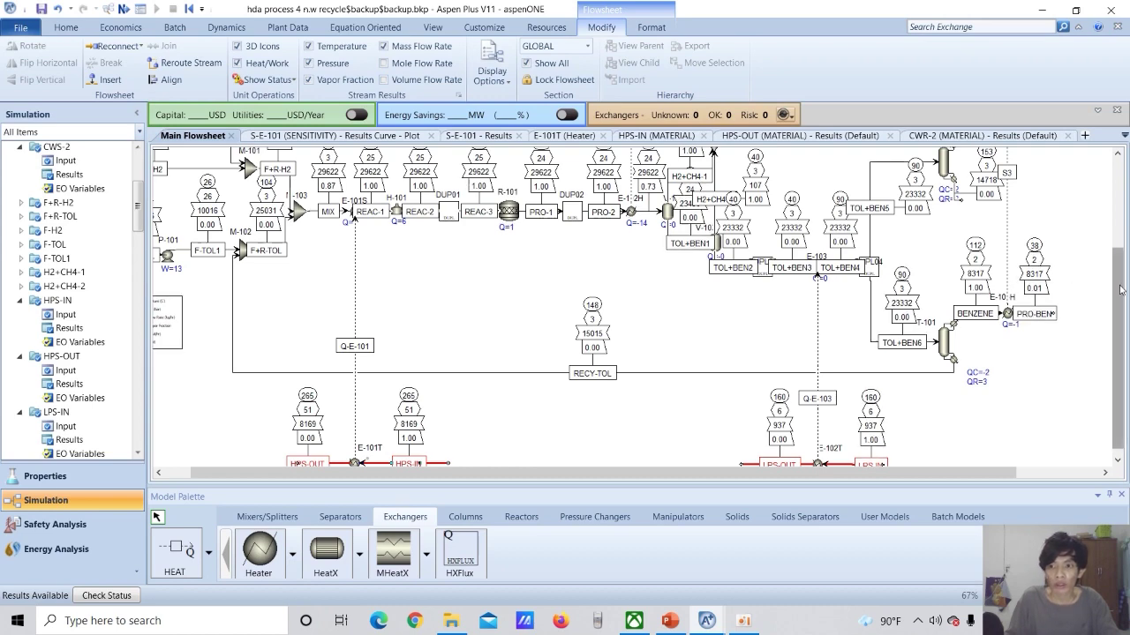
{"action": "scroll", "coordinate": [1117, 284], "scroll_direction": "up", "scroll_amount": 2}
{"action": "scroll", "coordinate": [658, 255], "scroll_direction": "up", "scroll_amount": 2}
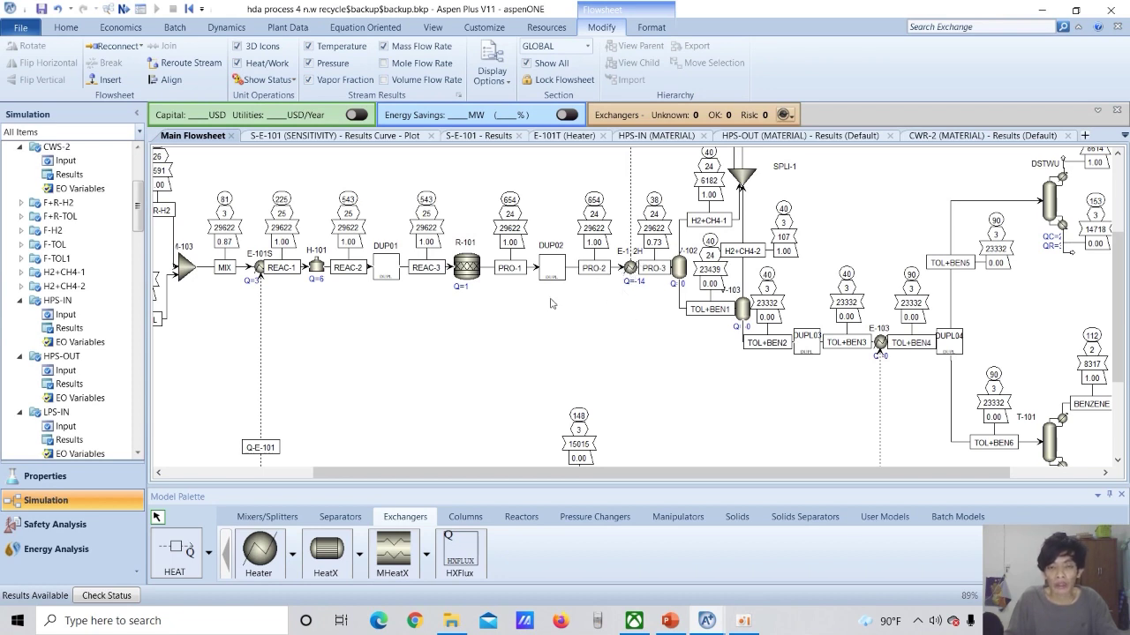
{"action": "scroll", "coordinate": [920, 285], "scroll_direction": "down", "scroll_amount": 1}
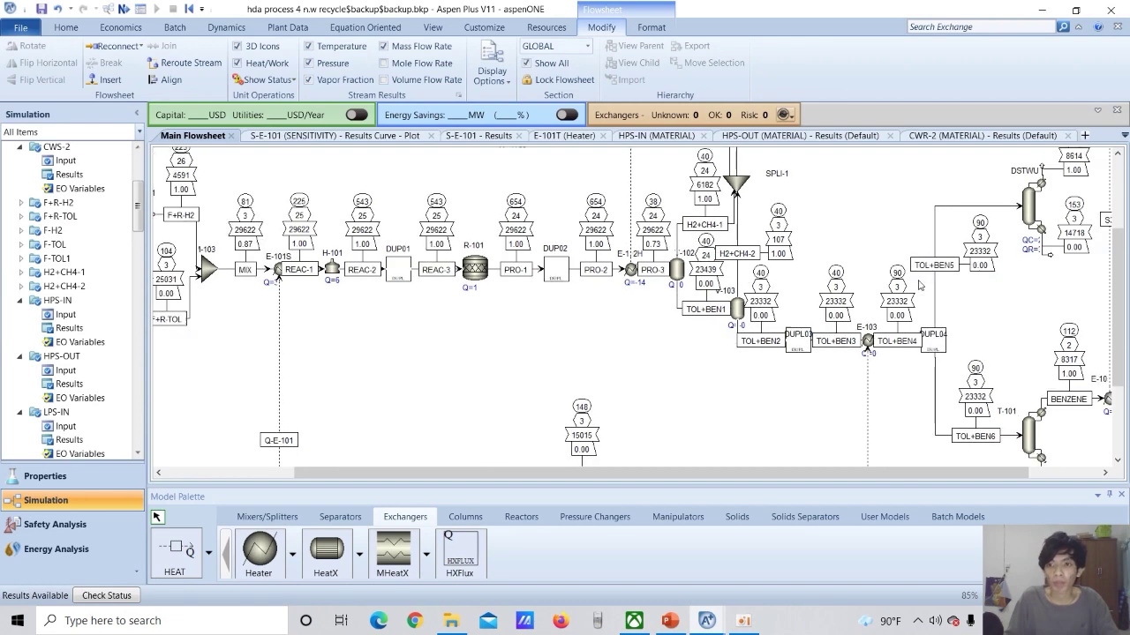
{"action": "left_click_drag", "start_coordinate": [1118, 314], "coordinate": [1124, 250]}
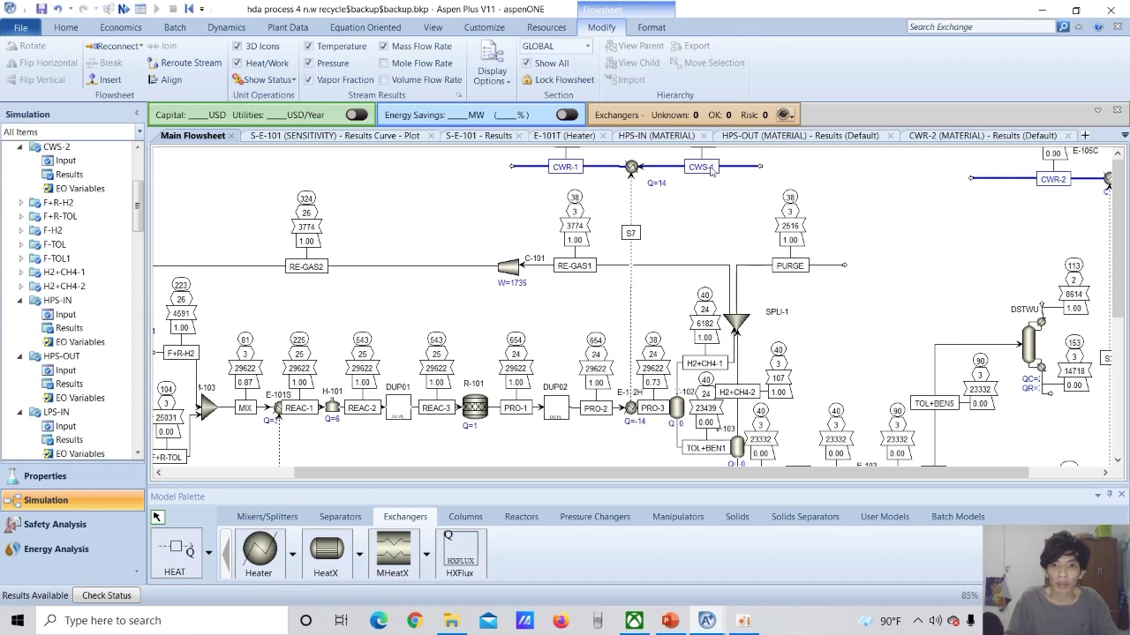
{"action": "double_click", "coordinate": [741, 167]}
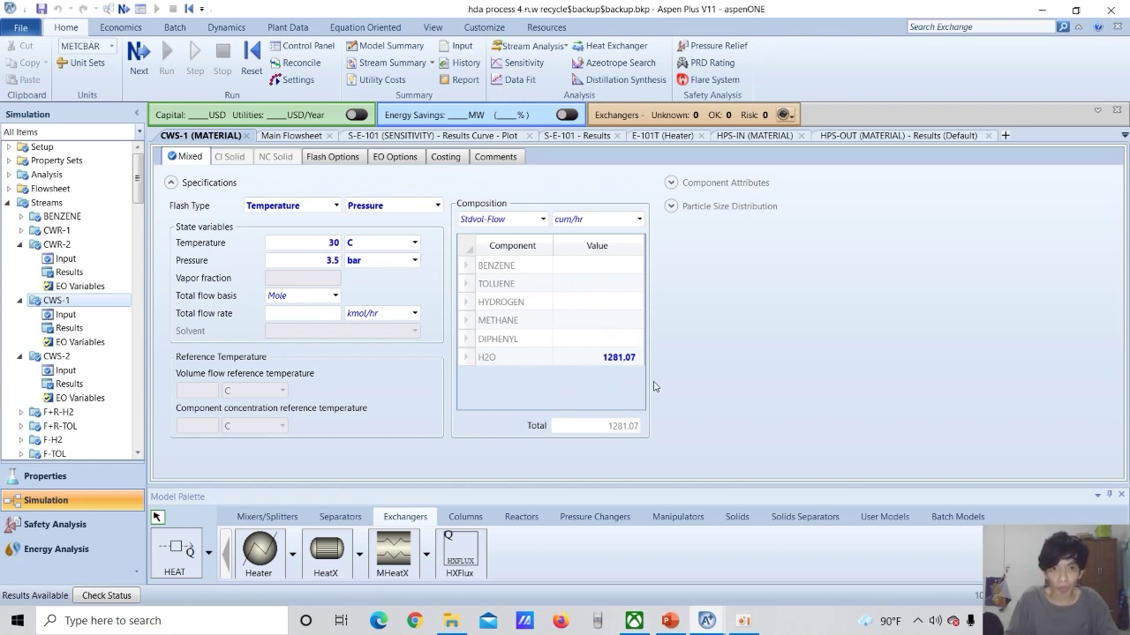
{"action": "left_click", "coordinate": [287, 136]}
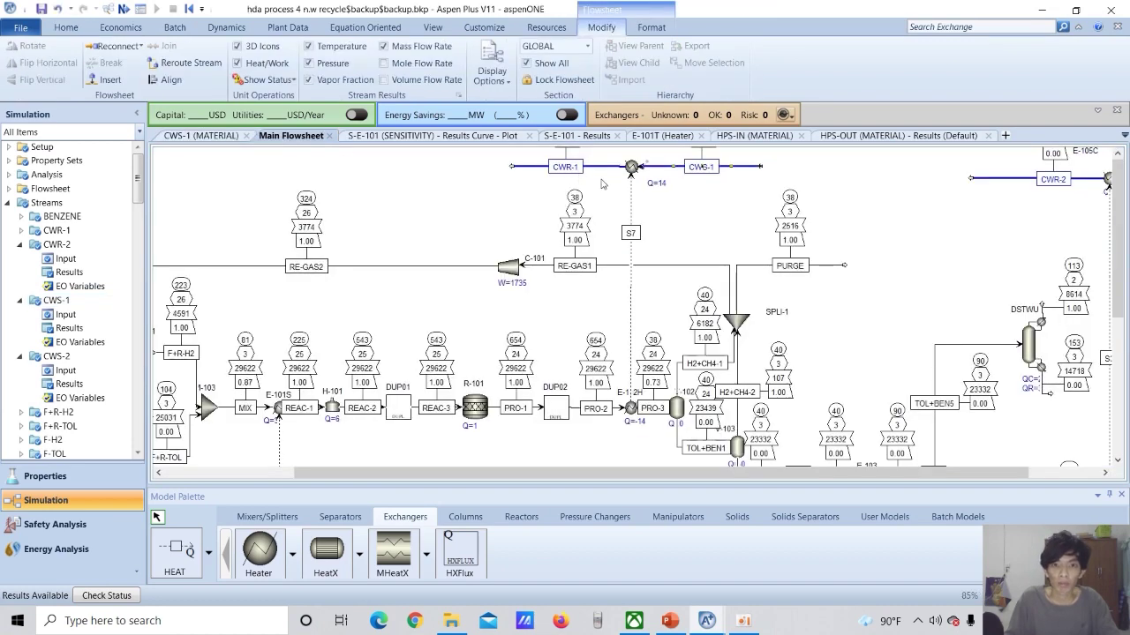
Check the flash specifications of cooler block E-102C, then return to the flowsheet and view its CWR-1 and CWS-1 stream results.
{"action": "double_click", "coordinate": [632, 168]}
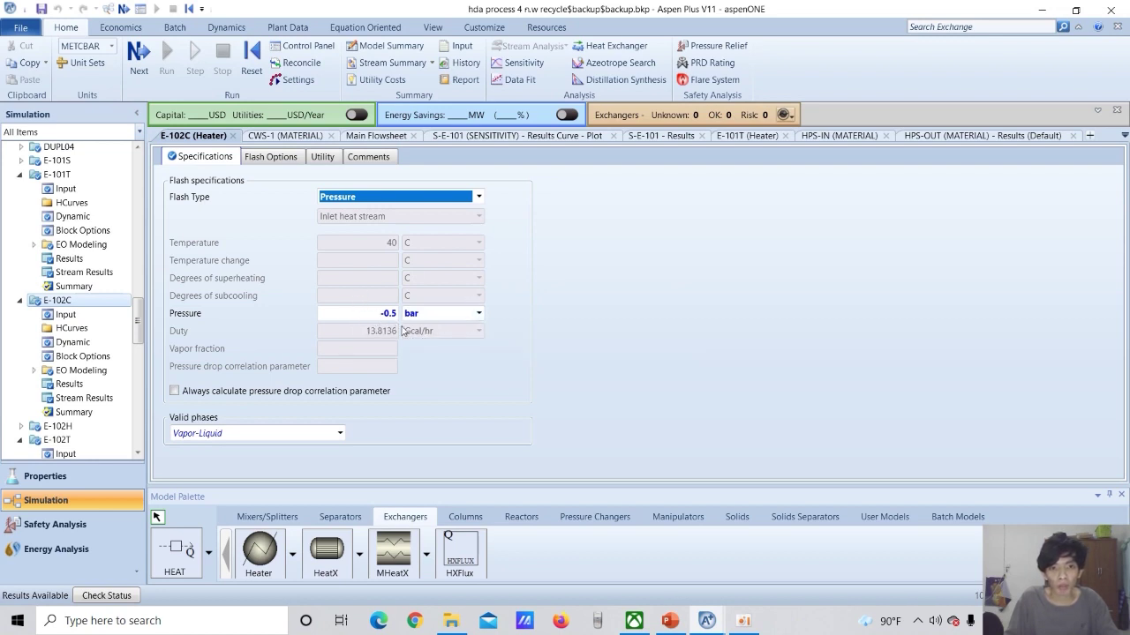
{"action": "left_click", "coordinate": [377, 136]}
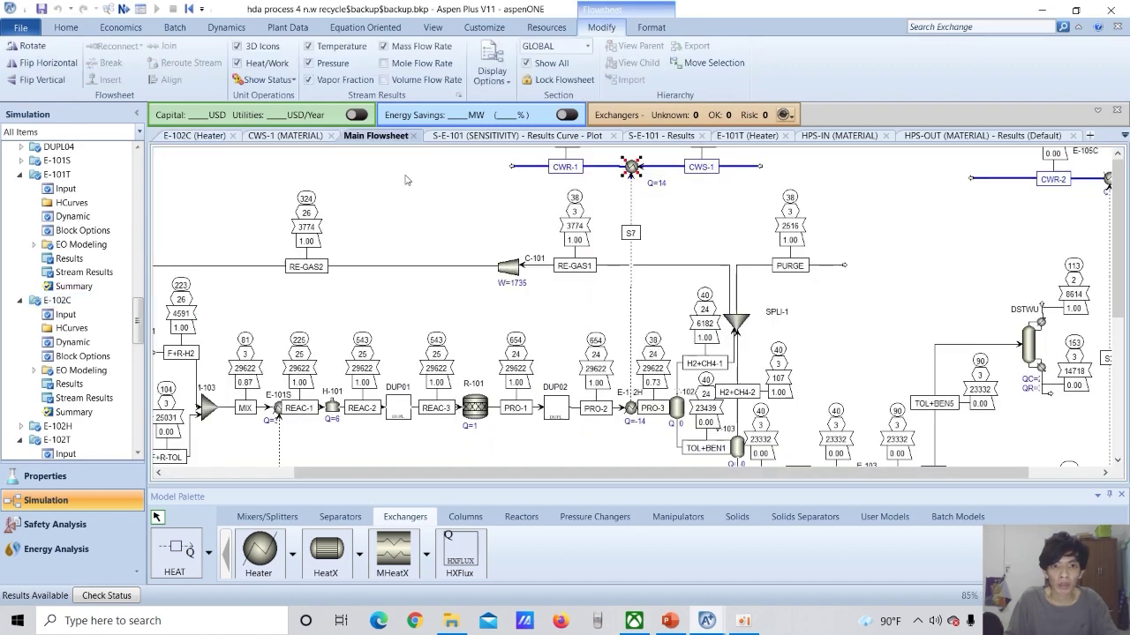
{"action": "scroll", "coordinate": [448, 401], "scroll_direction": "down", "scroll_amount": 1}
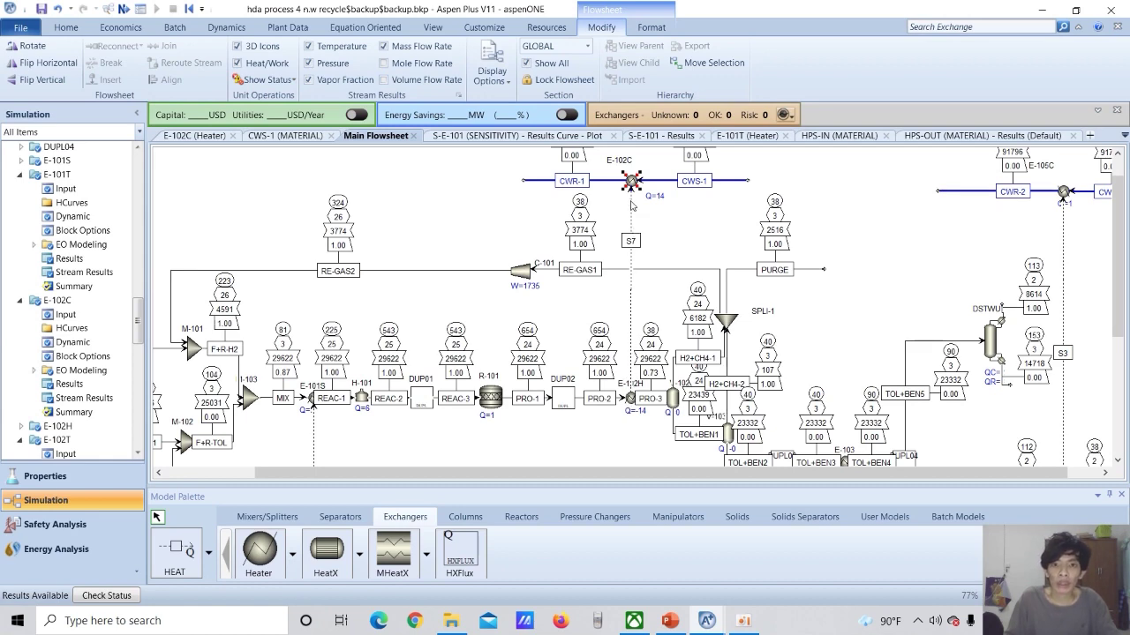
{"action": "scroll", "coordinate": [669, 208], "scroll_direction": "down", "scroll_amount": 1}
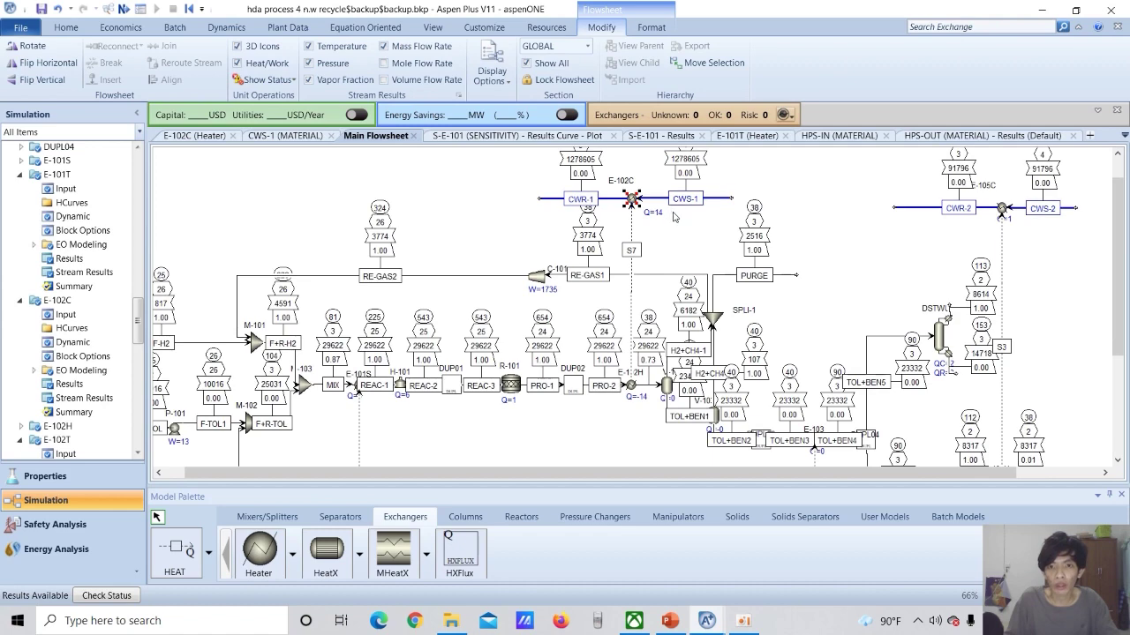
{"action": "scroll", "coordinate": [673, 220], "scroll_direction": "up", "scroll_amount": 1}
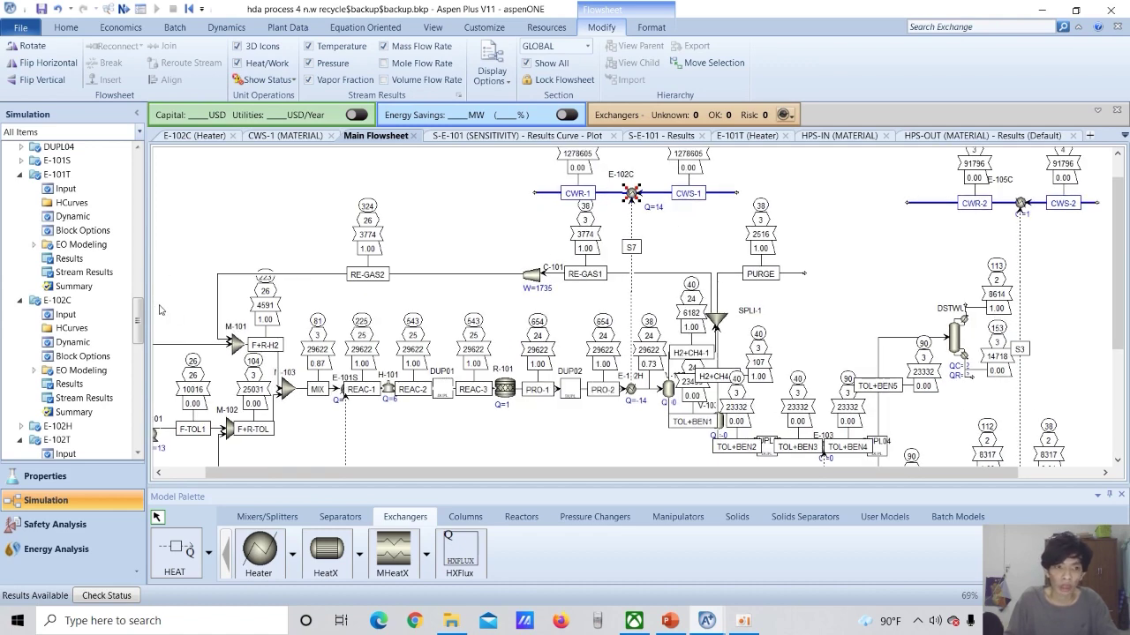
Open the S-E-102 sensitivity analysis and examine its manipulated variable limits, sampled variable definition and tabulated variables.
{"action": "scroll", "coordinate": [82, 320], "scroll_direction": "down", "scroll_amount": 7}
{"action": "scroll", "coordinate": [82, 320], "scroll_direction": "down", "scroll_amount": 8}
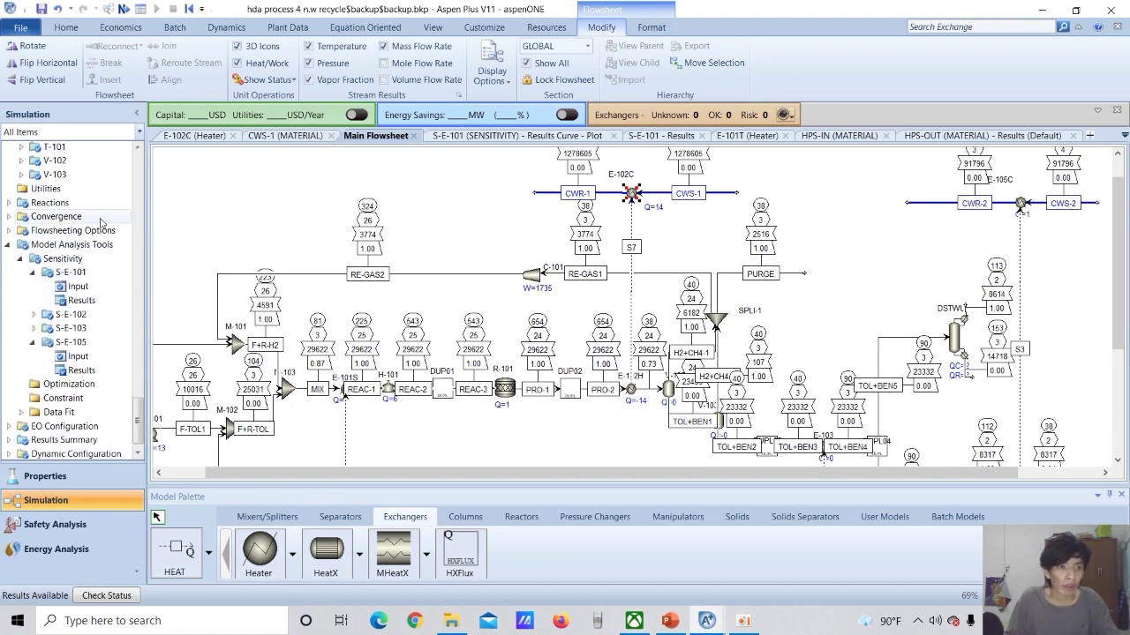
{"action": "double_click", "coordinate": [70, 258]}
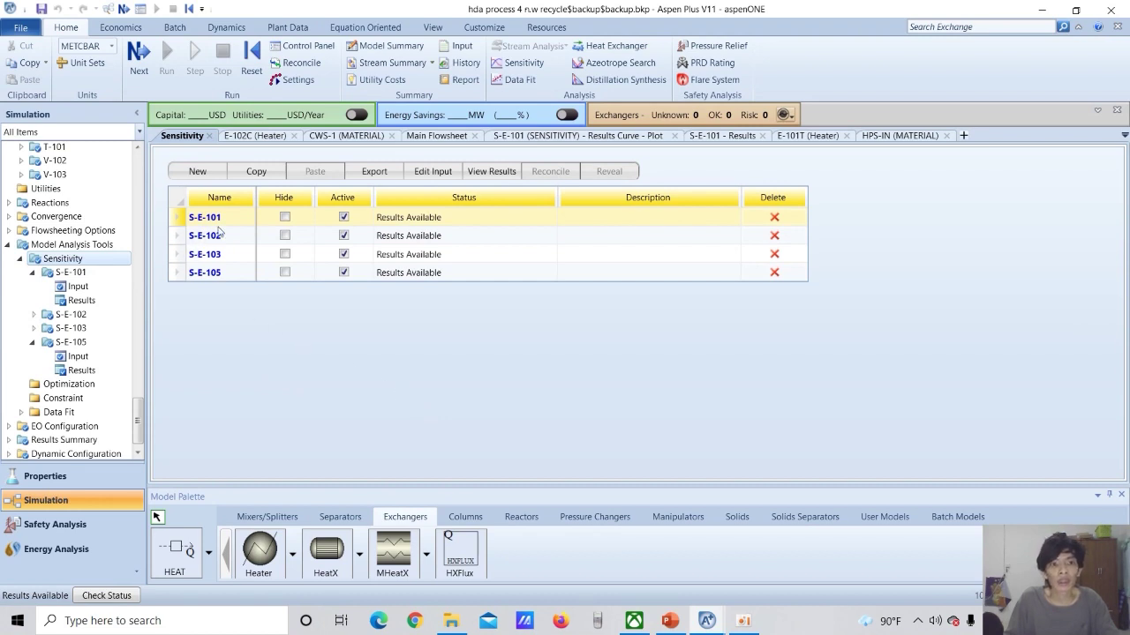
{"action": "left_click", "coordinate": [178, 237]}
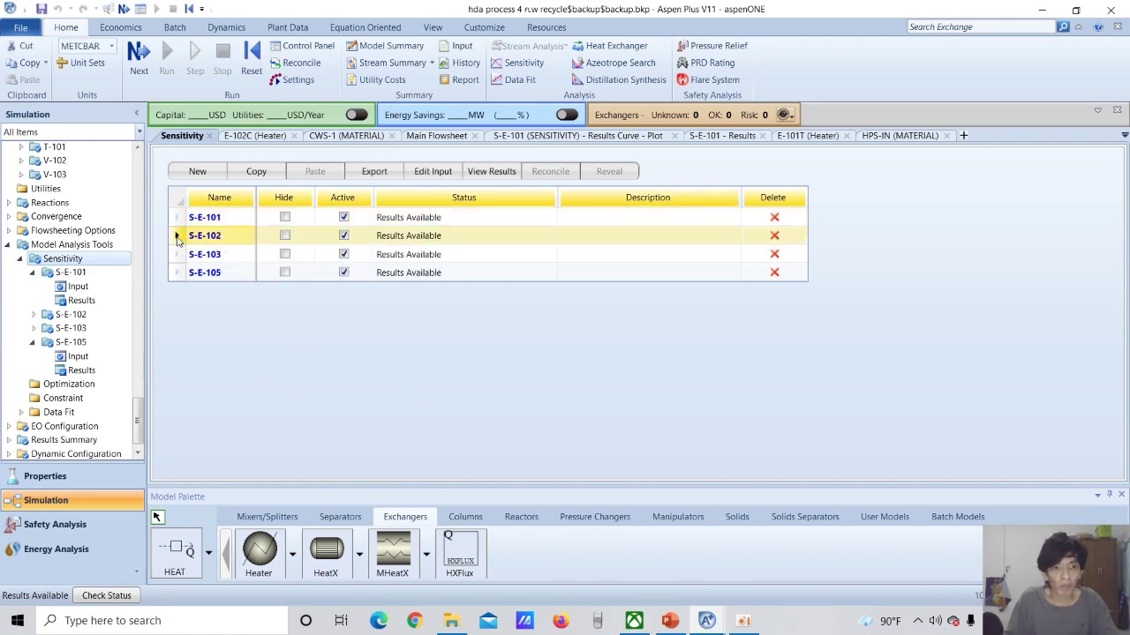
{"action": "double_click", "coordinate": [178, 236]}
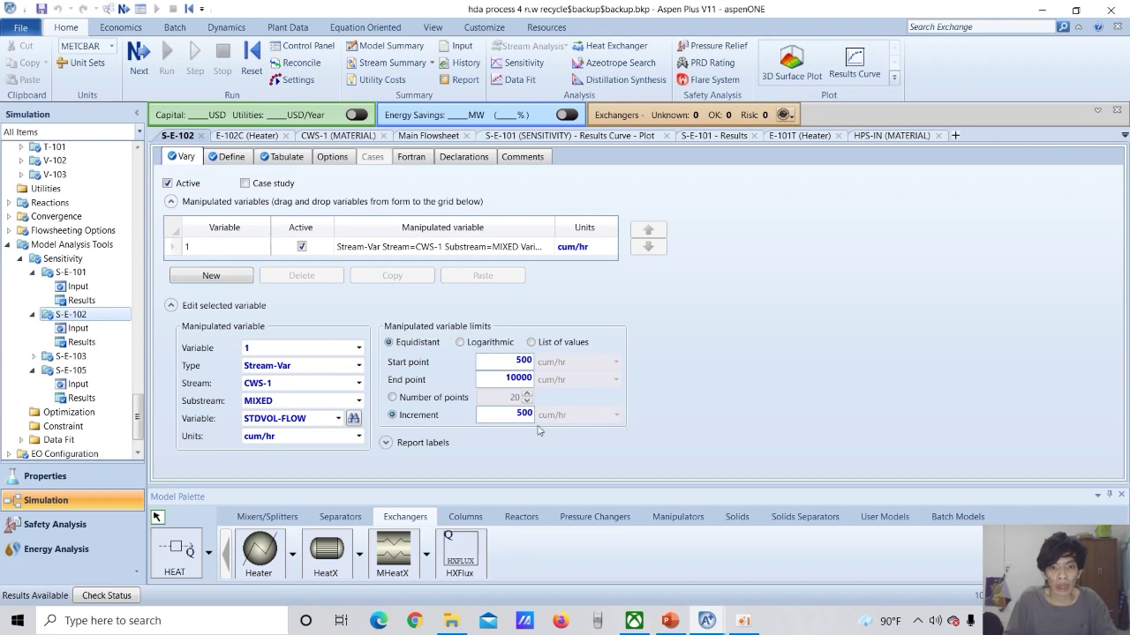
{"action": "left_click", "coordinate": [233, 157]}
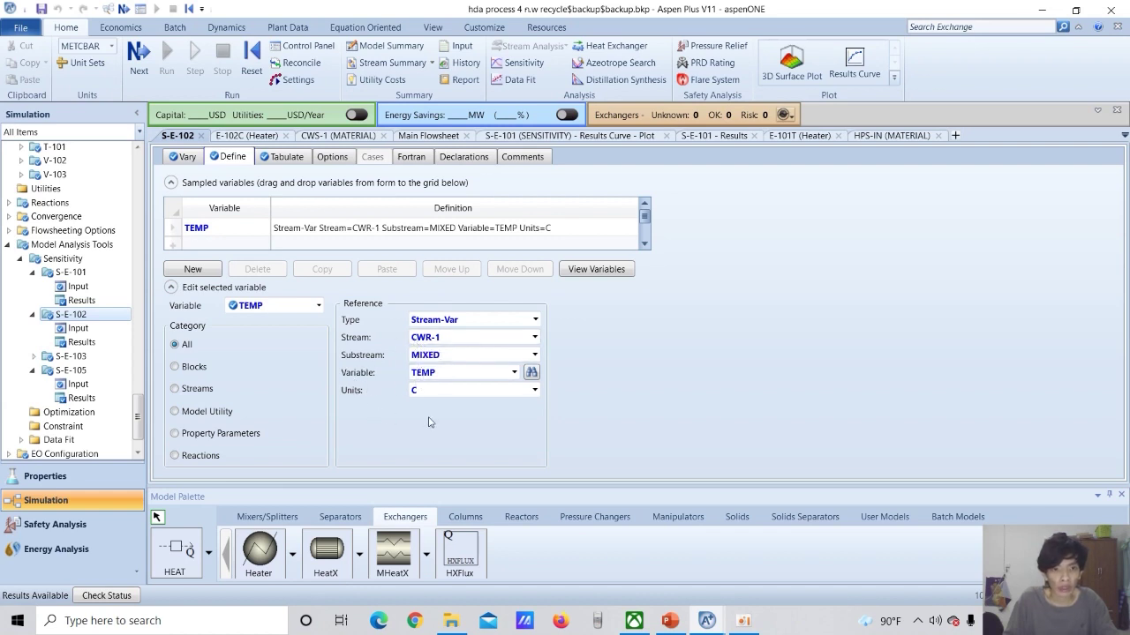
{"action": "left_click", "coordinate": [291, 160]}
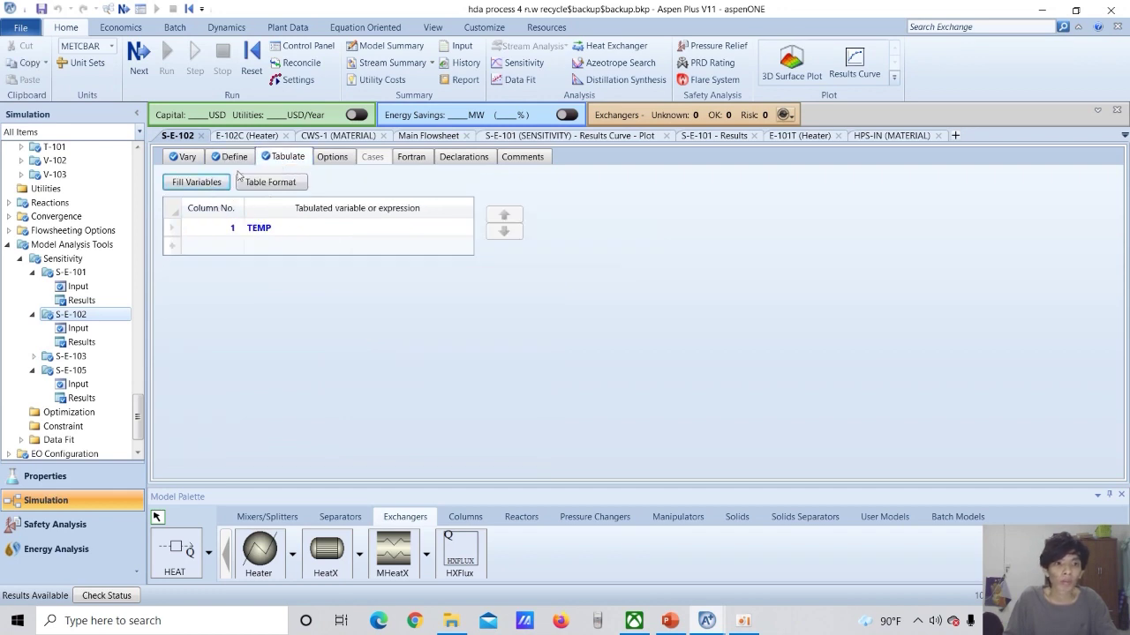
Plot TEMP against the CWS-1 standard volume flow from the S-E-102 results and track the curve at about 40 °C.
{"action": "left_click", "coordinate": [109, 342]}
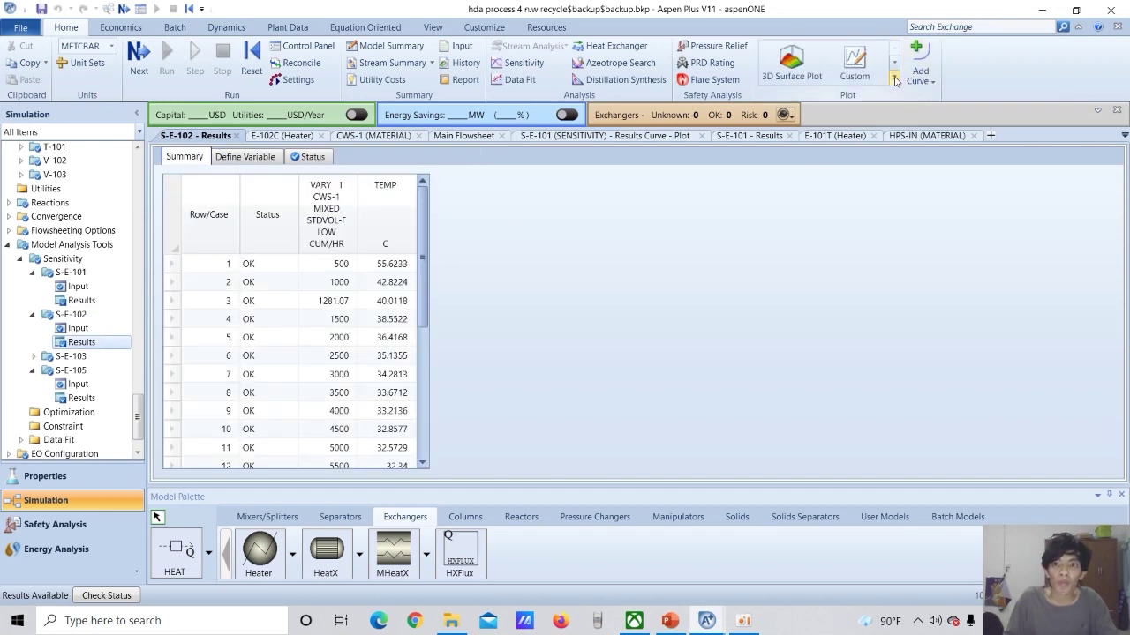
{"action": "left_click", "coordinate": [893, 78]}
{"action": "left_click", "coordinate": [778, 105]}
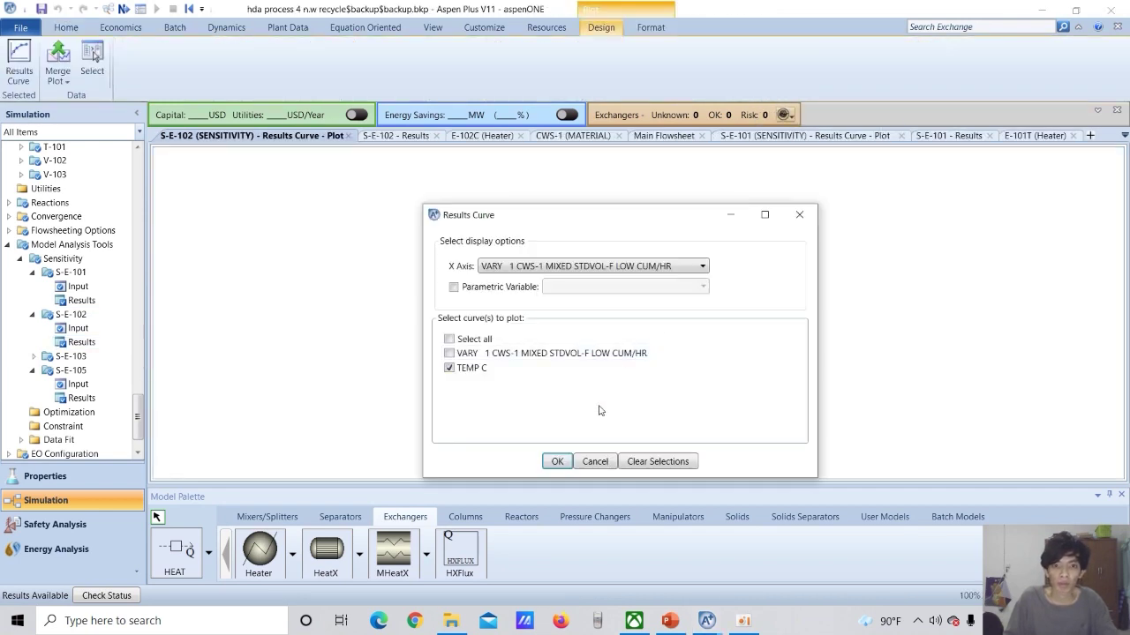
{"action": "left_click", "coordinate": [557, 461]}
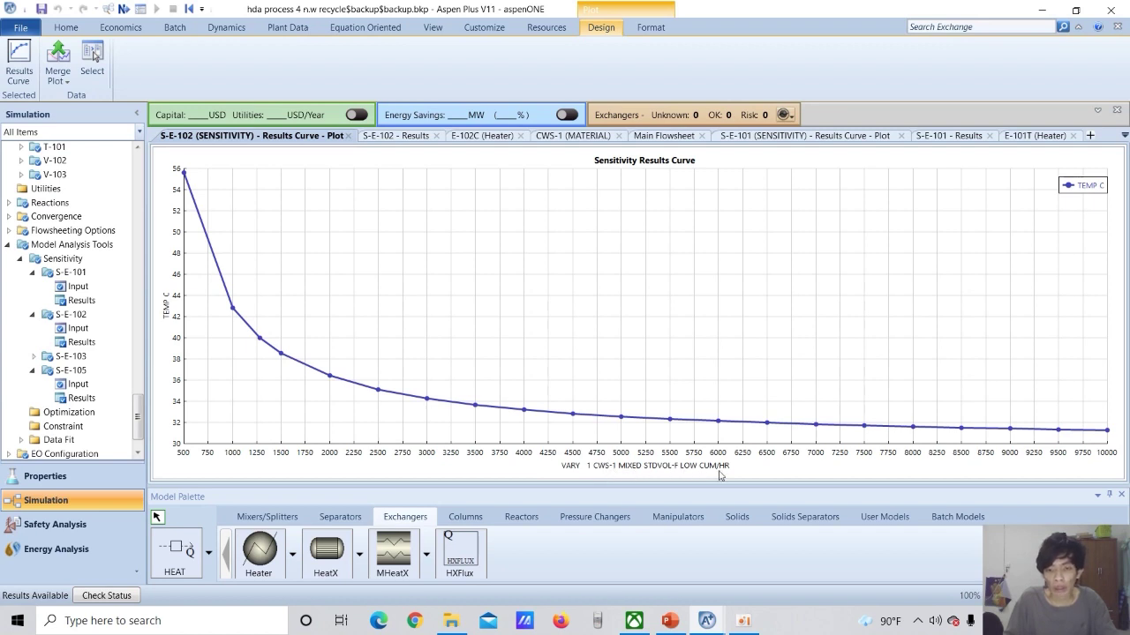
{"action": "right_click", "coordinate": [693, 423]}
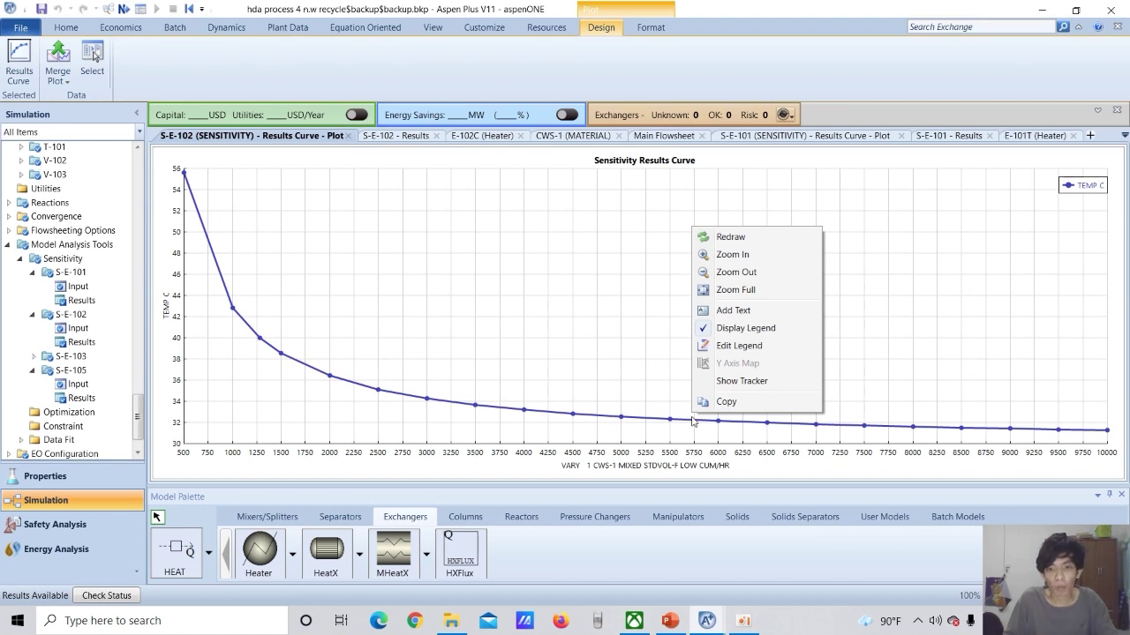
{"action": "left_click", "coordinate": [724, 384]}
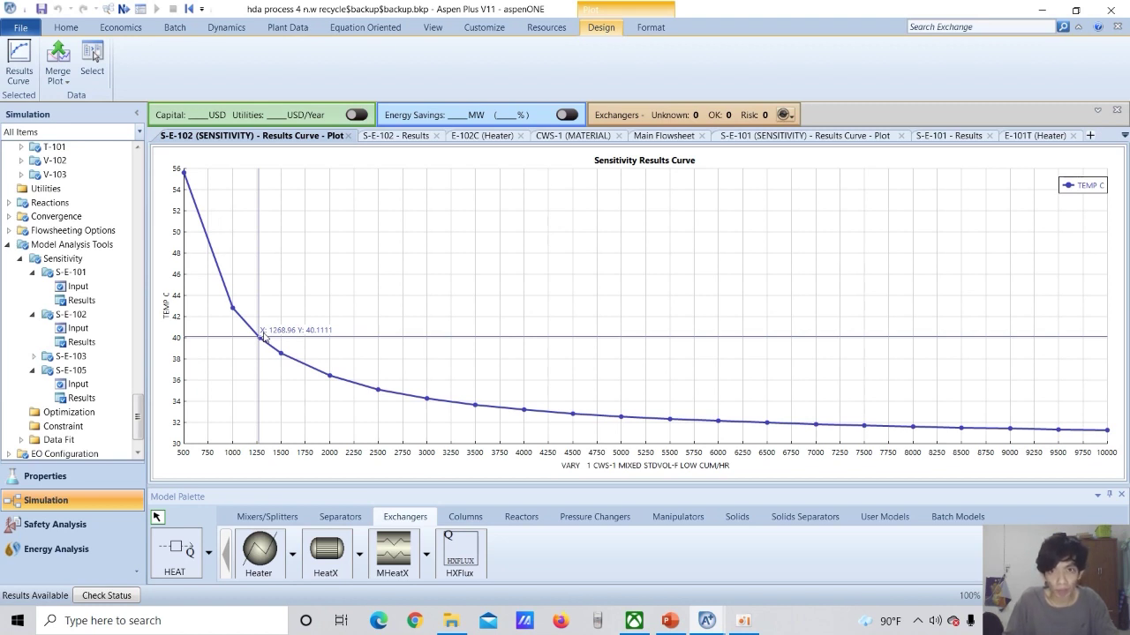
From the main flowsheet, check the H2O standard volume flow specified for CWS-1 against the curve reading, and return to the flowsheet.
{"action": "left_click", "coordinate": [664, 135]}
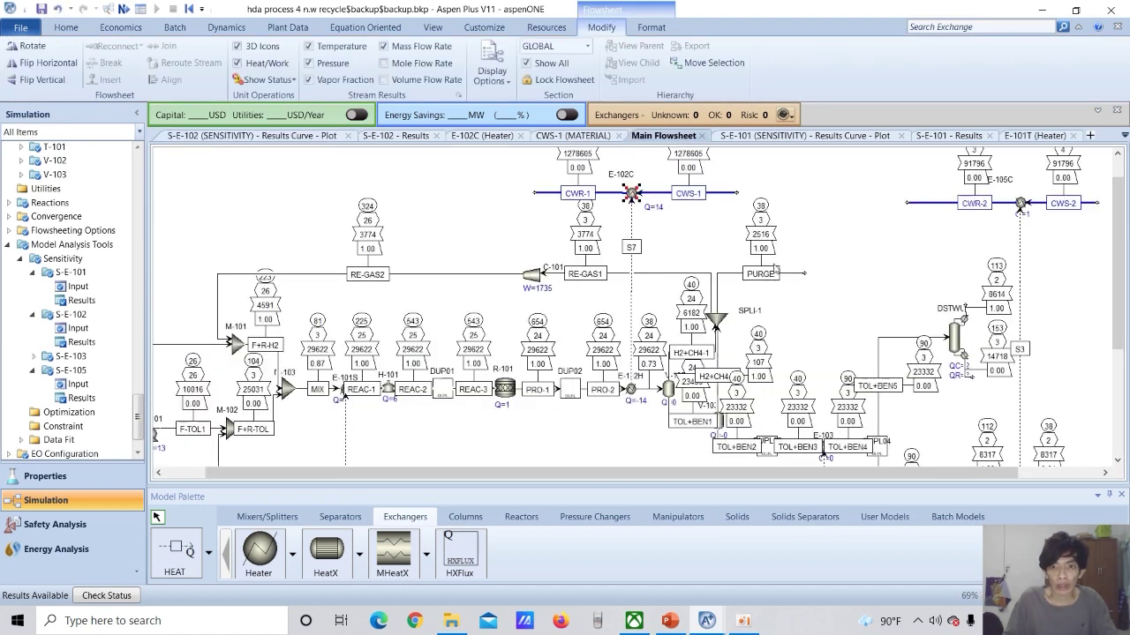
{"action": "left_click", "coordinate": [729, 193]}
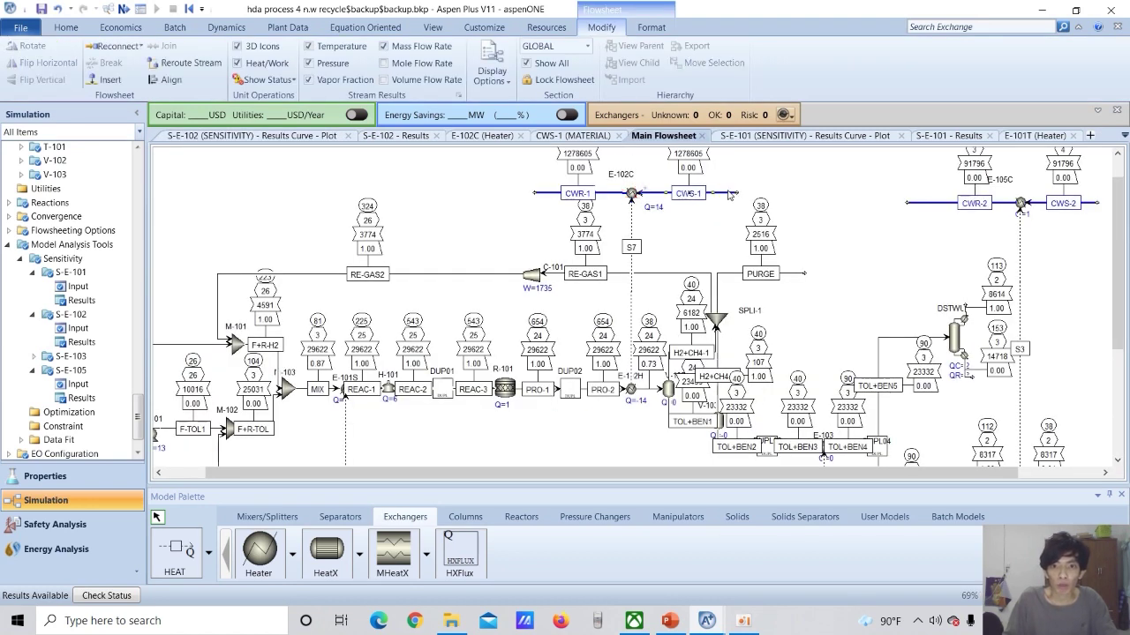
{"action": "double_click", "coordinate": [730, 195]}
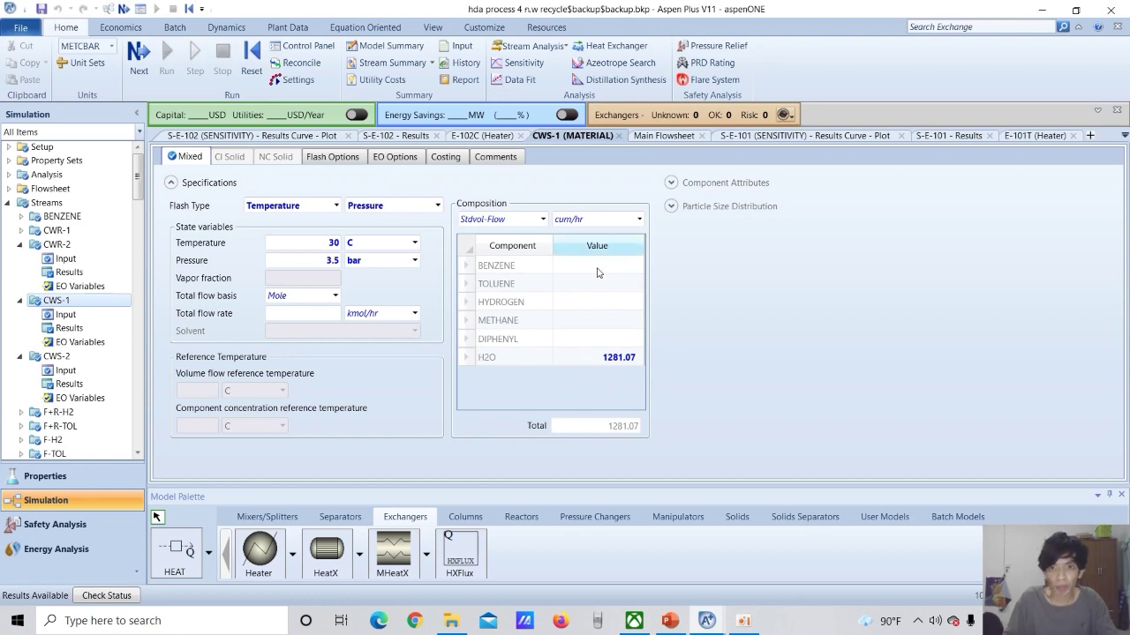
{"action": "left_click", "coordinate": [662, 135]}
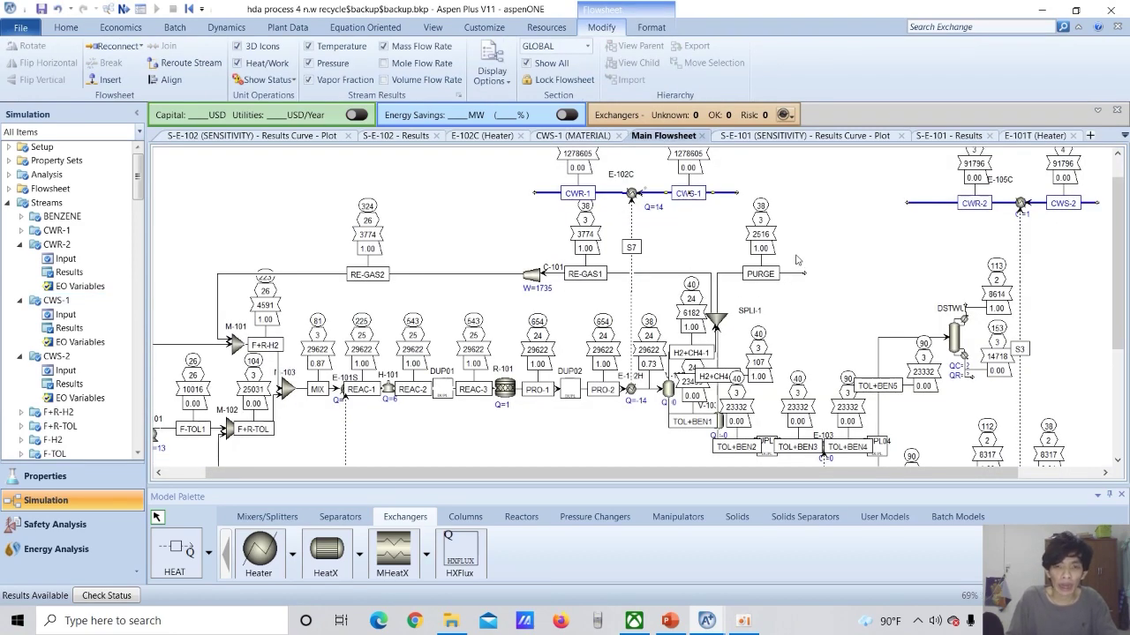
Examine the flowsheet around heater E-103 and follow its heat stream Q-E-103 to the LPS-IN and LPS-OUT utility streams.
{"action": "scroll", "coordinate": [797, 258], "scroll_direction": "down", "scroll_amount": 1}
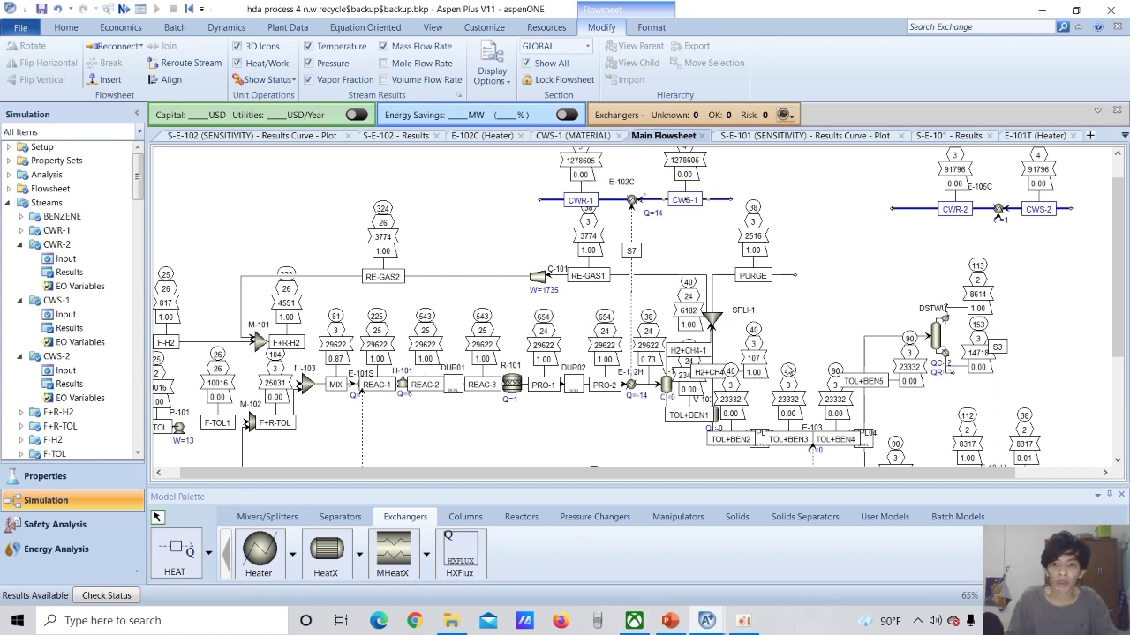
{"action": "scroll", "coordinate": [711, 476], "scroll_direction": "right", "scroll_amount": 3}
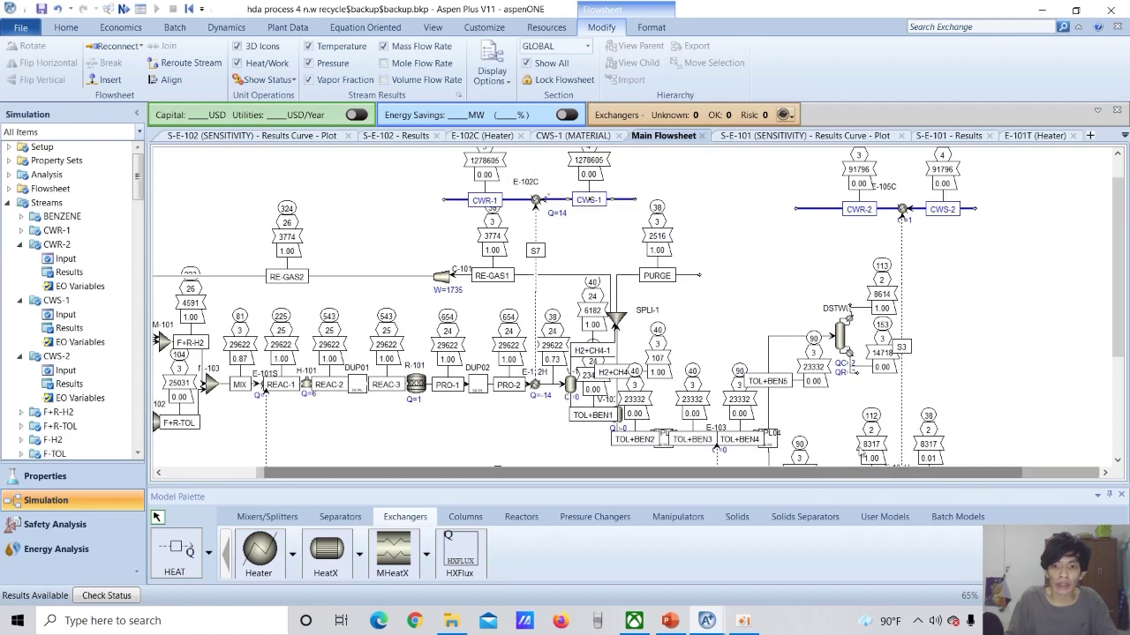
{"action": "scroll", "coordinate": [852, 369], "scroll_direction": "down", "scroll_amount": 3}
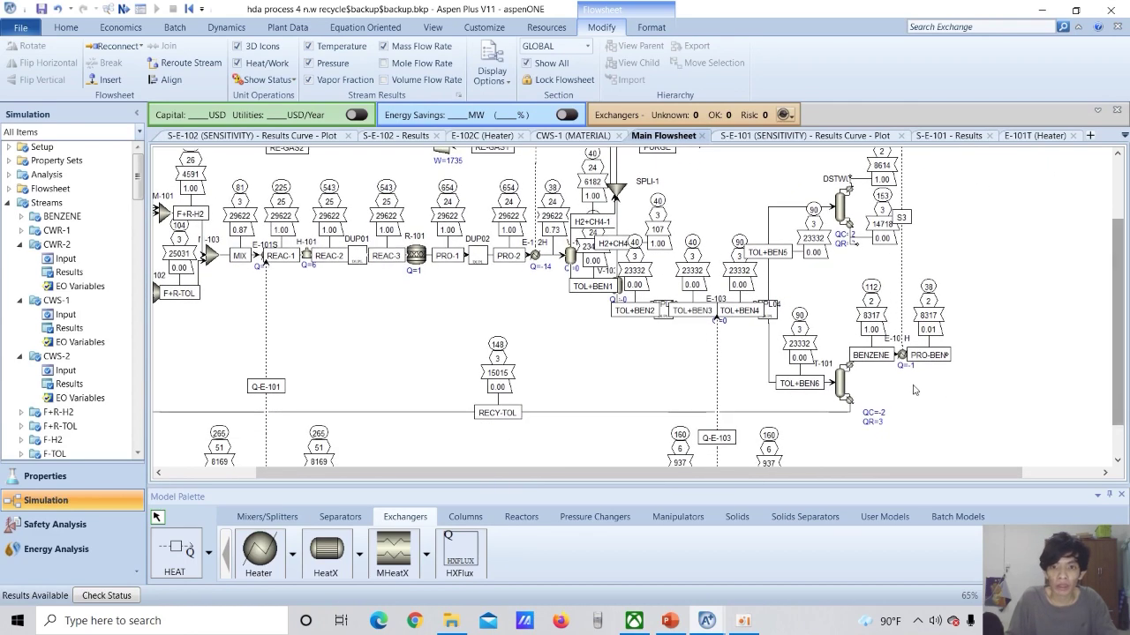
{"action": "scroll", "coordinate": [851, 369], "scroll_direction": "up", "scroll_amount": 1, "text": "ctrl"}
{"action": "scroll", "coordinate": [851, 369], "scroll_direction": "up", "scroll_amount": 4}
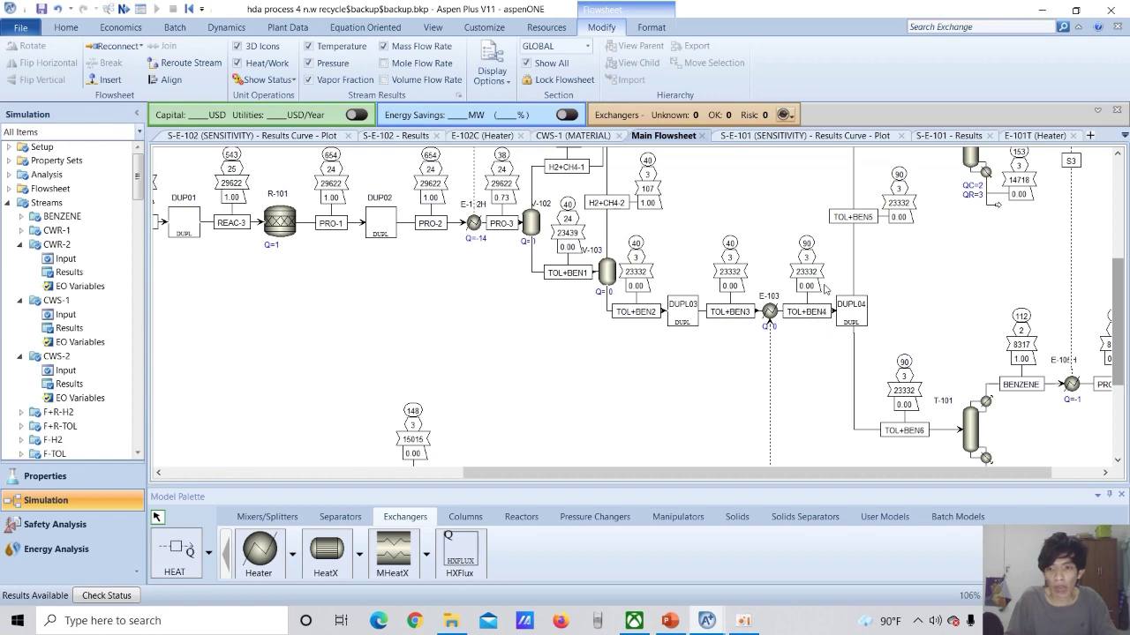
{"action": "scroll", "coordinate": [824, 289], "scroll_direction": "down", "scroll_amount": 2}
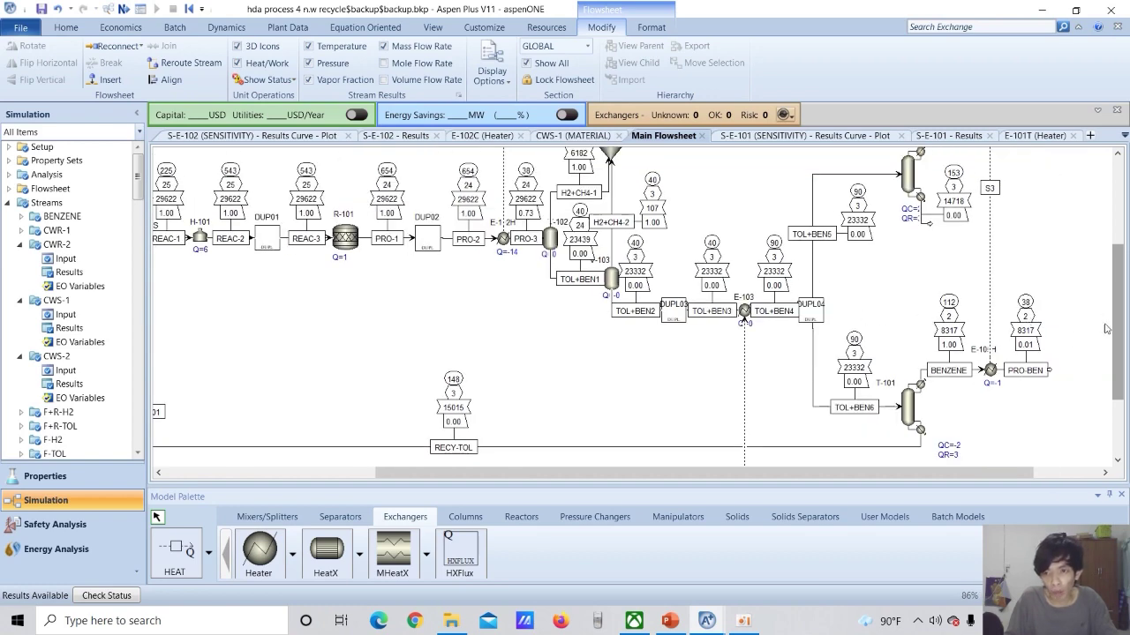
{"action": "scroll", "coordinate": [797, 312], "scroll_direction": "down", "scroll_amount": 2}
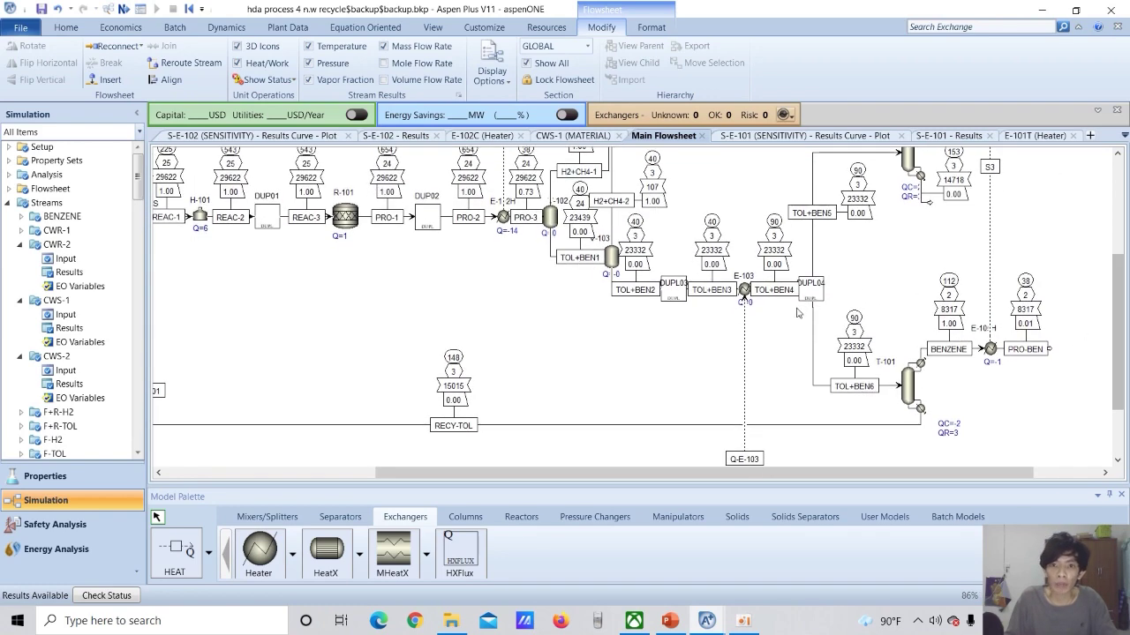
{"action": "scroll", "coordinate": [796, 312], "scroll_direction": "up", "scroll_amount": 1}
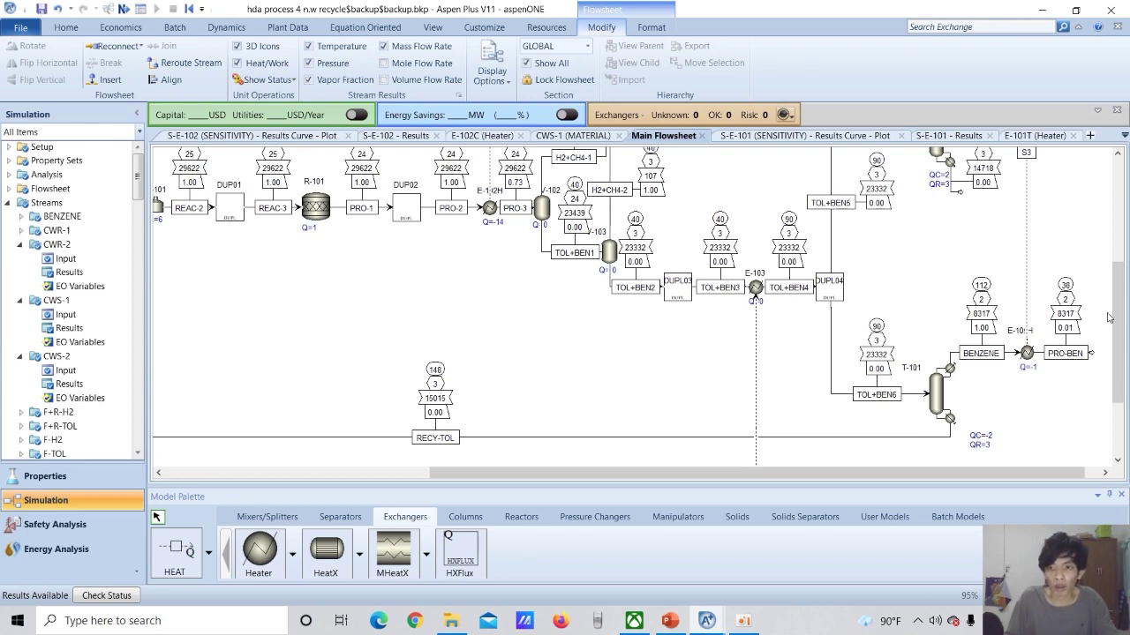
{"action": "scroll", "coordinate": [1121, 322], "scroll_direction": "down", "scroll_amount": 3}
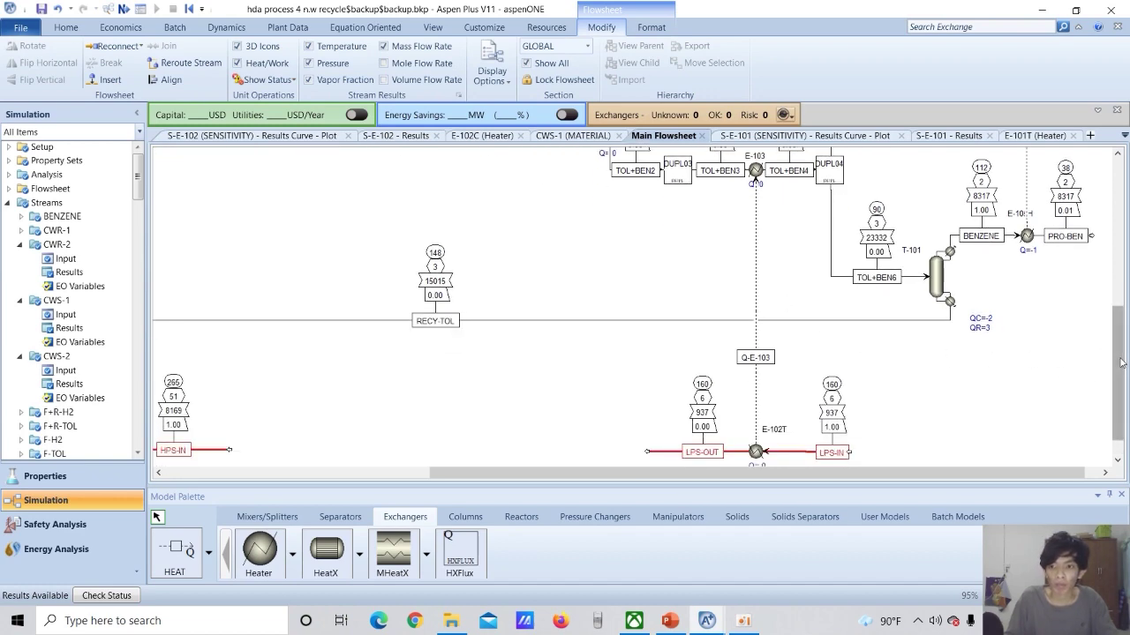
Examine the input specifications of utility stream LPS-IN and of heater block E-102T, and return to the main flowsheet.
{"action": "scroll", "coordinate": [1116, 370], "scroll_direction": "down", "scroll_amount": 1}
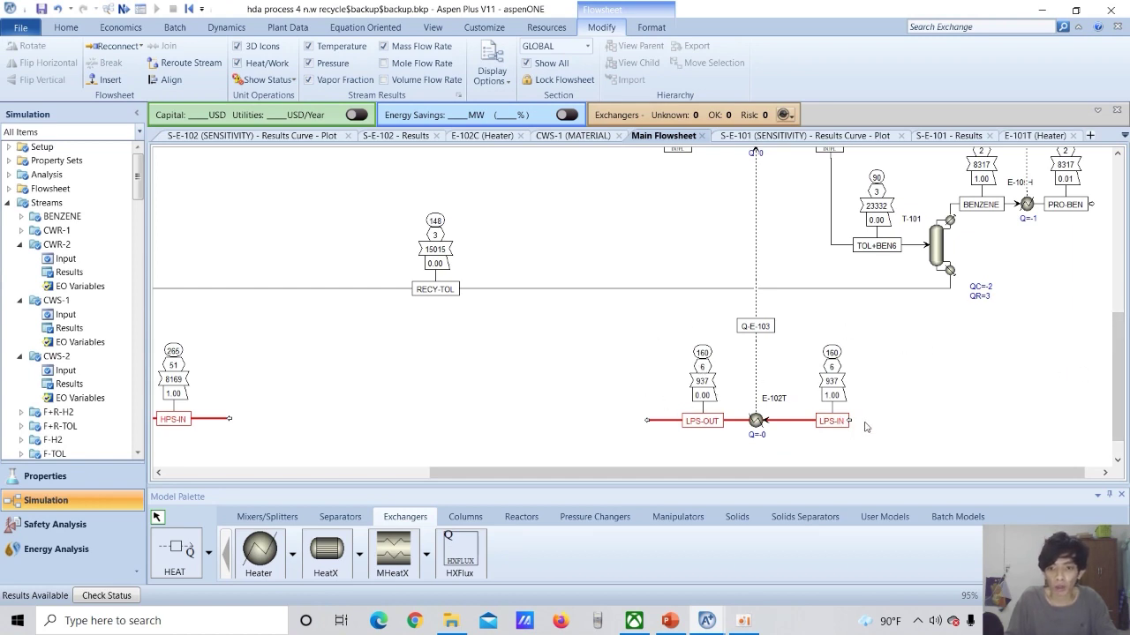
{"action": "scroll", "coordinate": [1116, 397], "scroll_direction": "up", "scroll_amount": 1}
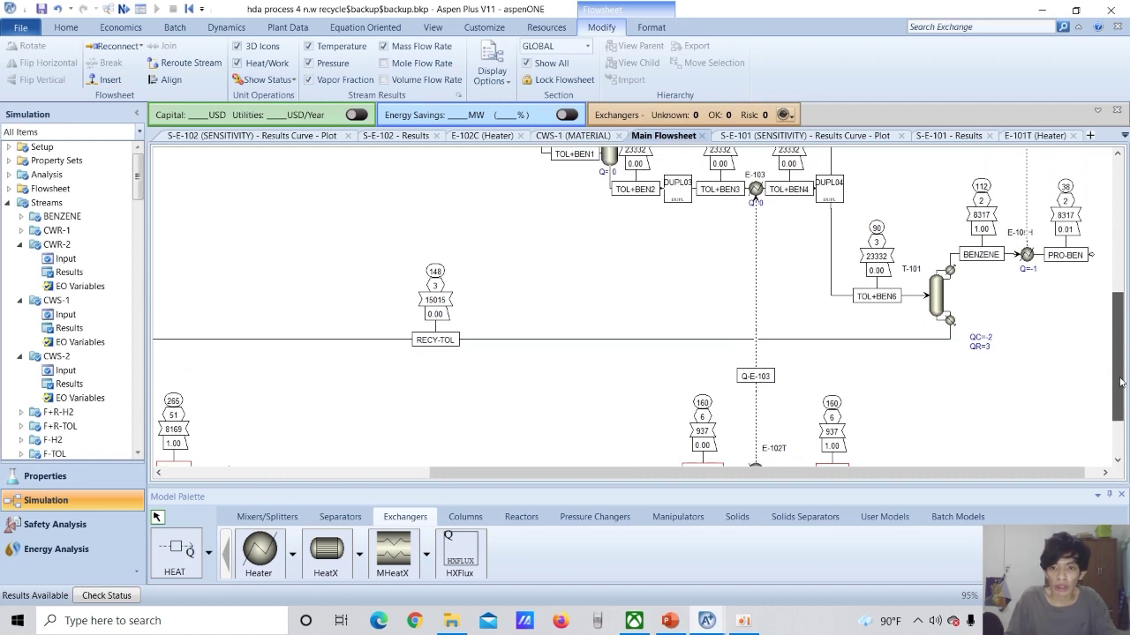
{"action": "scroll", "coordinate": [1118, 391], "scroll_direction": "down", "scroll_amount": 1}
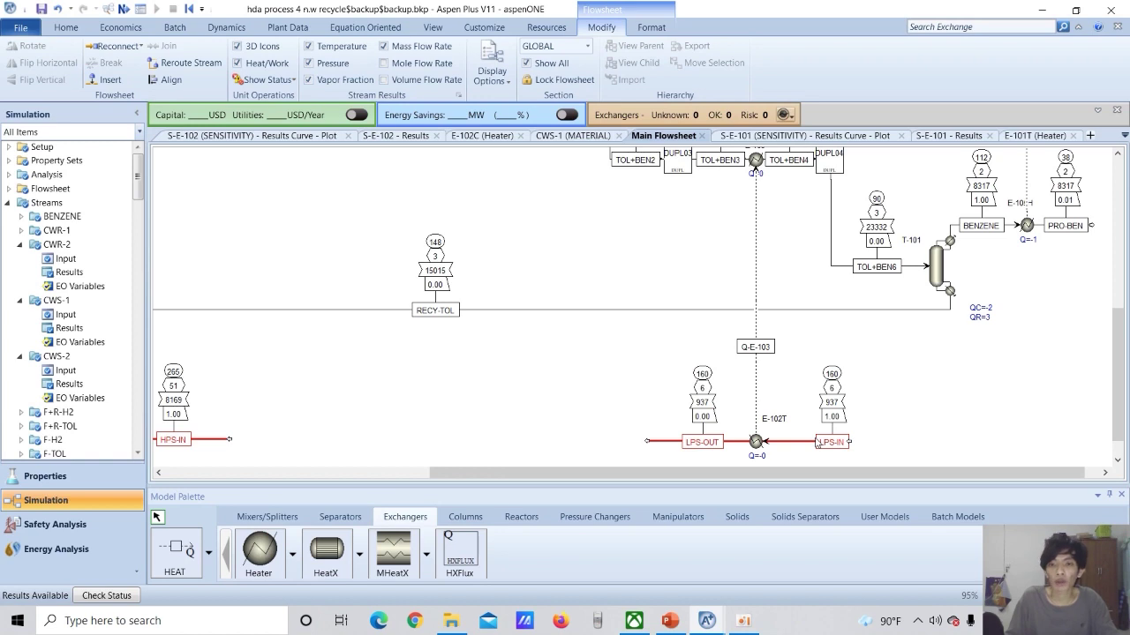
{"action": "double_click", "coordinate": [813, 442]}
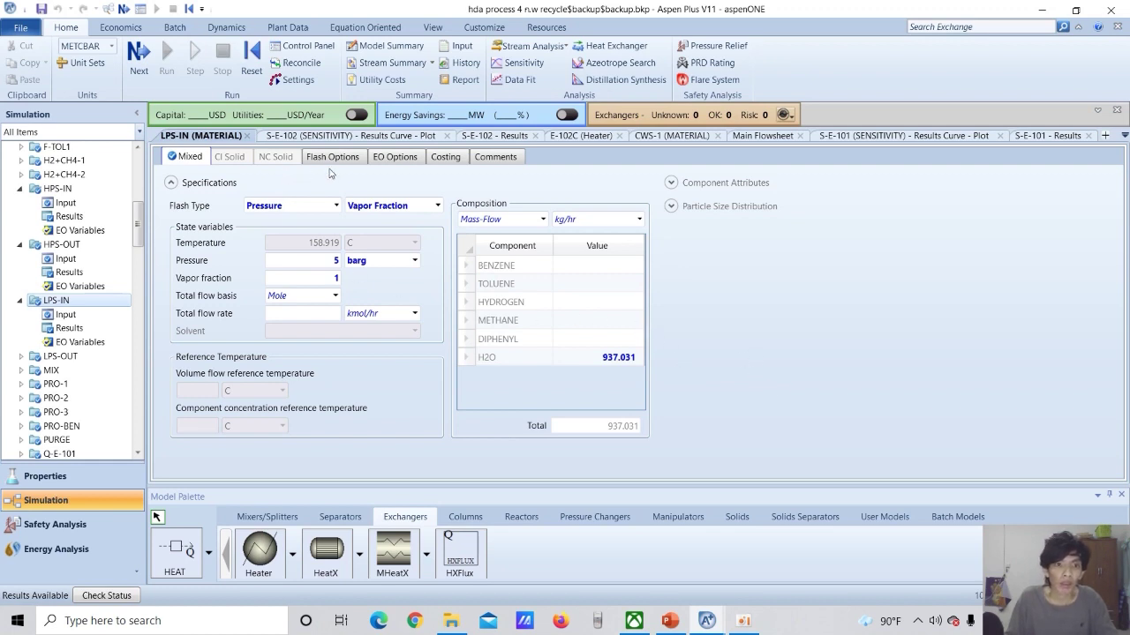
{"action": "left_click", "coordinate": [761, 136]}
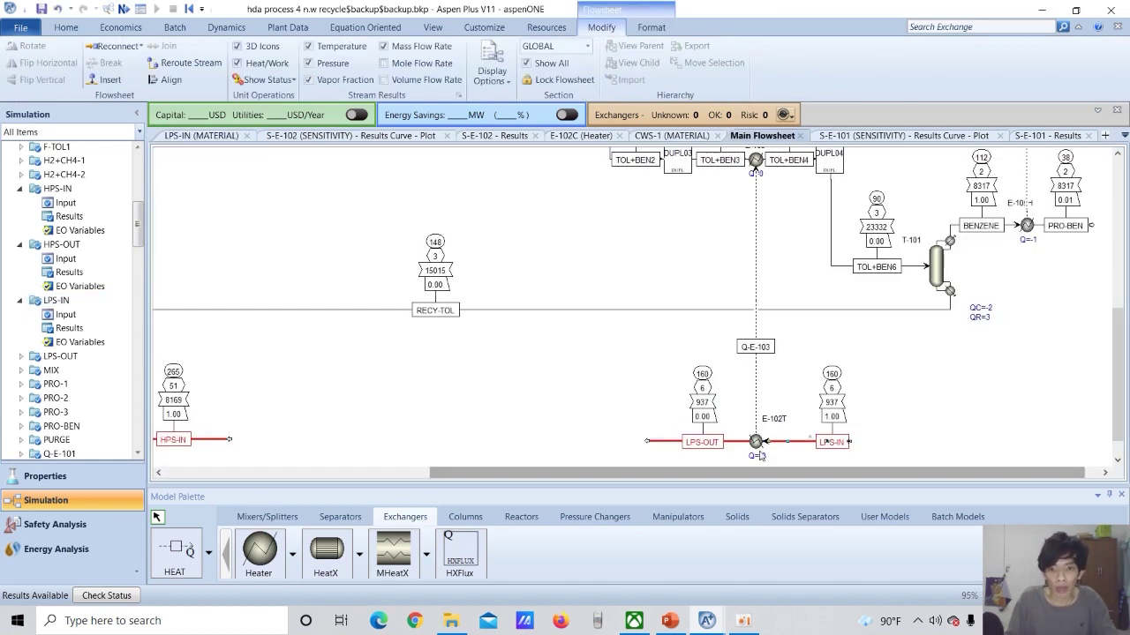
{"action": "double_click", "coordinate": [755, 443]}
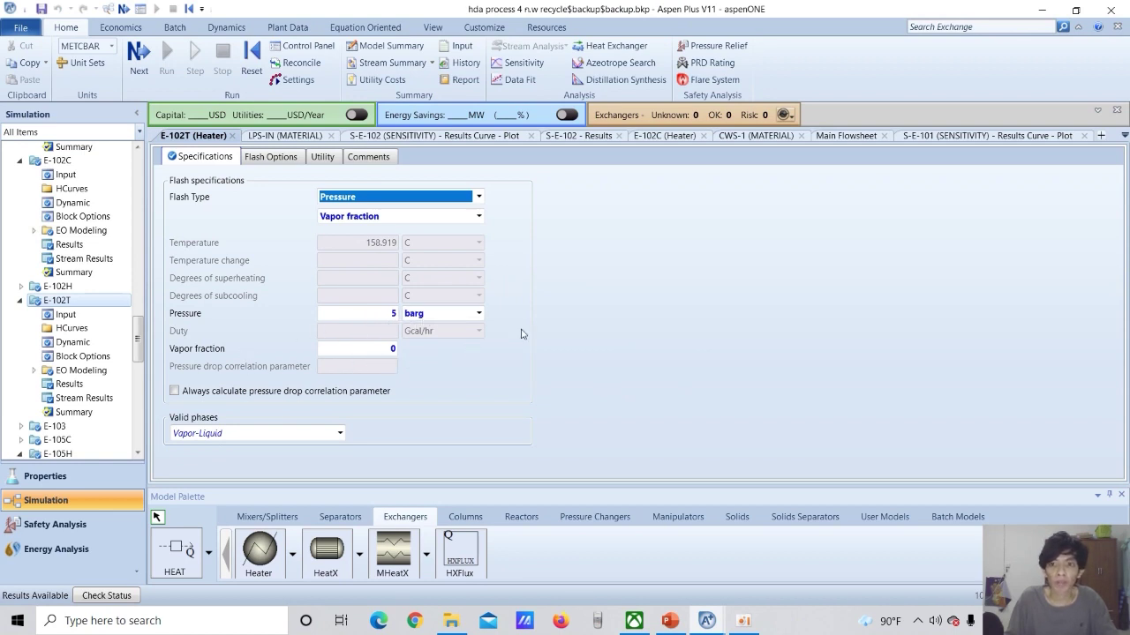
{"action": "left_click", "coordinate": [831, 138]}
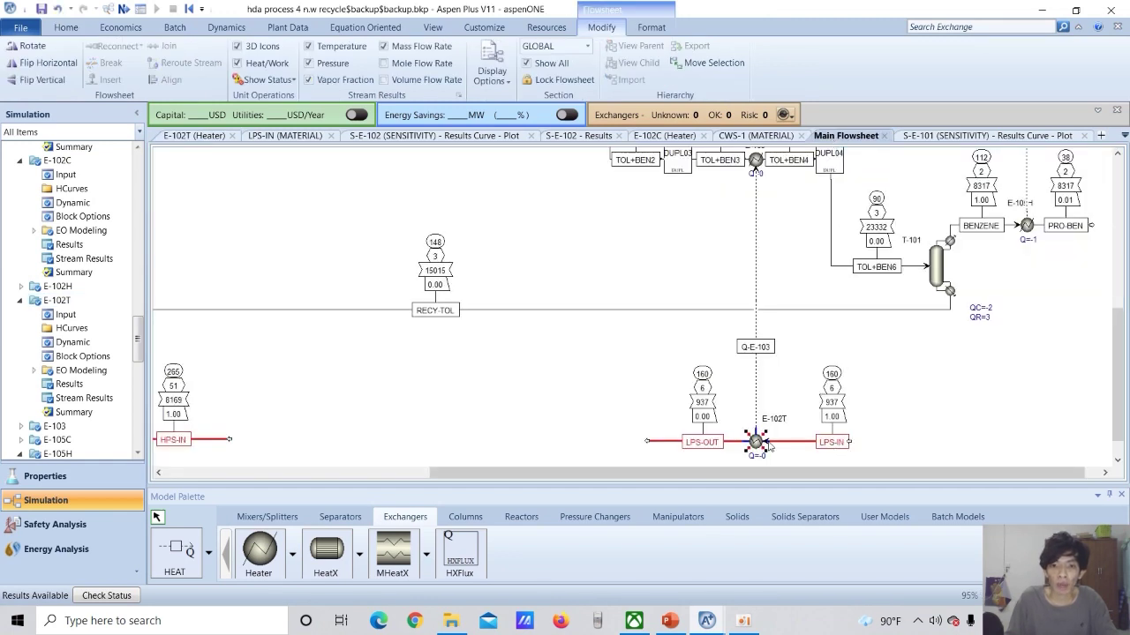
Open the S-E-103 sensitivity analysis and examine its manipulated variable limits and sampled variable definition.
{"action": "scroll", "coordinate": [759, 391], "scroll_direction": "down", "scroll_amount": 1}
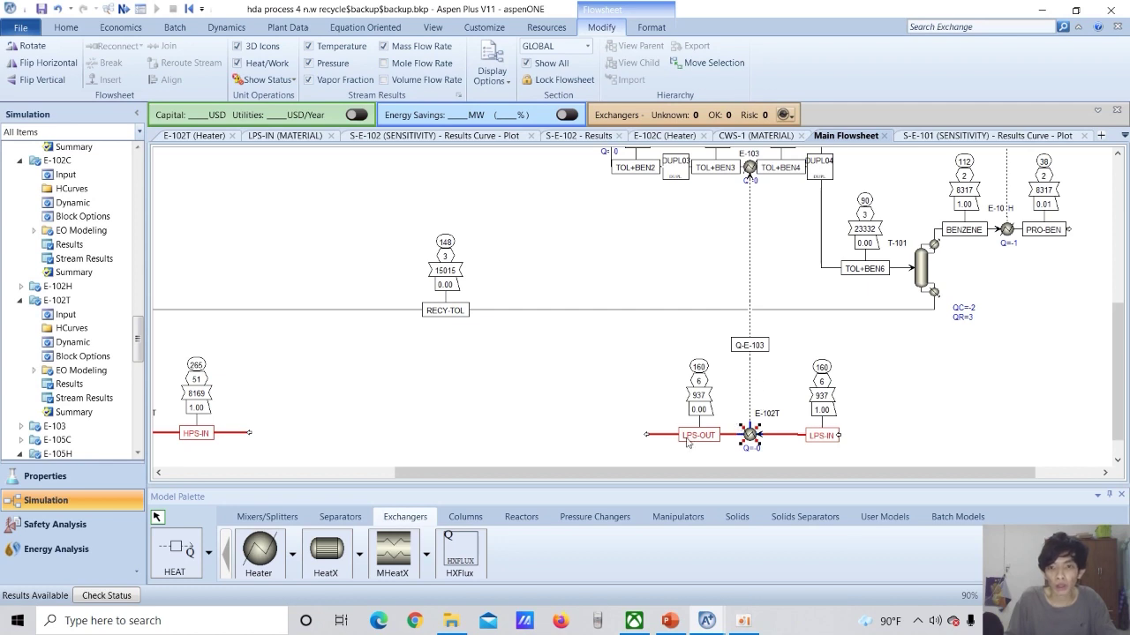
{"action": "scroll", "coordinate": [62, 323], "scroll_direction": "down", "scroll_amount": 10}
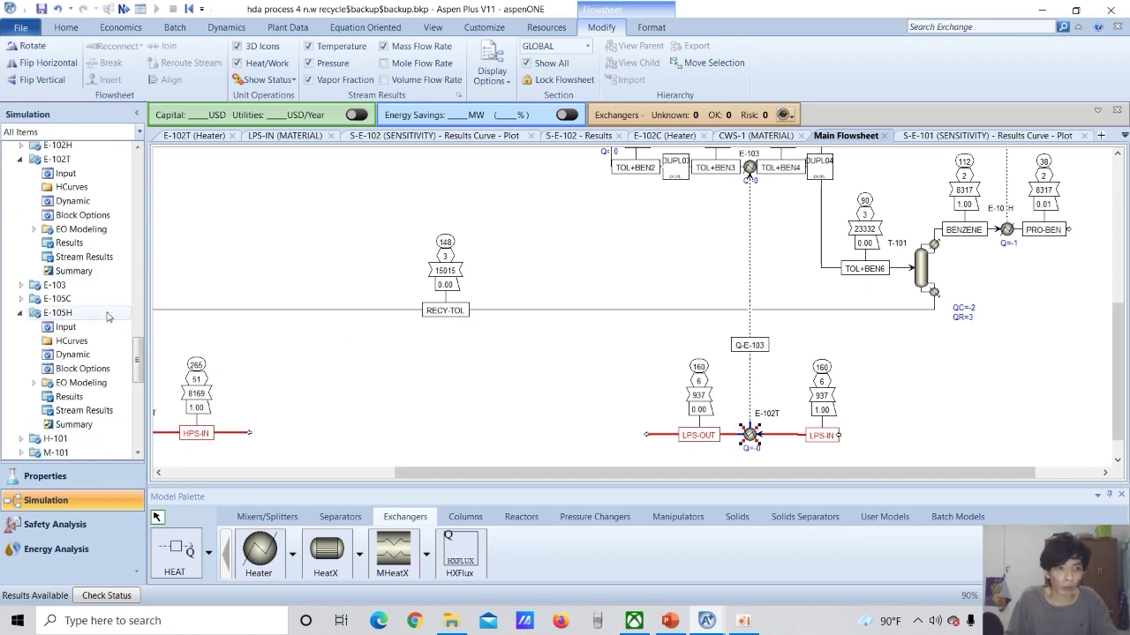
{"action": "scroll", "coordinate": [62, 323], "scroll_direction": "down", "scroll_amount": 4}
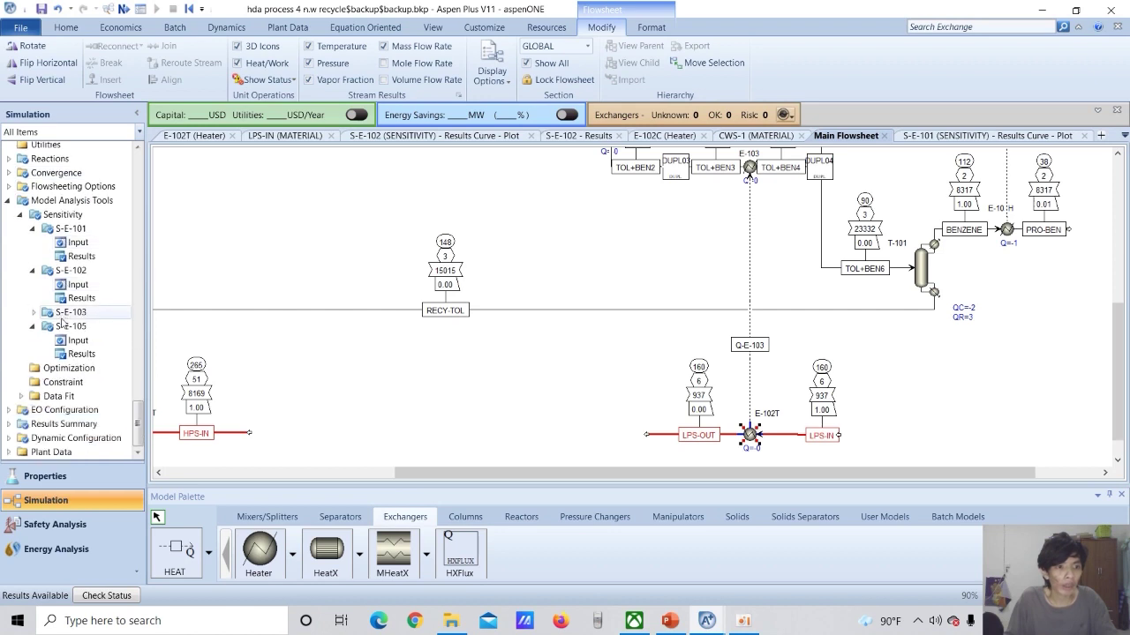
{"action": "double_click", "coordinate": [78, 216]}
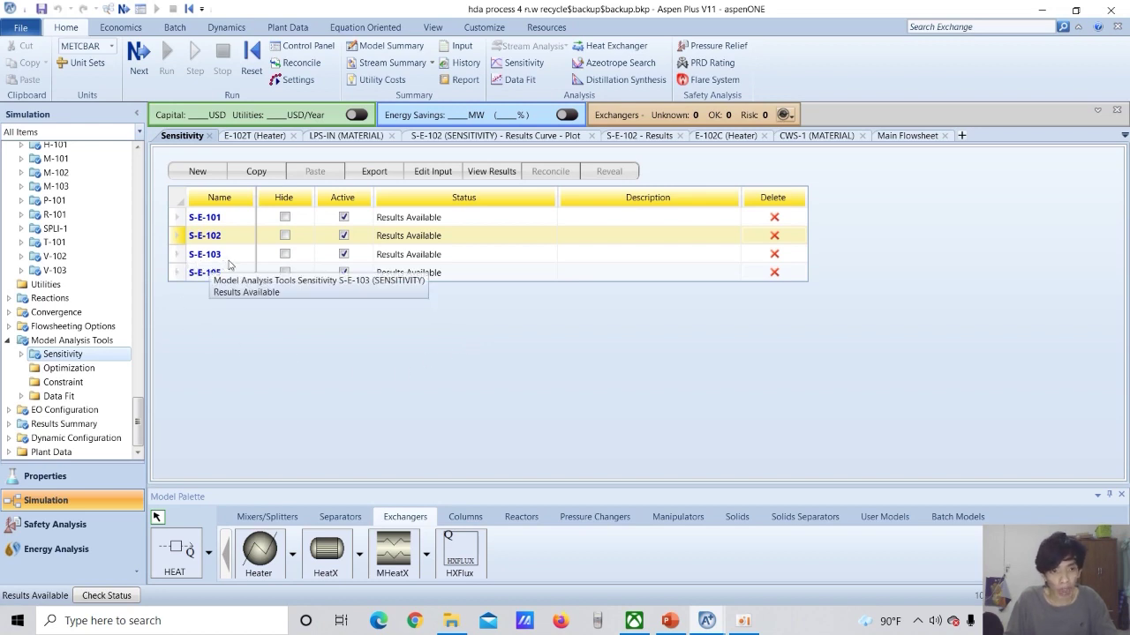
{"action": "left_click", "coordinate": [178, 255]}
{"action": "double_click", "coordinate": [178, 255]}
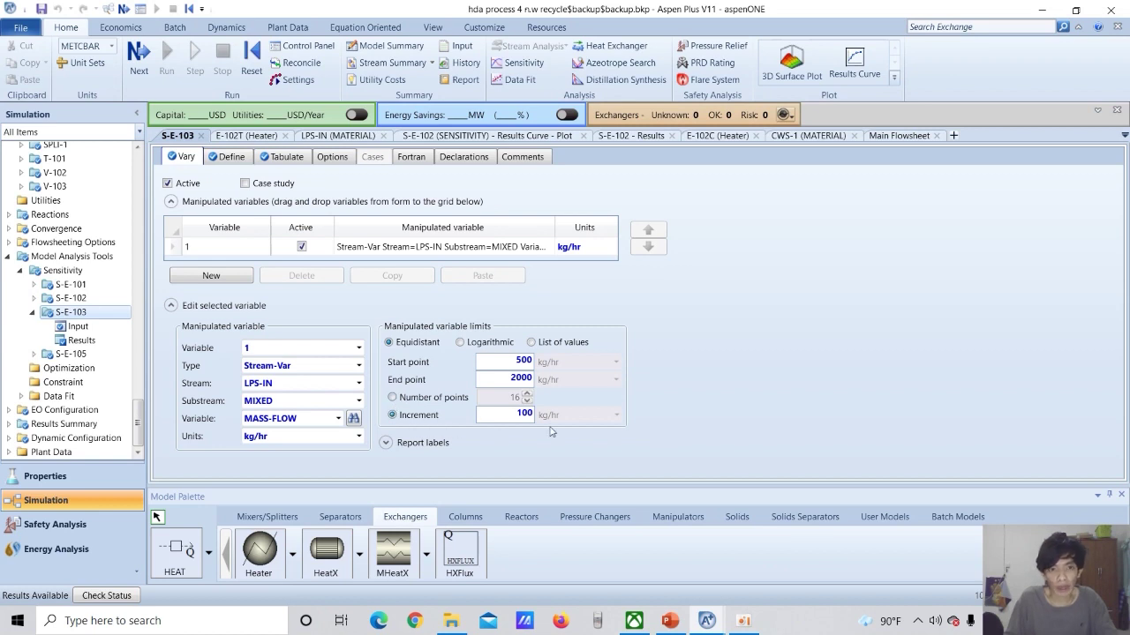
{"action": "left_click", "coordinate": [231, 157]}
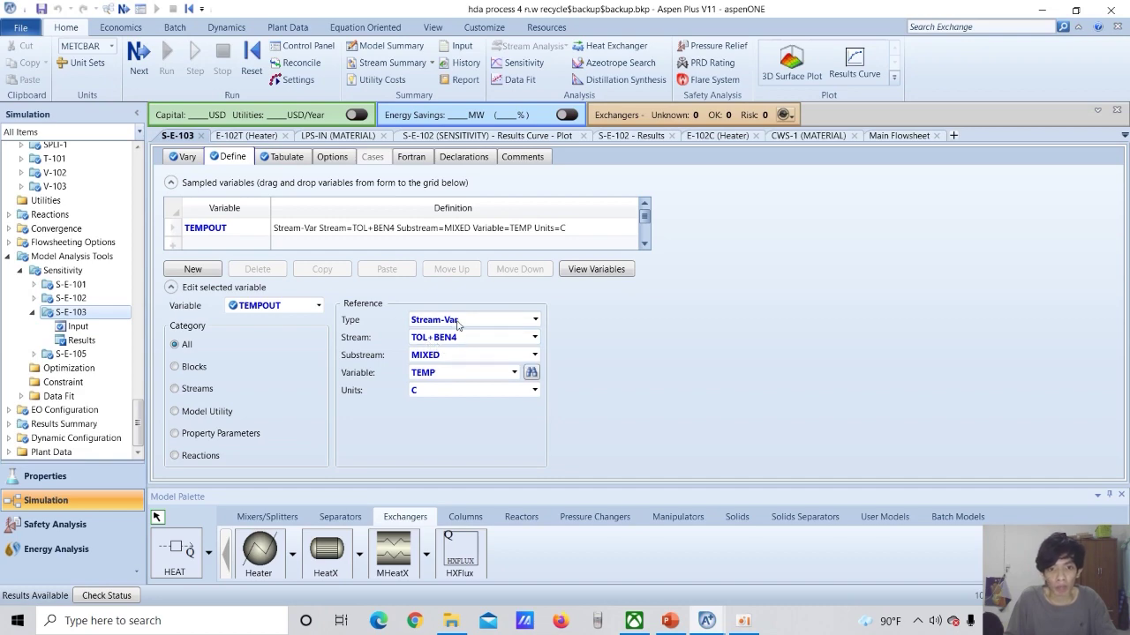
Locate the sampled stream TOL+BEN4 after heater E-103 on the flowsheet, and review the tabulated variables of S-E-103.
{"action": "left_click", "coordinate": [882, 137]}
{"action": "scroll", "coordinate": [876, 268], "scroll_direction": "down", "scroll_amount": 2}
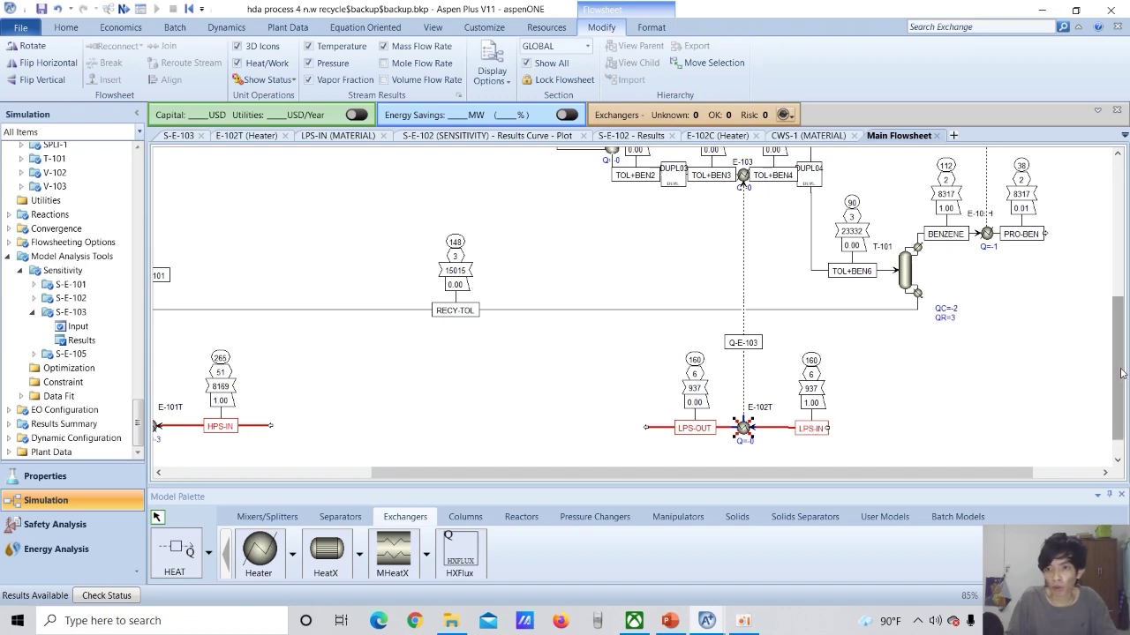
{"action": "scroll", "coordinate": [830, 339], "scroll_direction": "up", "scroll_amount": 2}
{"action": "scroll", "coordinate": [830, 338], "scroll_direction": "up", "scroll_amount": 1}
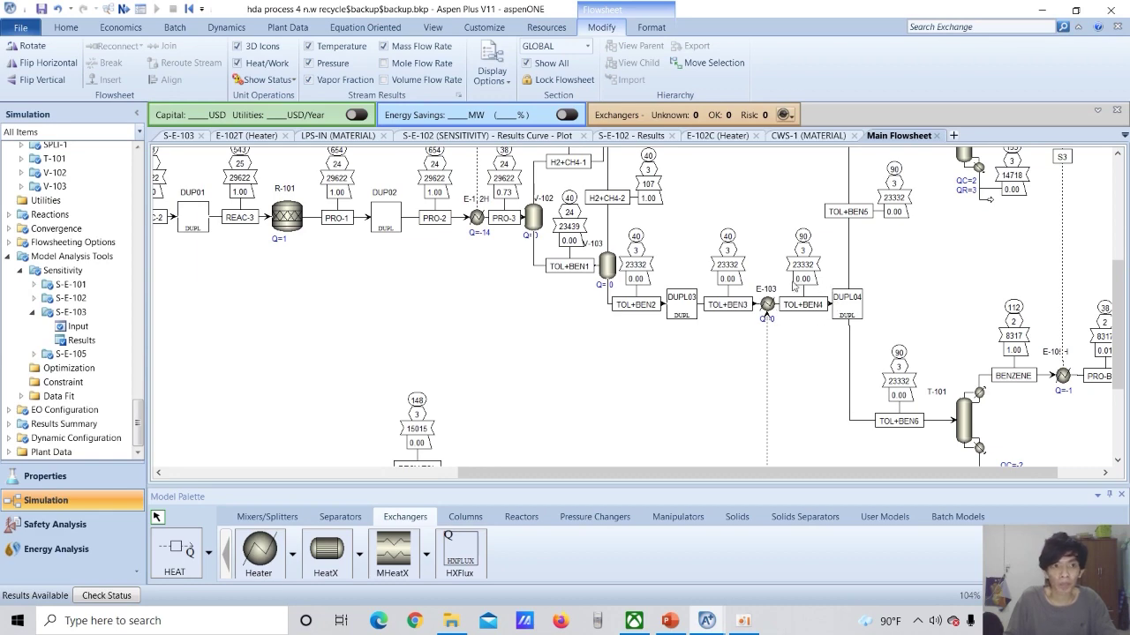
{"action": "left_click", "coordinate": [177, 135]}
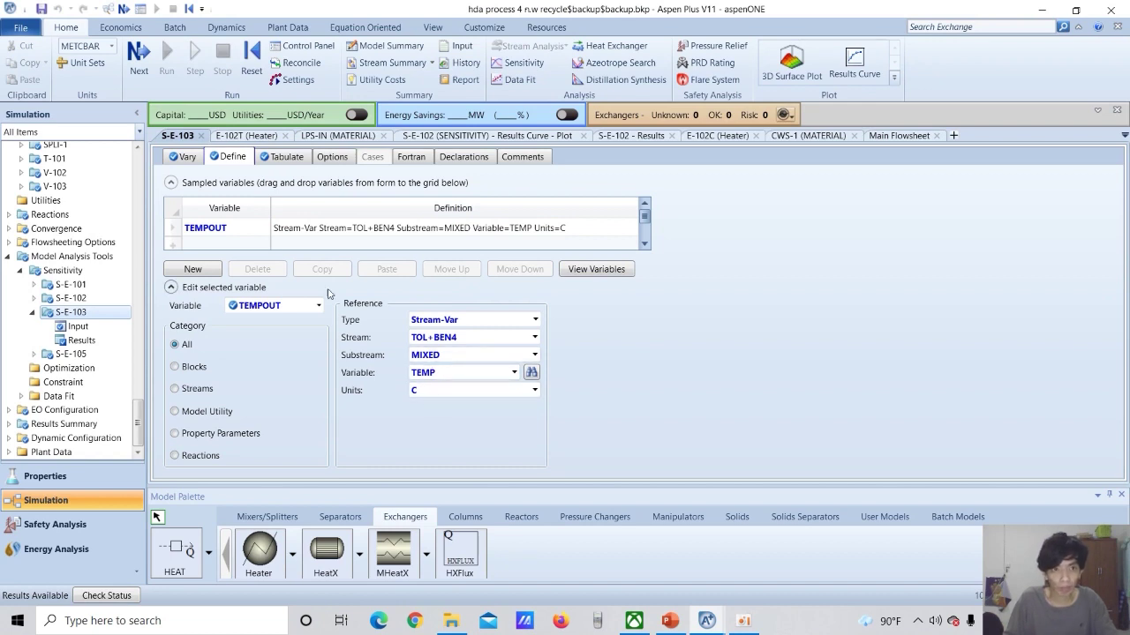
{"action": "left_click", "coordinate": [286, 160]}
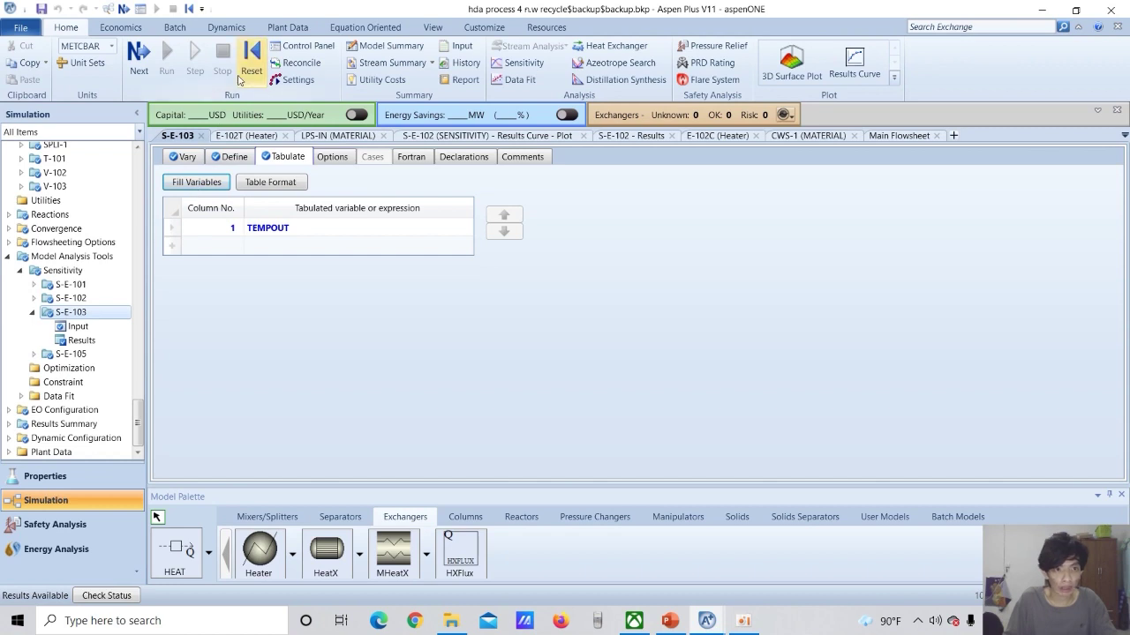
Plot TEMPOUT against the LPS-IN total mass flow from the S-E-103 results and show the tracker on the curve.
{"action": "left_click", "coordinate": [96, 343]}
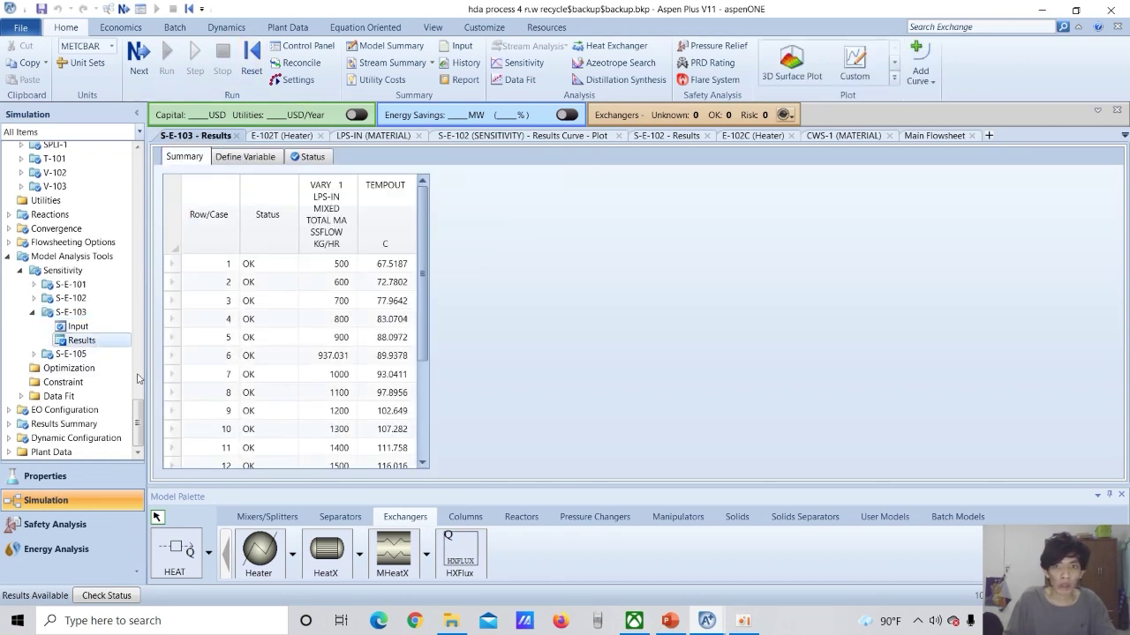
{"action": "left_click", "coordinate": [894, 78]}
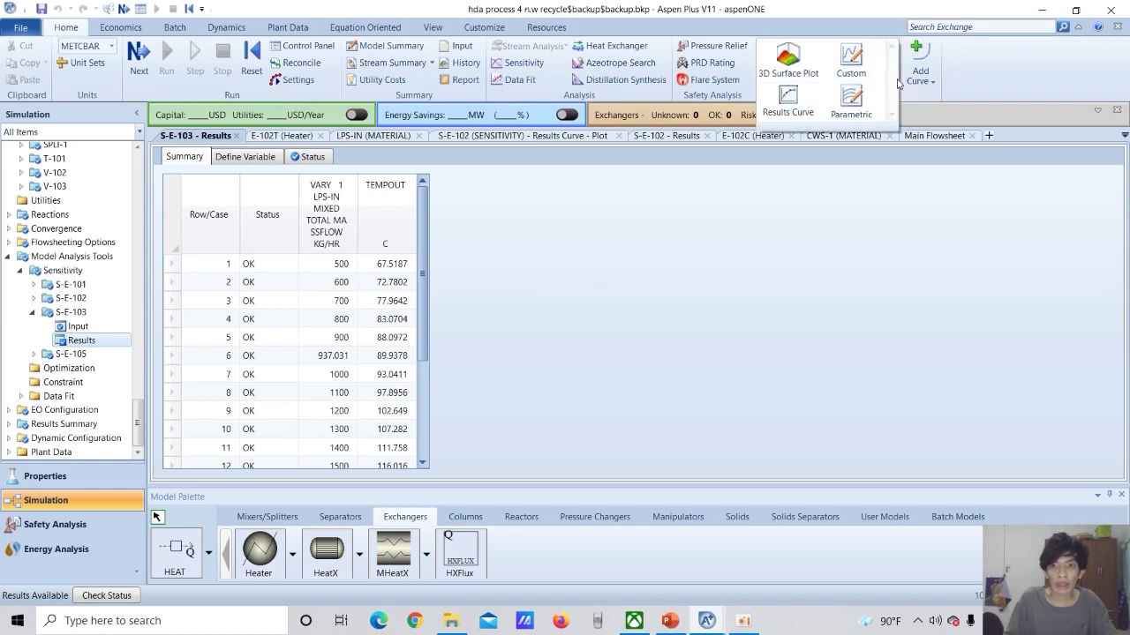
{"action": "left_click", "coordinate": [799, 102]}
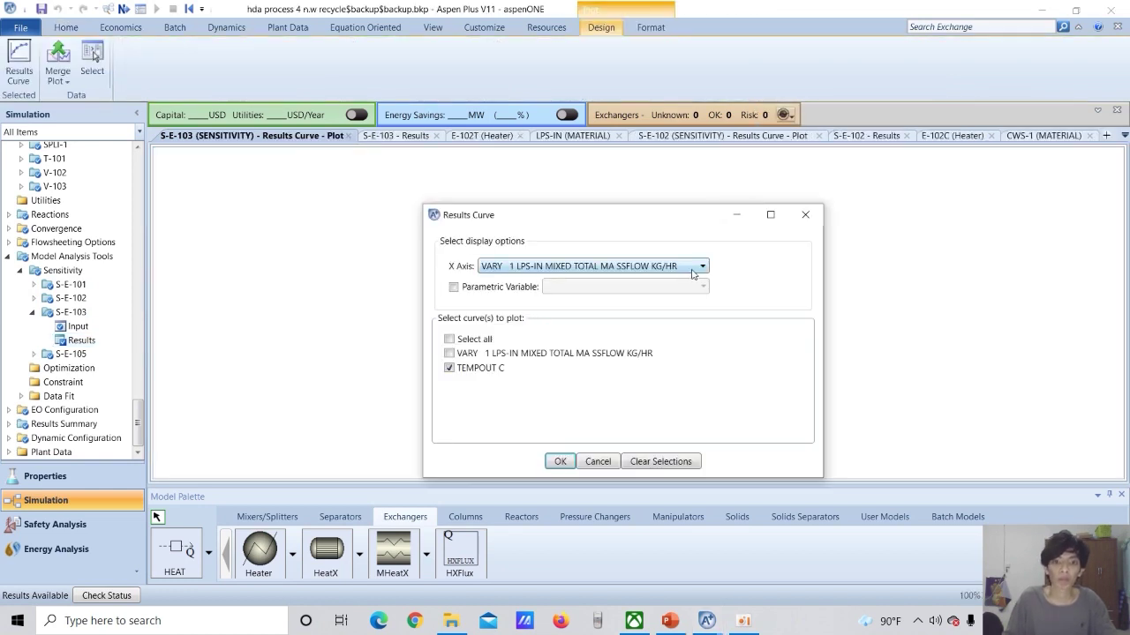
{"action": "left_click_drag", "start_coordinate": [668, 223], "coordinate": [665, 196]}
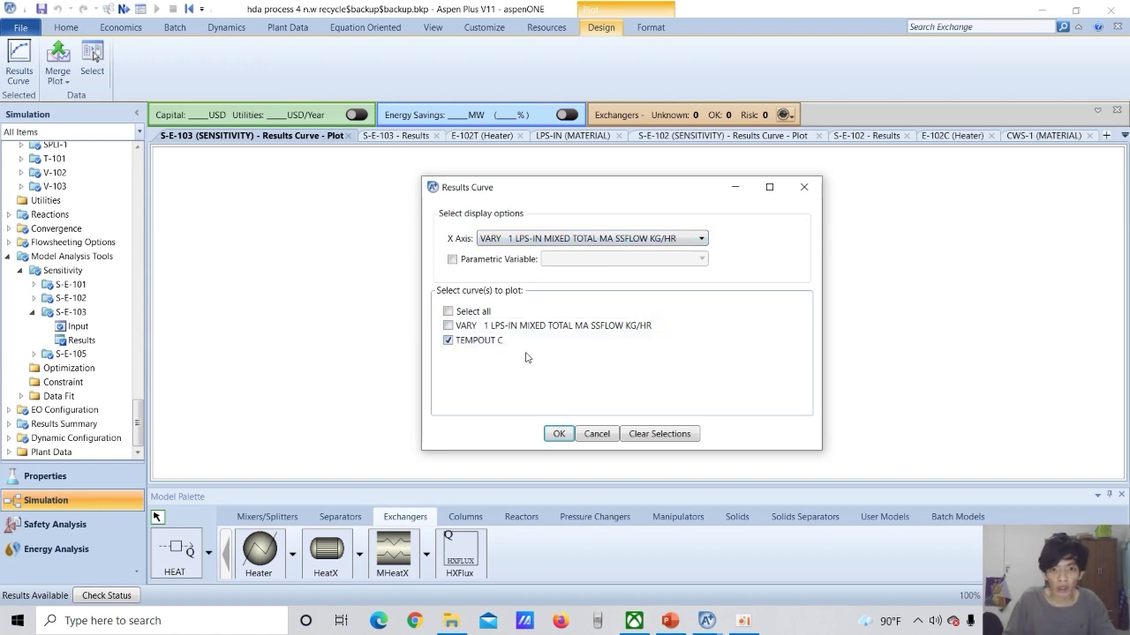
{"action": "left_click", "coordinate": [559, 433]}
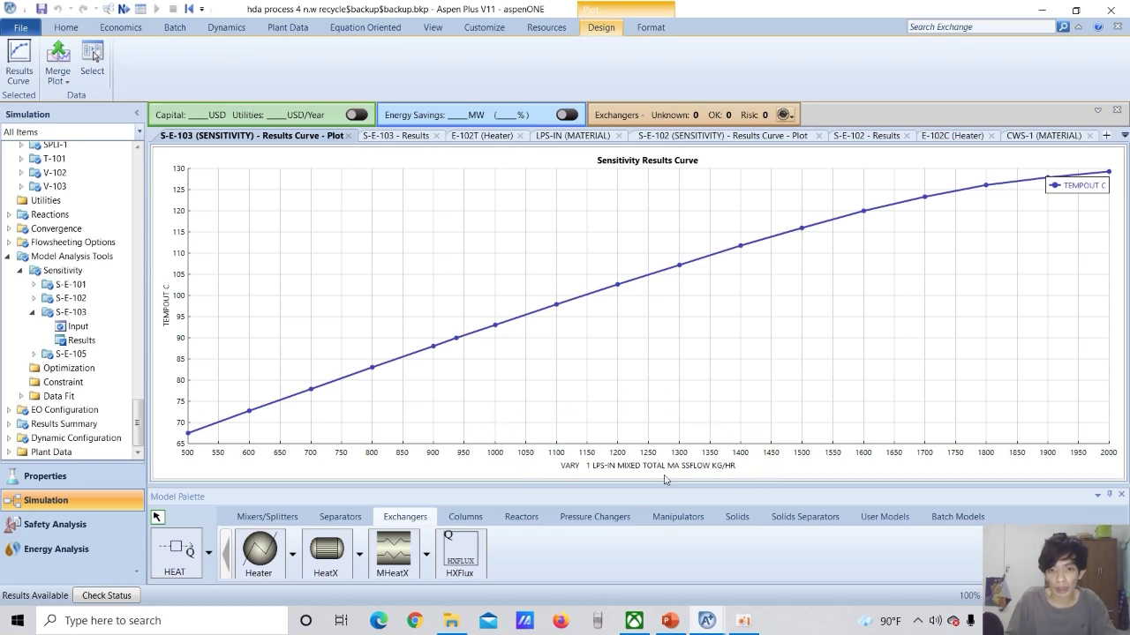
{"action": "right_click", "coordinate": [505, 323]}
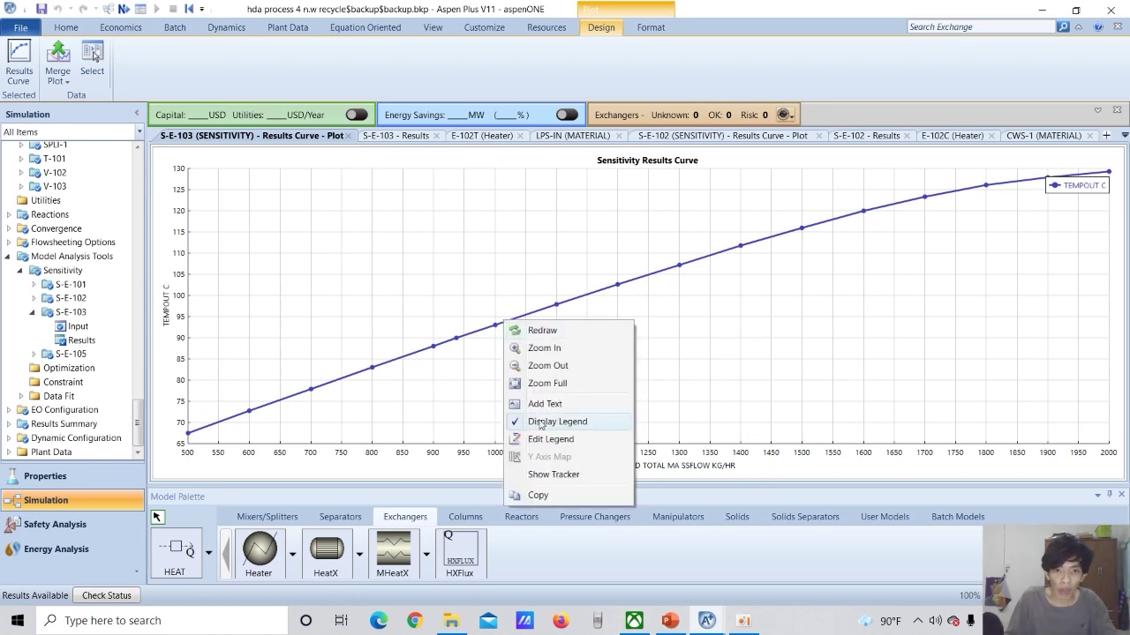
{"action": "left_click", "coordinate": [551, 475]}
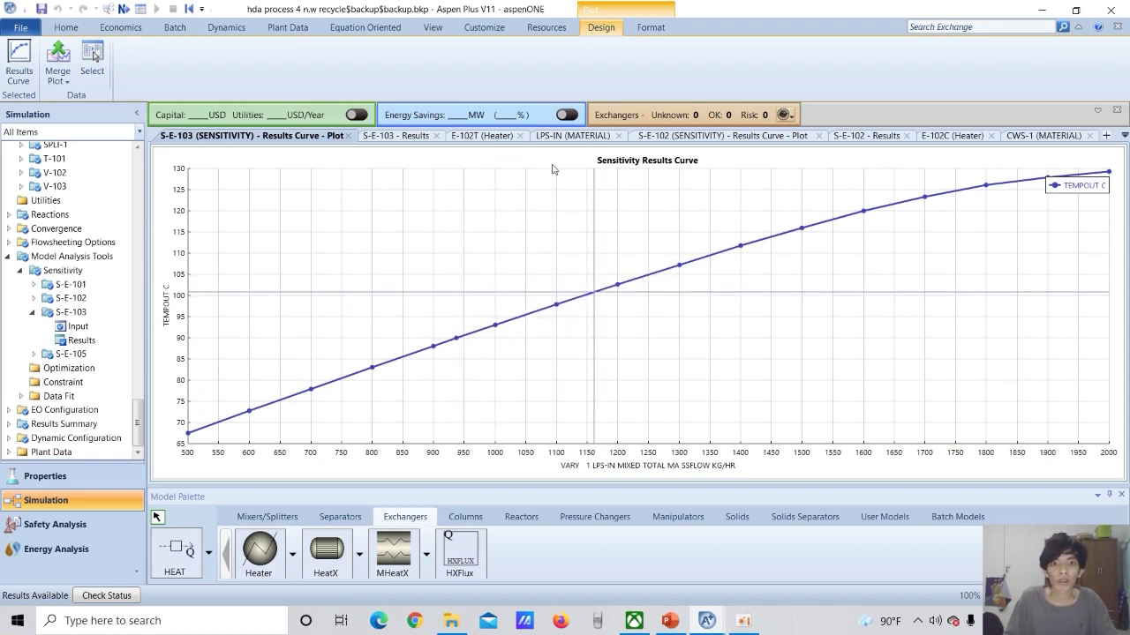
Reopen the main flowsheet, check the H2O mass flow specified for LPS-IN, and return to the flowsheet.
{"action": "left_click", "coordinate": [432, 26]}
{"action": "left_click", "coordinate": [365, 63]}
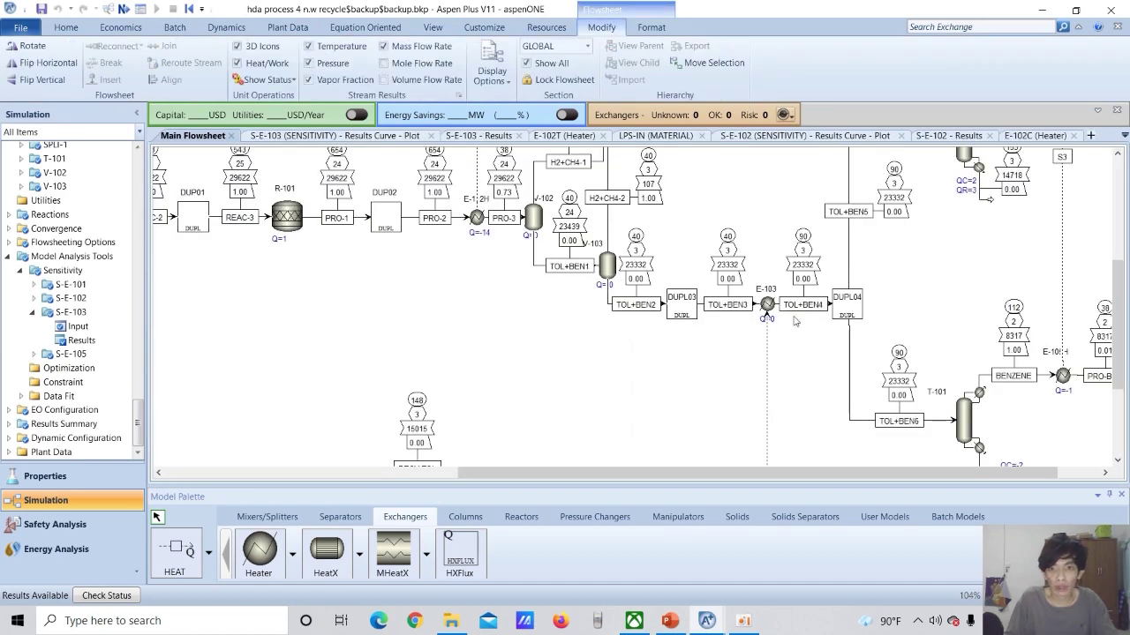
{"action": "scroll", "coordinate": [876, 328], "scroll_direction": "down", "scroll_amount": 2}
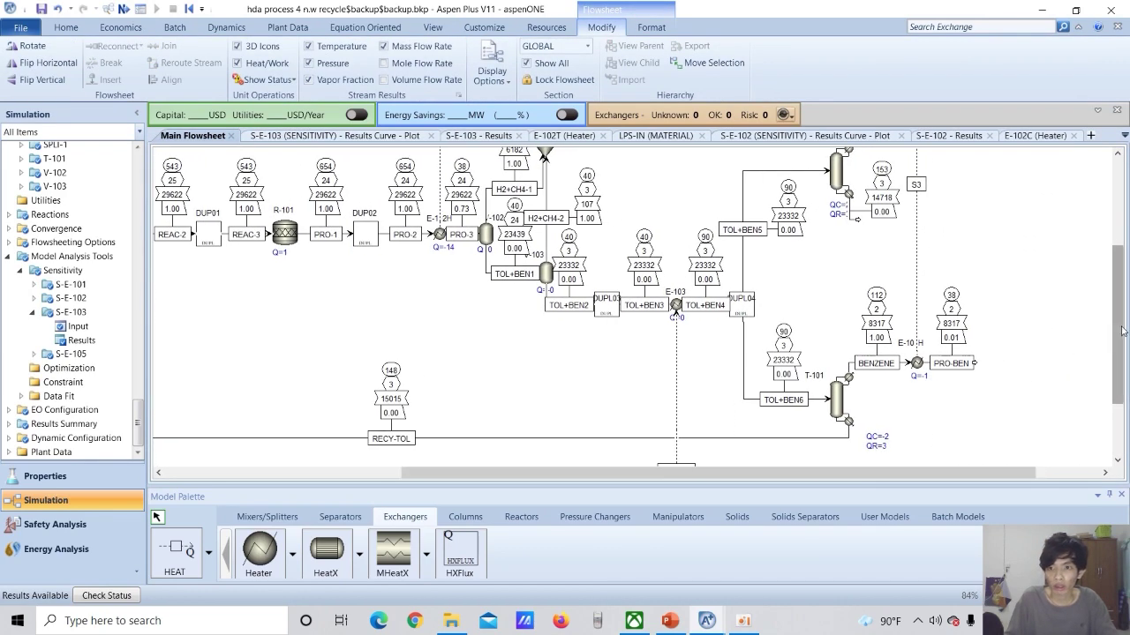
{"action": "scroll", "coordinate": [1123, 329], "scroll_direction": "down", "scroll_amount": 3}
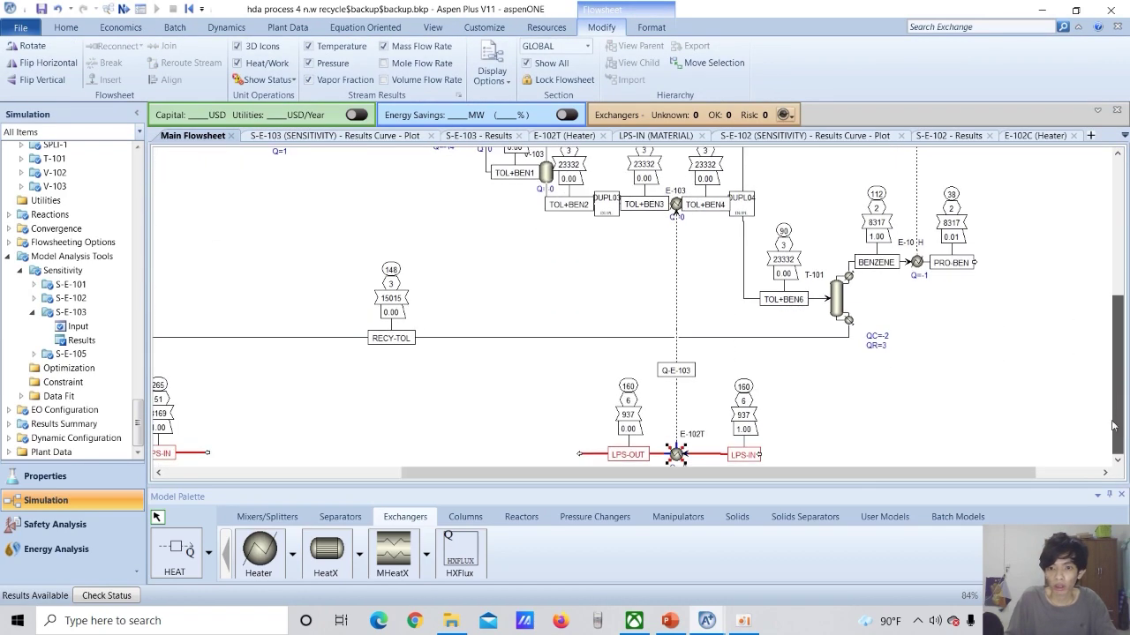
{"action": "double_click", "coordinate": [717, 456]}
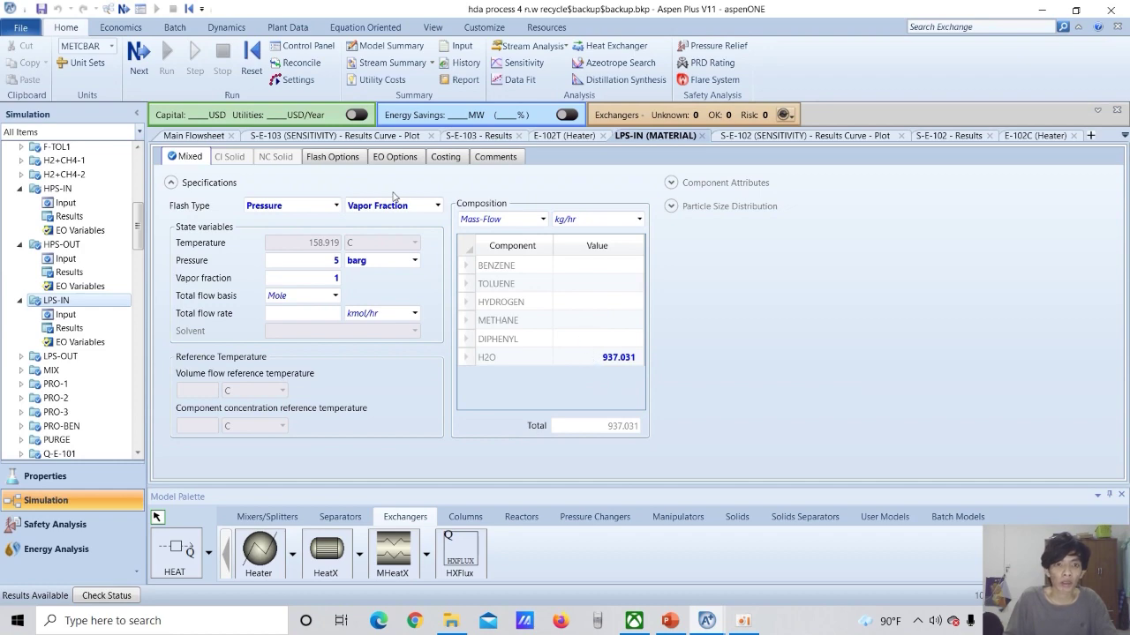
{"action": "left_click", "coordinate": [196, 135]}
Move the E-105H block label slightly up and away from the cooler between the BENZENE and PRO-BEN streams.
{"action": "scroll", "coordinate": [942, 323], "scroll_direction": "up", "scroll_amount": 3}
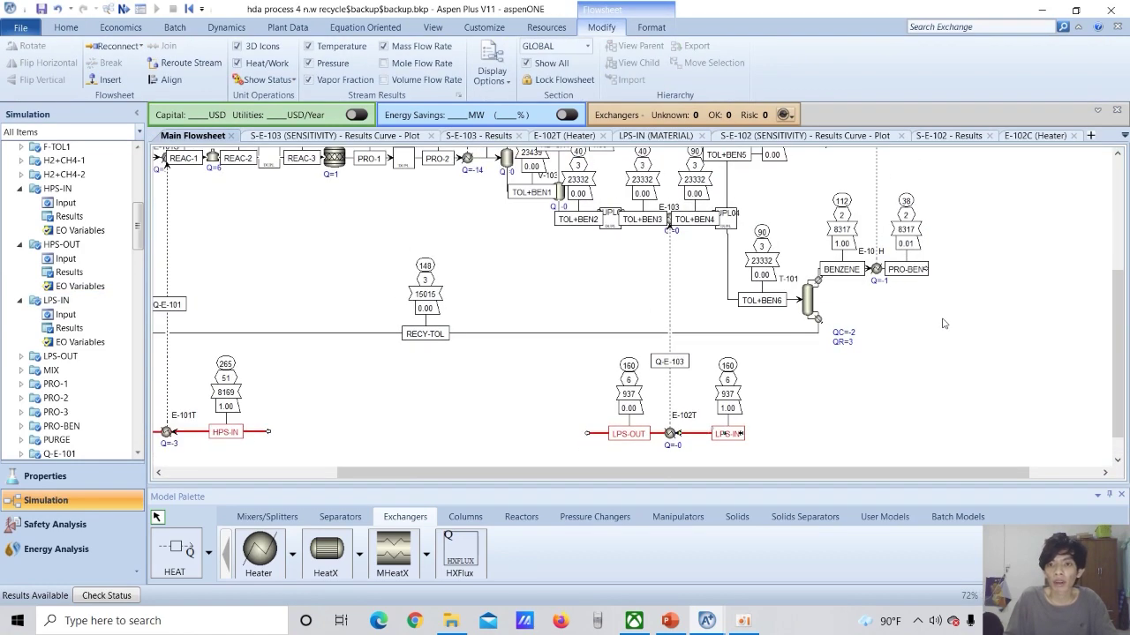
{"action": "scroll", "coordinate": [942, 324], "scroll_direction": "up", "scroll_amount": 2}
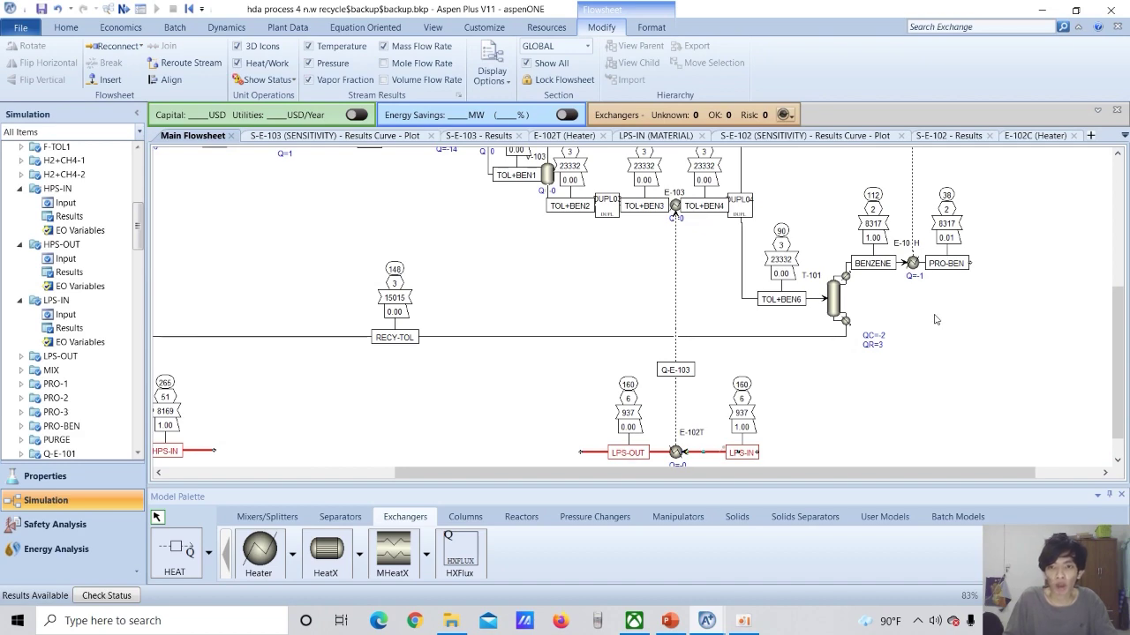
{"action": "scroll", "coordinate": [936, 319], "scroll_direction": "down", "scroll_amount": 1}
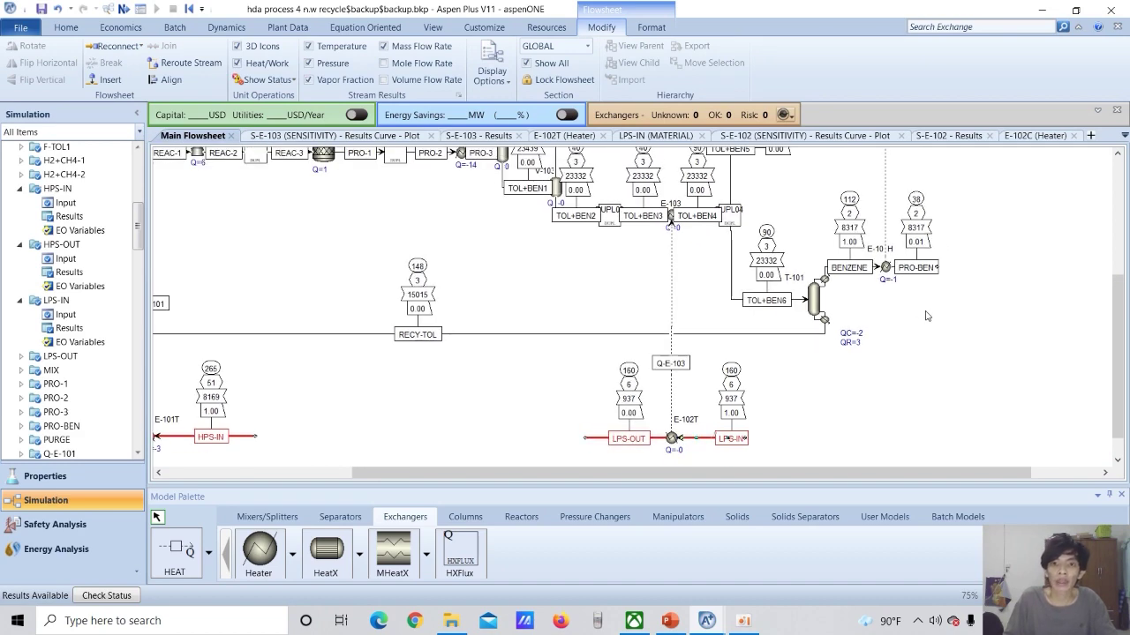
{"action": "scroll", "coordinate": [1112, 340], "scroll_direction": "up", "scroll_amount": 1}
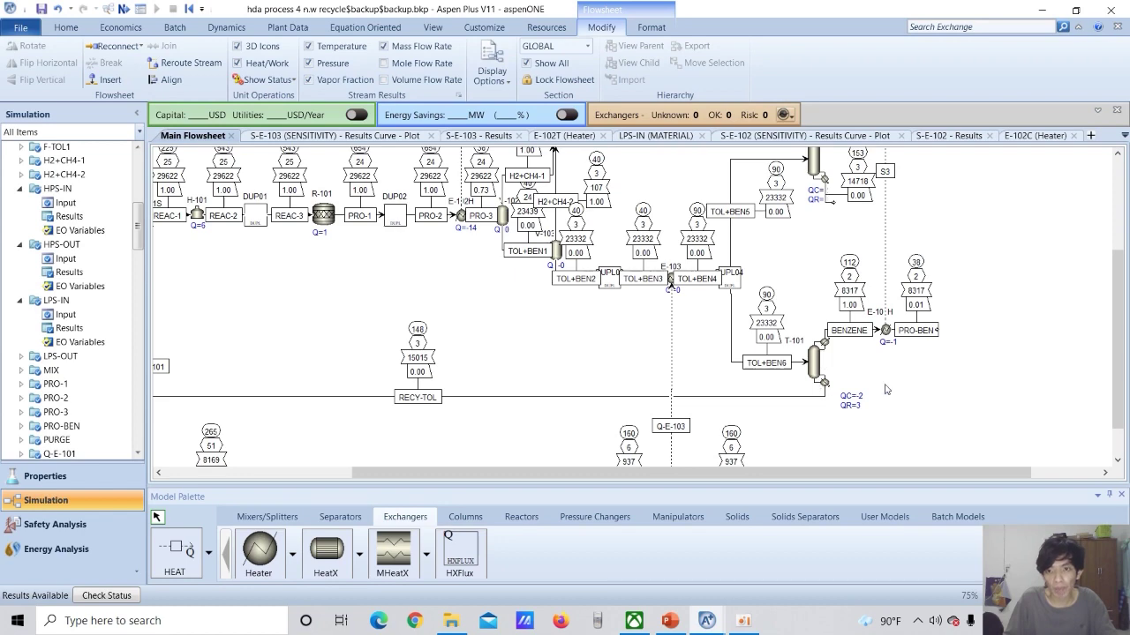
{"action": "scroll", "coordinate": [1126, 323], "scroll_direction": "up", "scroll_amount": 1}
{"action": "scroll", "coordinate": [1126, 323], "scroll_direction": "up", "scroll_amount": 1}
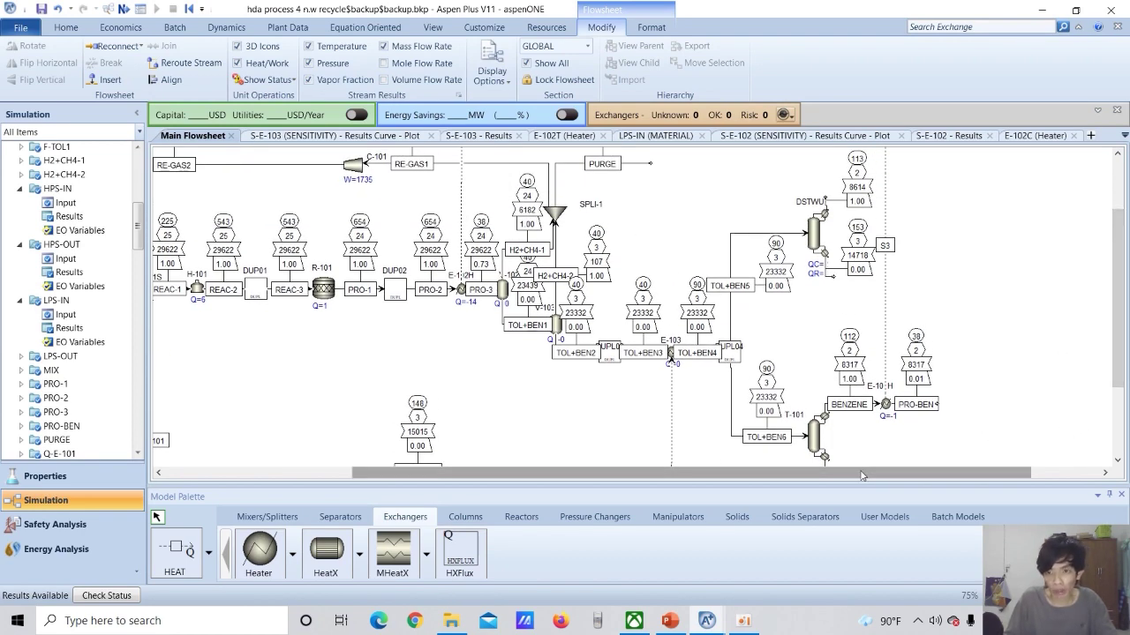
{"action": "scroll", "coordinate": [906, 428], "scroll_direction": "up", "scroll_amount": 1}
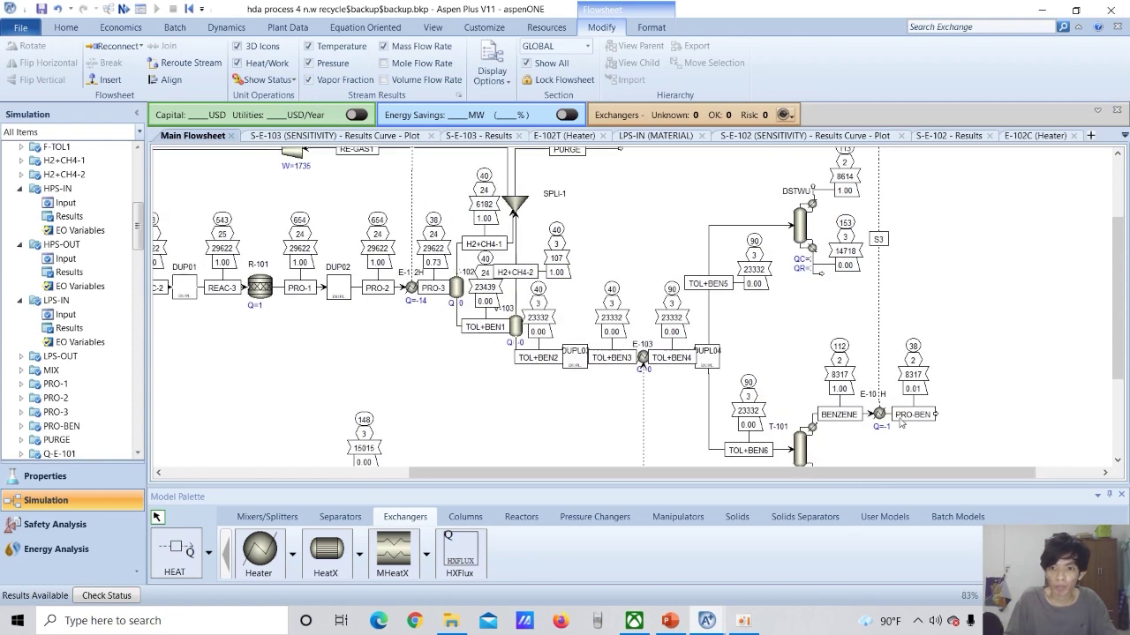
{"action": "left_click_drag", "start_coordinate": [871, 398], "coordinate": [865, 380]}
{"action": "left_click", "coordinate": [990, 426]}
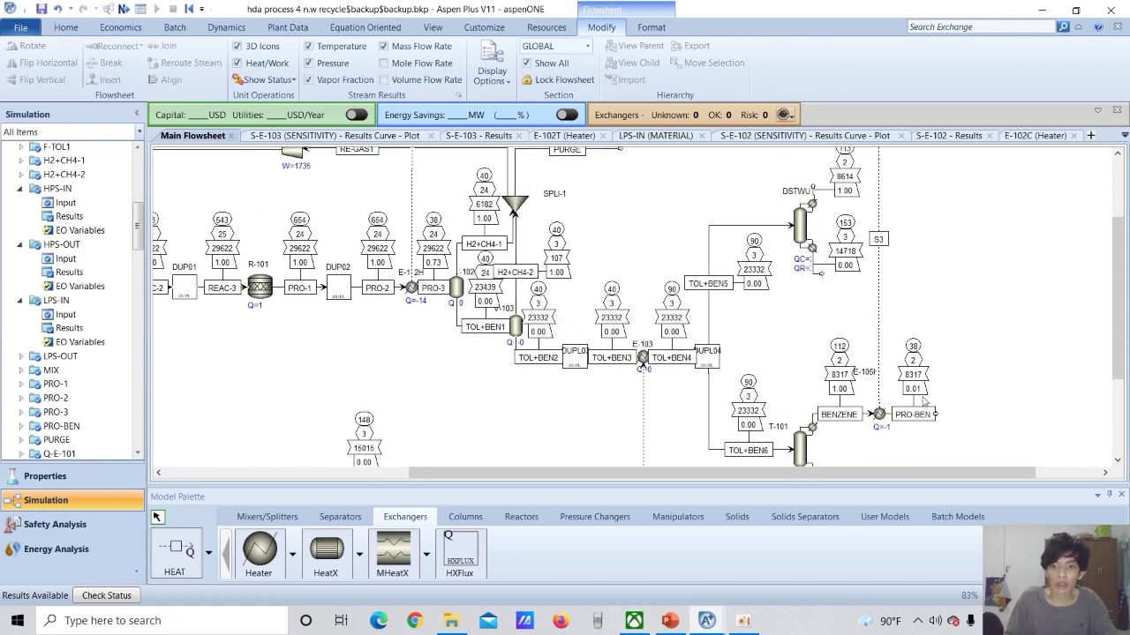
Locate PRO-BEN and cooling-water stream CWS-2 on the flowsheet, check the CWS-2 input specifications, and return to the flowsheet.
{"action": "left_click_drag", "start_coordinate": [1117, 326], "coordinate": [1118, 372]}
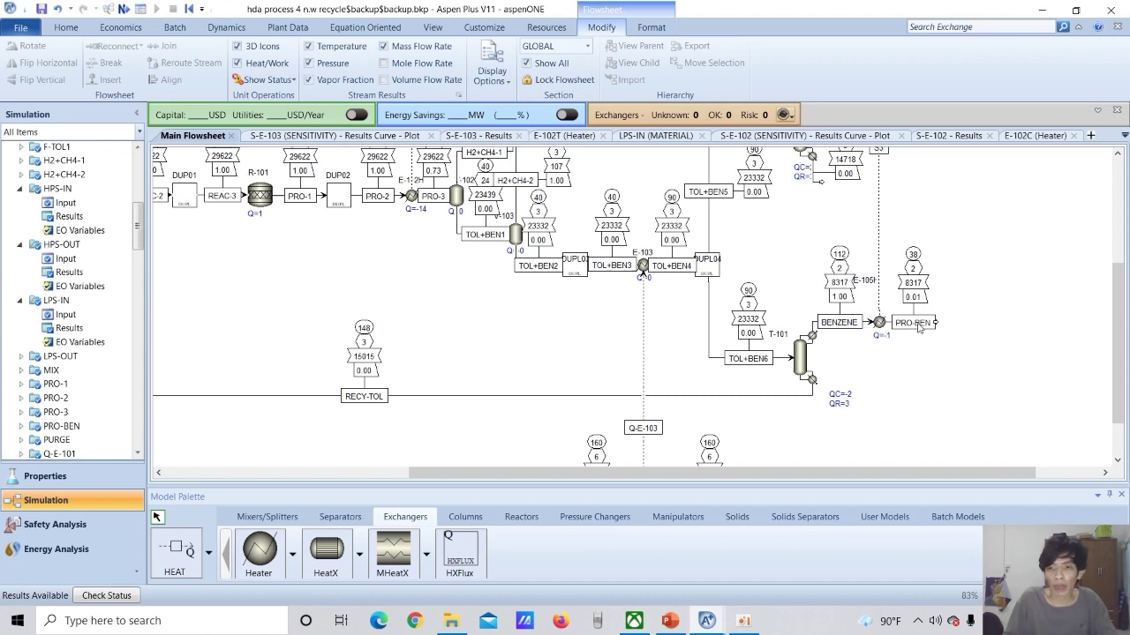
{"action": "left_click_drag", "start_coordinate": [1125, 357], "coordinate": [1125, 254]}
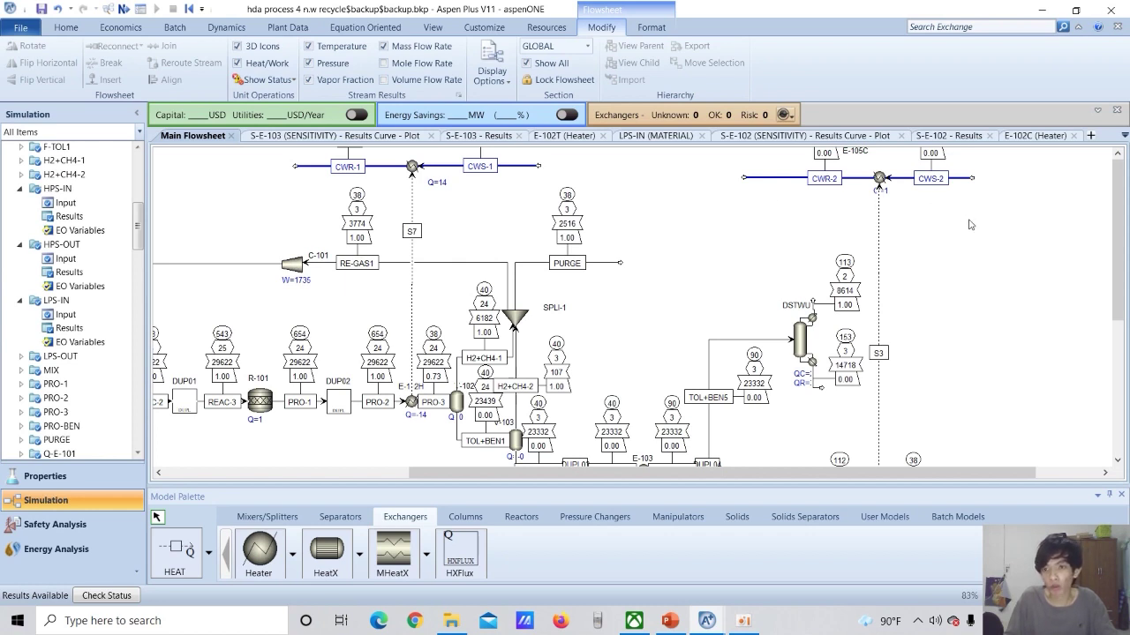
{"action": "double_click", "coordinate": [960, 179]}
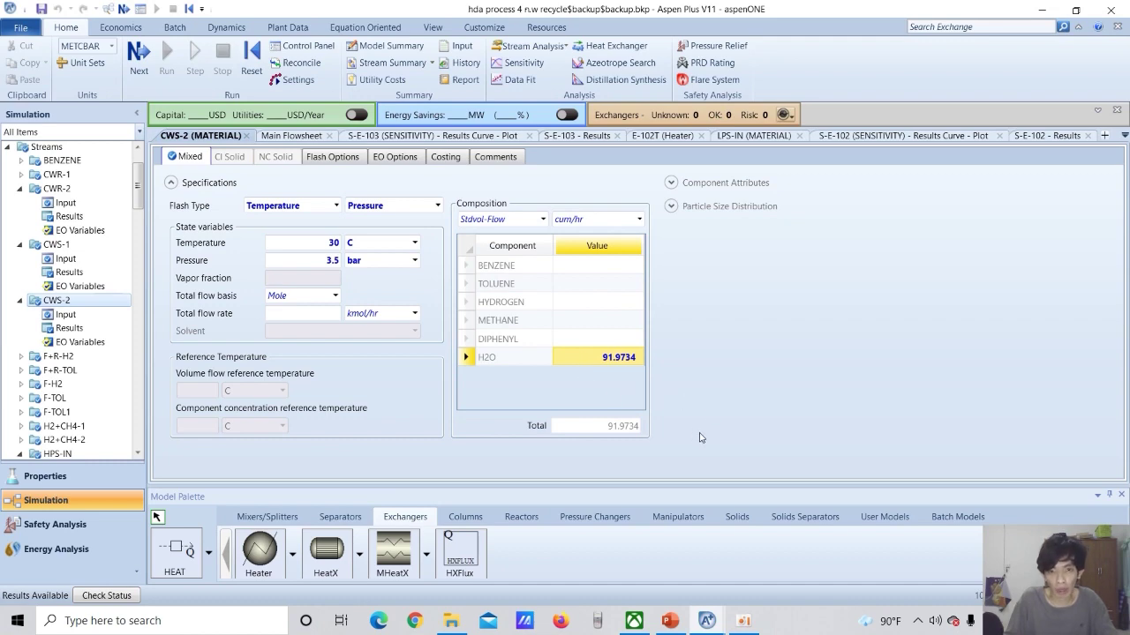
{"action": "left_click", "coordinate": [298, 137]}
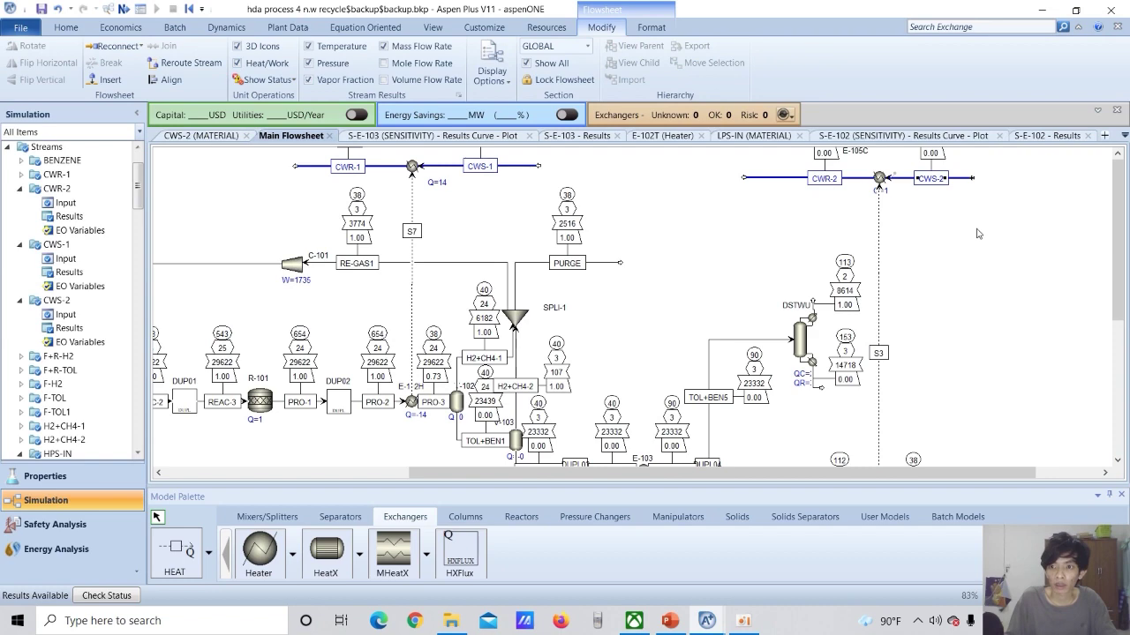
Check the flash specifications of block E-105C, then review its position relative to PRO-BEN and the cooling-water streams on the flowsheet.
{"action": "double_click", "coordinate": [879, 178]}
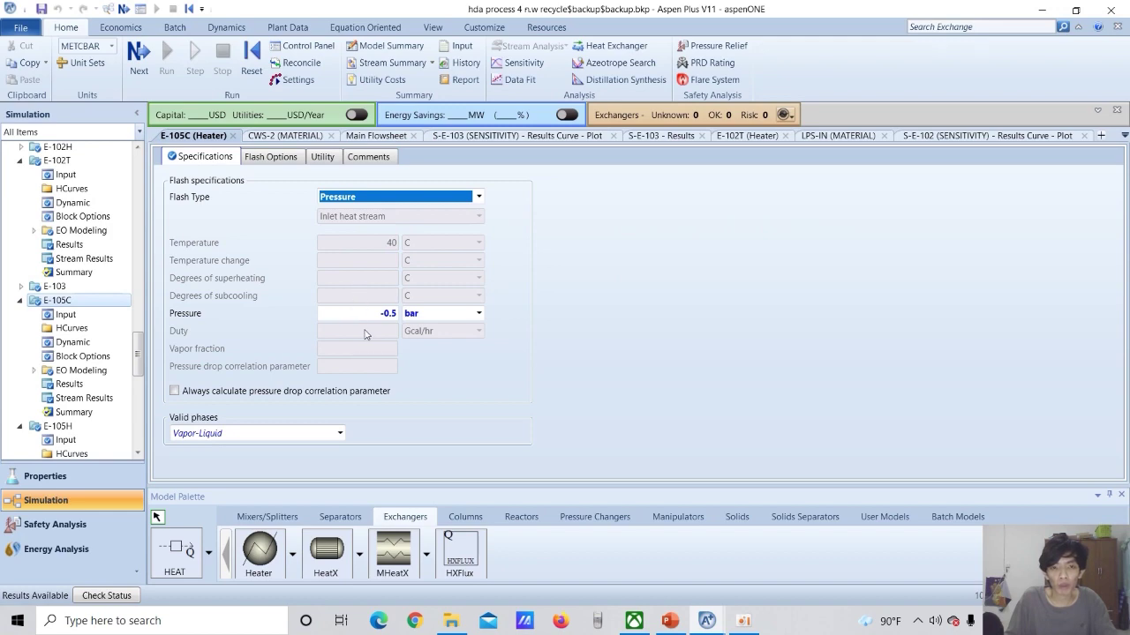
{"action": "left_click", "coordinate": [382, 142]}
{"action": "scroll", "coordinate": [909, 255], "scroll_direction": "down", "scroll_amount": 2}
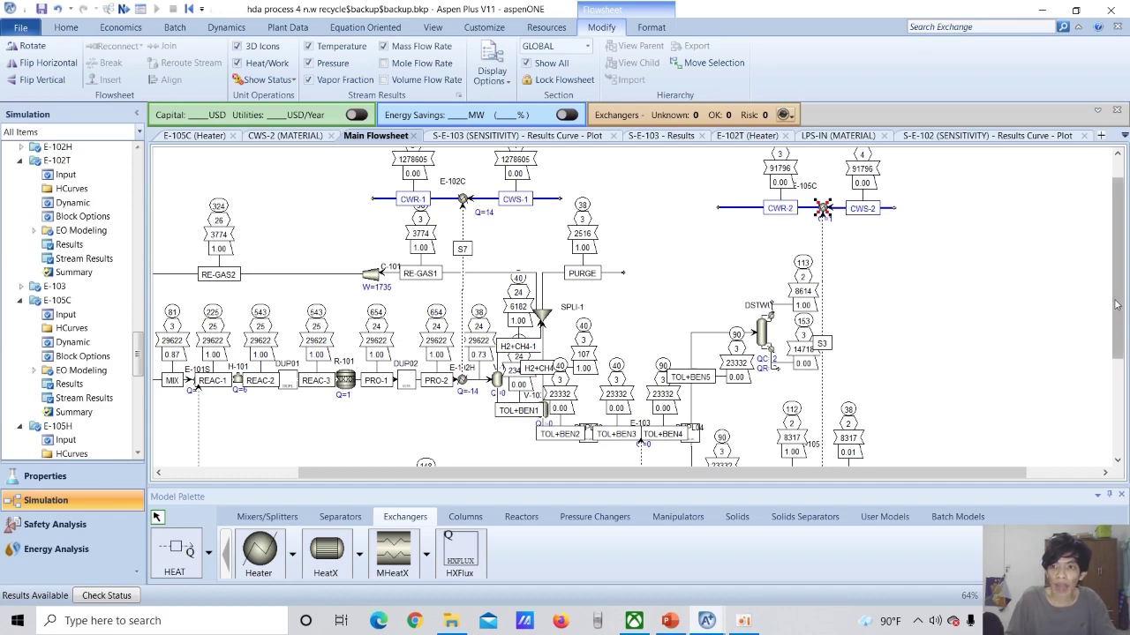
{"action": "scroll", "coordinate": [1114, 291], "scroll_direction": "down", "scroll_amount": 3}
{"action": "scroll", "coordinate": [865, 383], "scroll_direction": "up", "scroll_amount": 4}
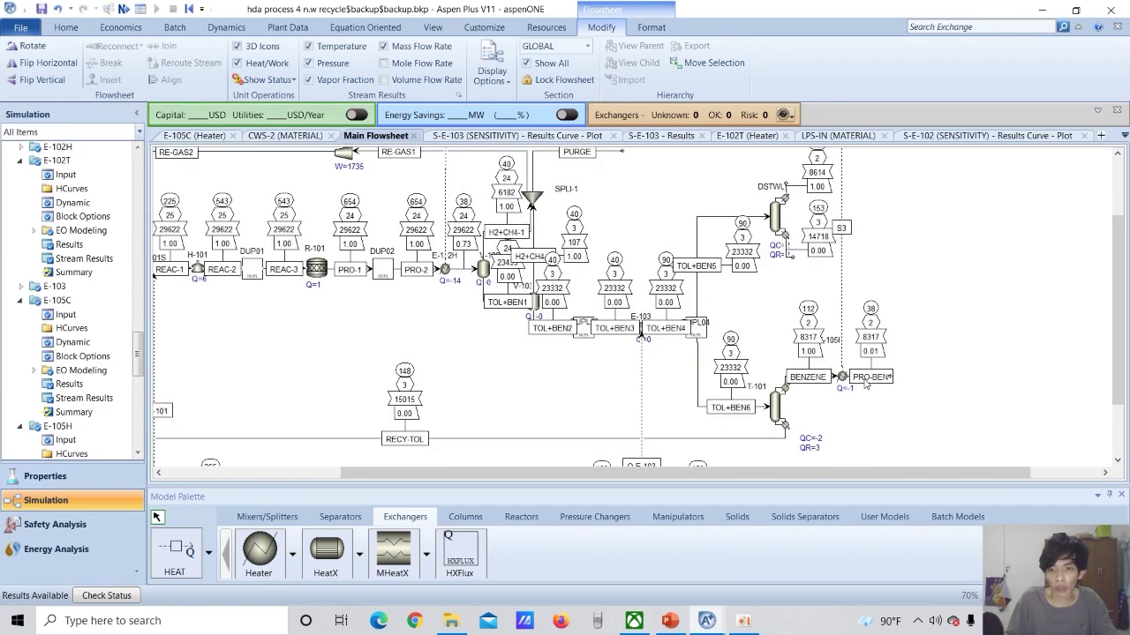
{"action": "scroll", "coordinate": [870, 383], "scroll_direction": "down", "scroll_amount": 4}
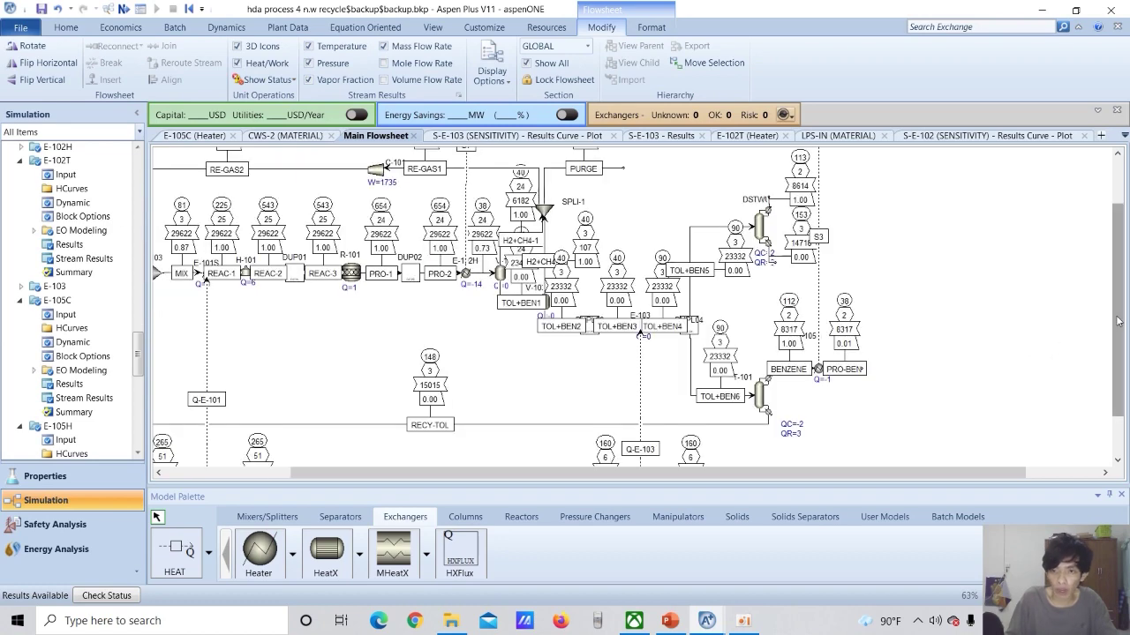
{"action": "scroll", "coordinate": [1118, 319], "scroll_direction": "up", "scroll_amount": 2}
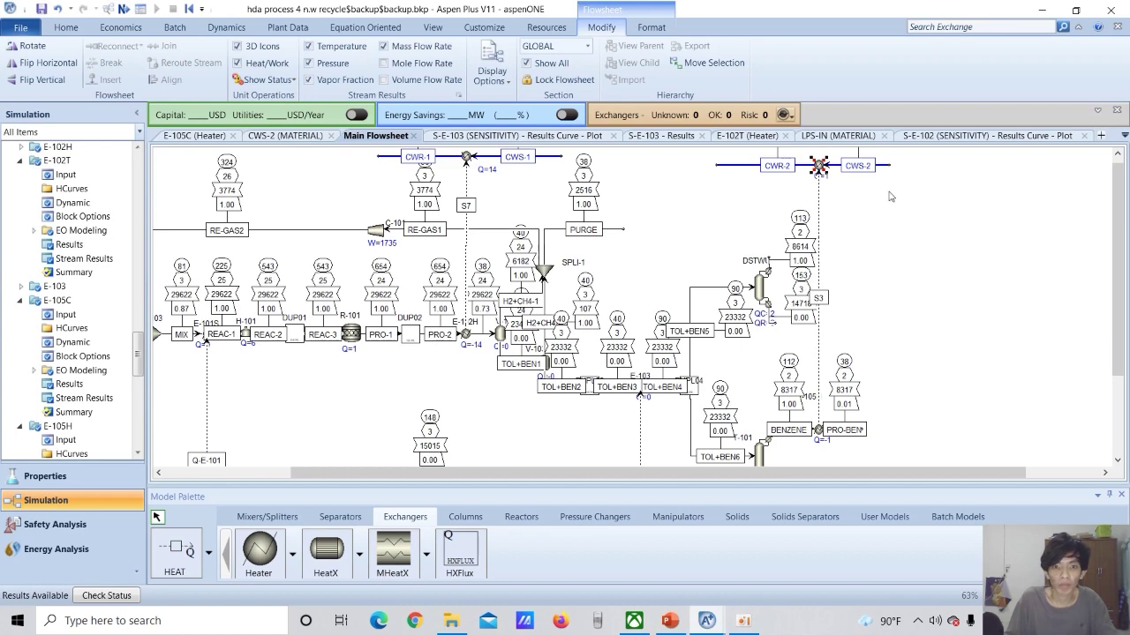
Open sensitivity analysis S-E-105 and review its manipulated variable for CWS-2 and its sampled variable TEMP.
{"action": "scroll", "coordinate": [118, 278], "scroll_direction": "down", "scroll_amount": 10}
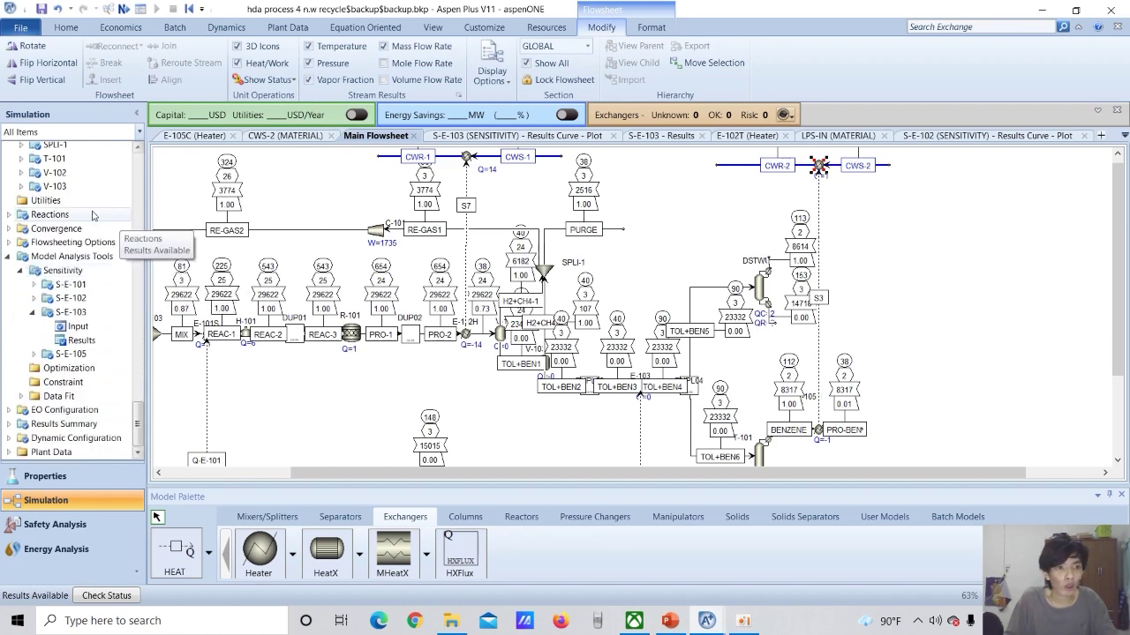
{"action": "double_click", "coordinate": [92, 270]}
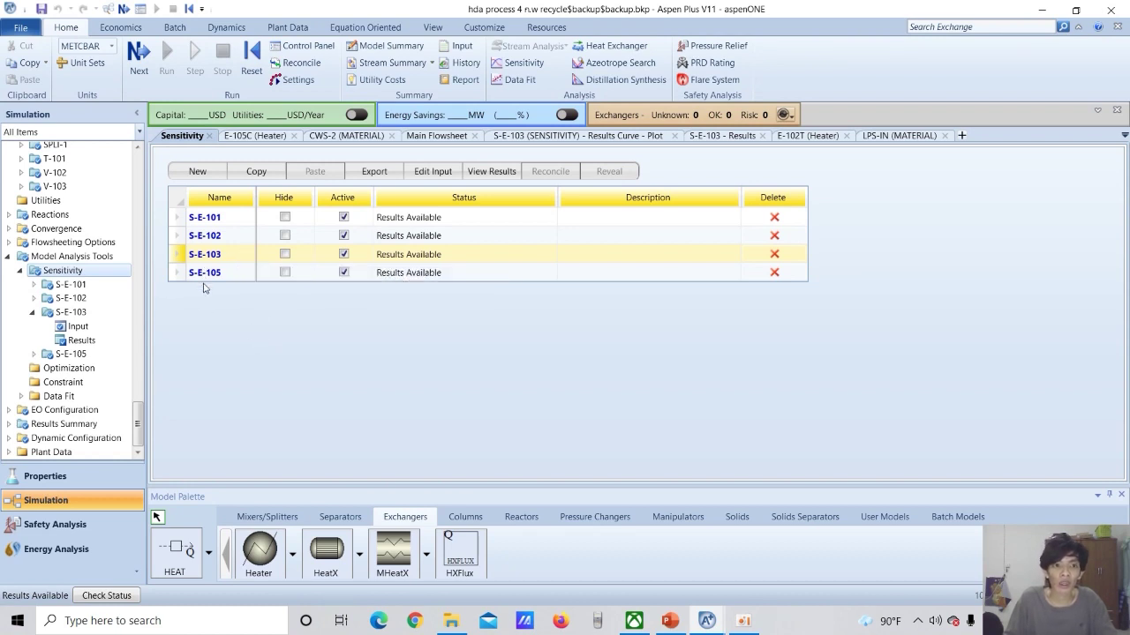
{"action": "double_click", "coordinate": [177, 273]}
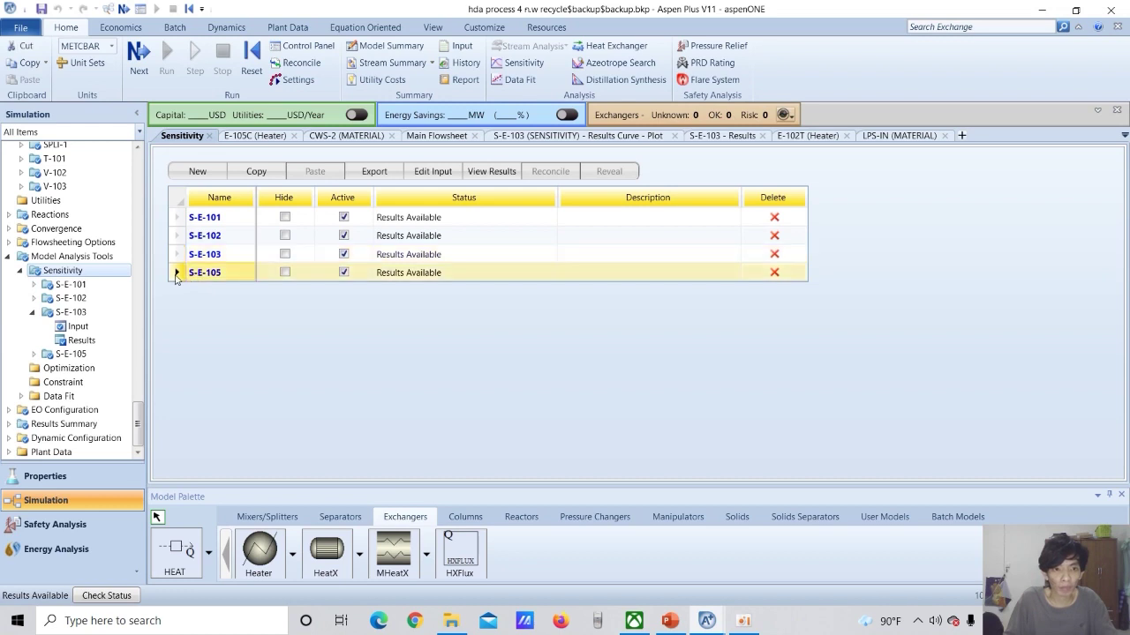
{"action": "left_click", "coordinate": [186, 156]}
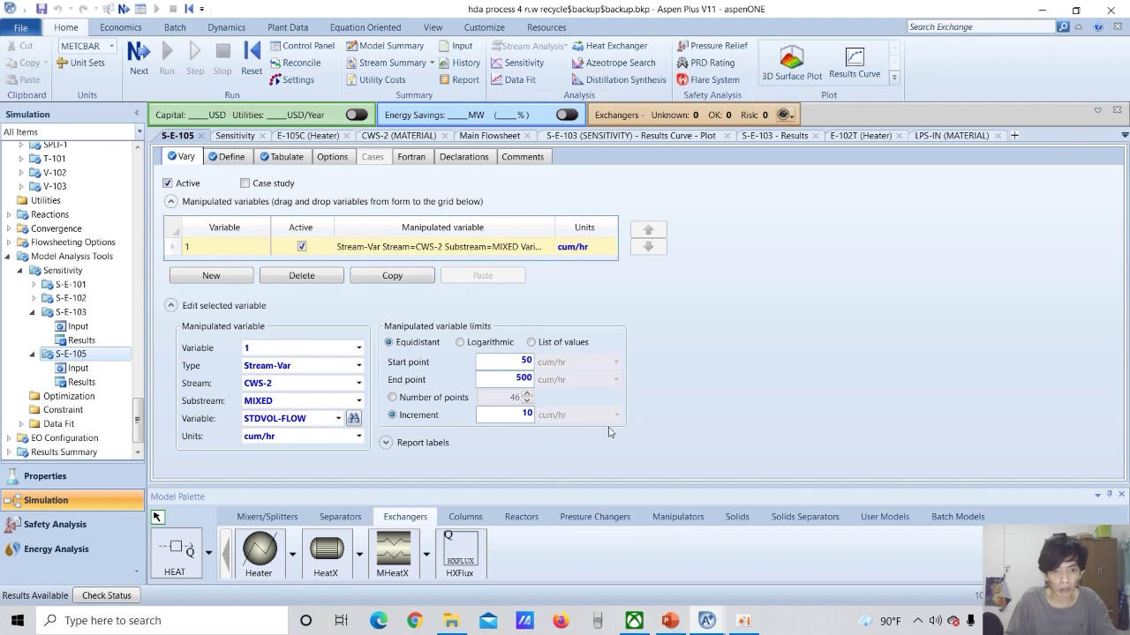
{"action": "left_click", "coordinate": [227, 157]}
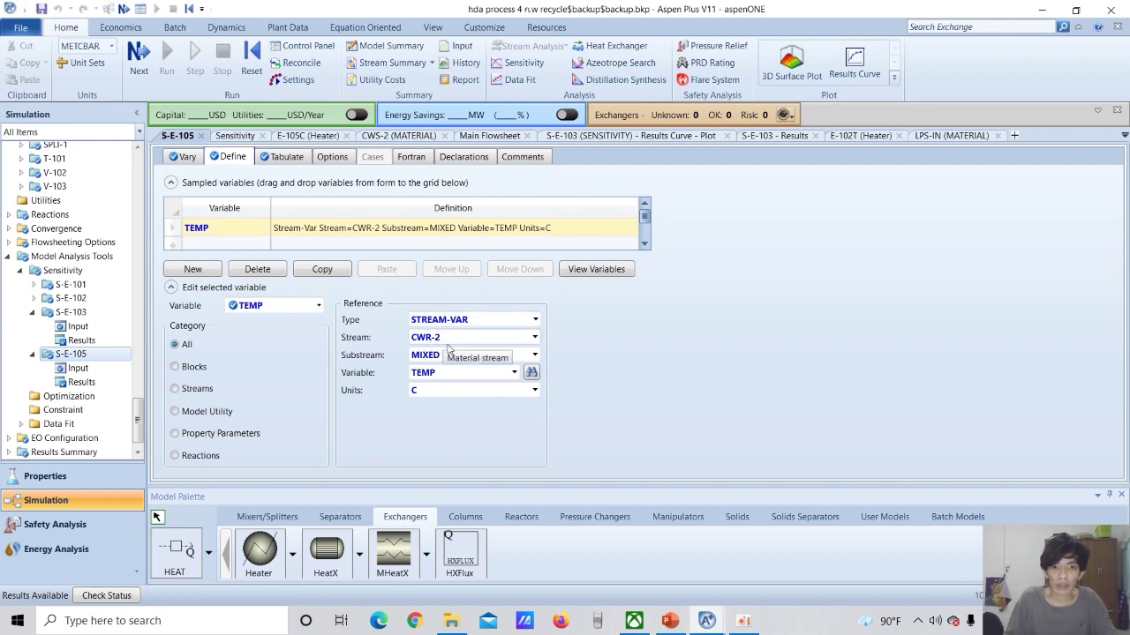
Locate the sampled stream CWR-2 on the flowsheet, and review the tabulated variables of S-E-105.
{"action": "left_click", "coordinate": [494, 136]}
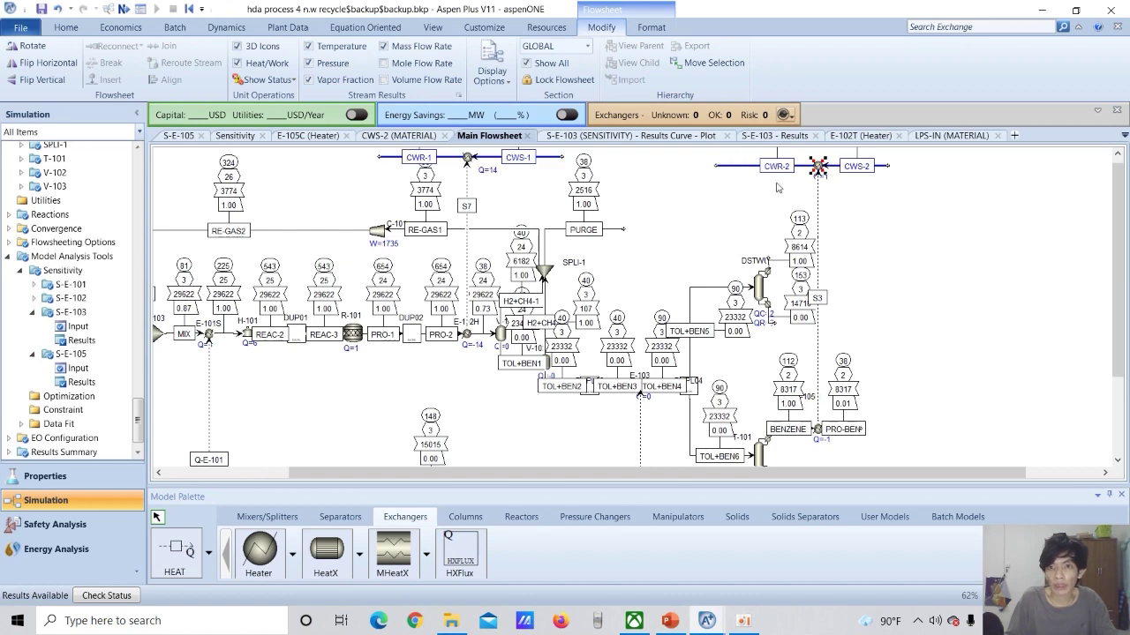
{"action": "left_click", "coordinate": [177, 136]}
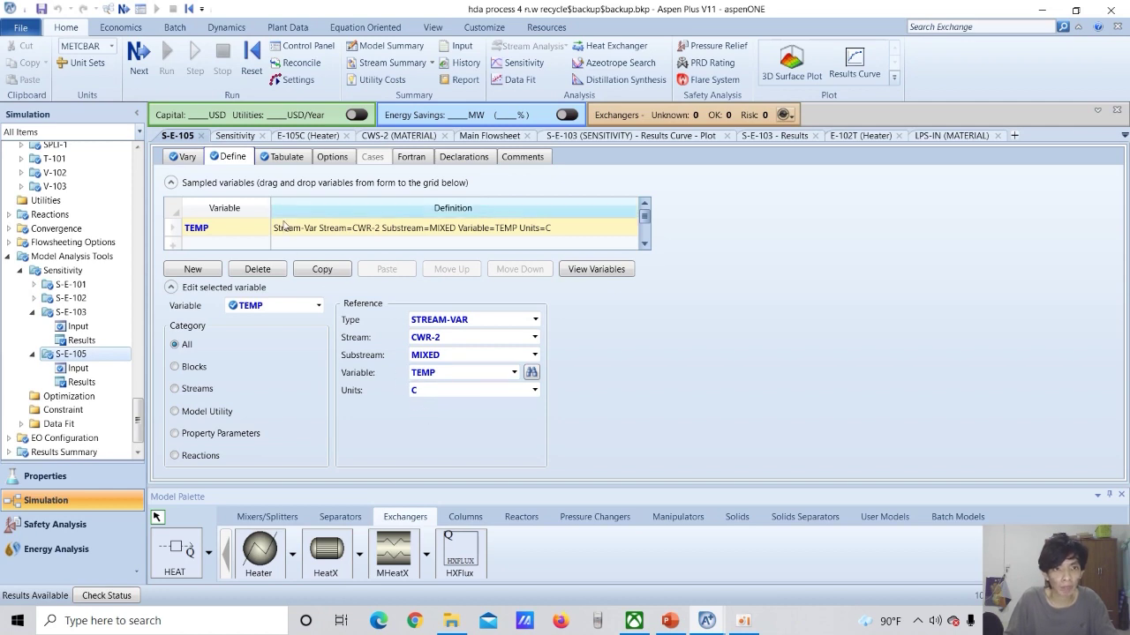
{"action": "left_click", "coordinate": [270, 165]}
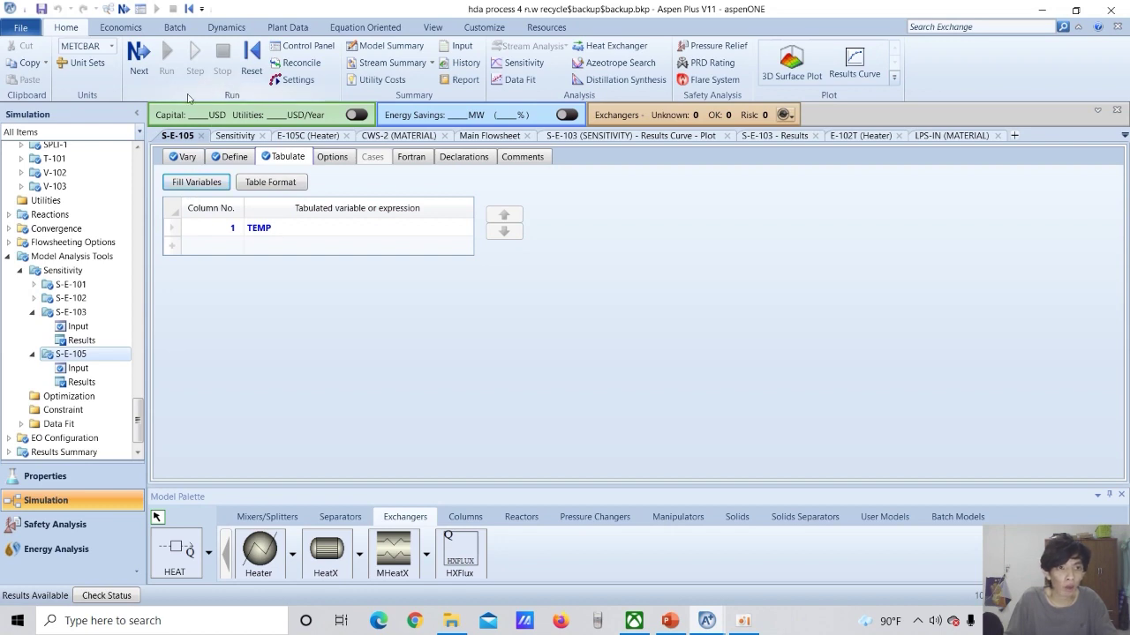
Plot TEMP against the CWS-2 standard volume flow from the S-E-105 results.
{"action": "left_click", "coordinate": [82, 384]}
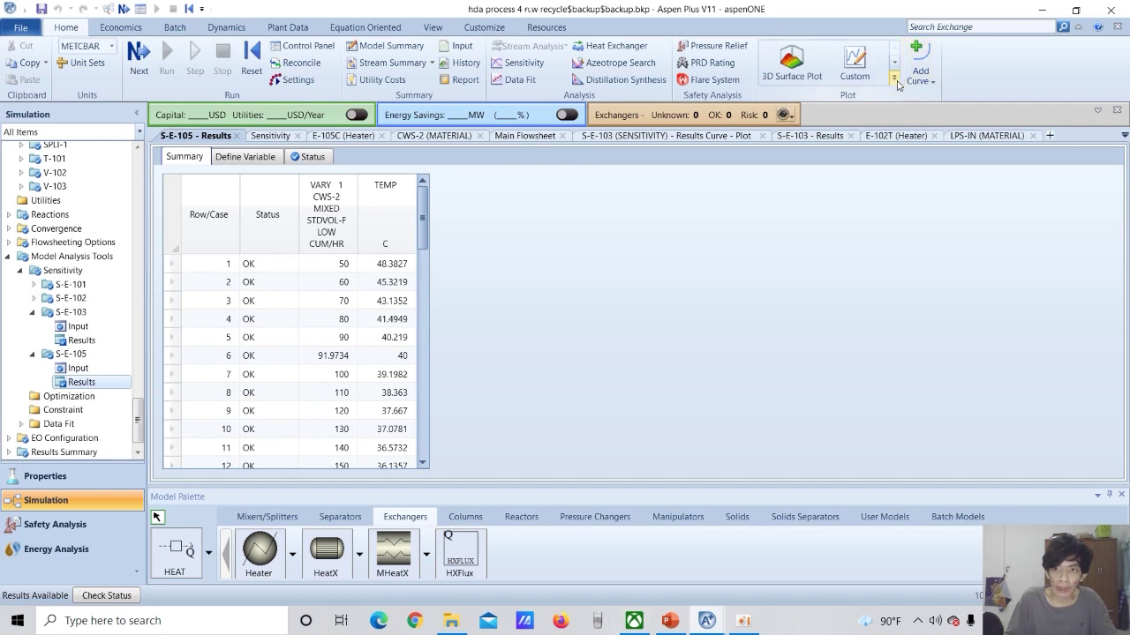
{"action": "left_click", "coordinate": [894, 82]}
{"action": "left_click", "coordinate": [788, 98]}
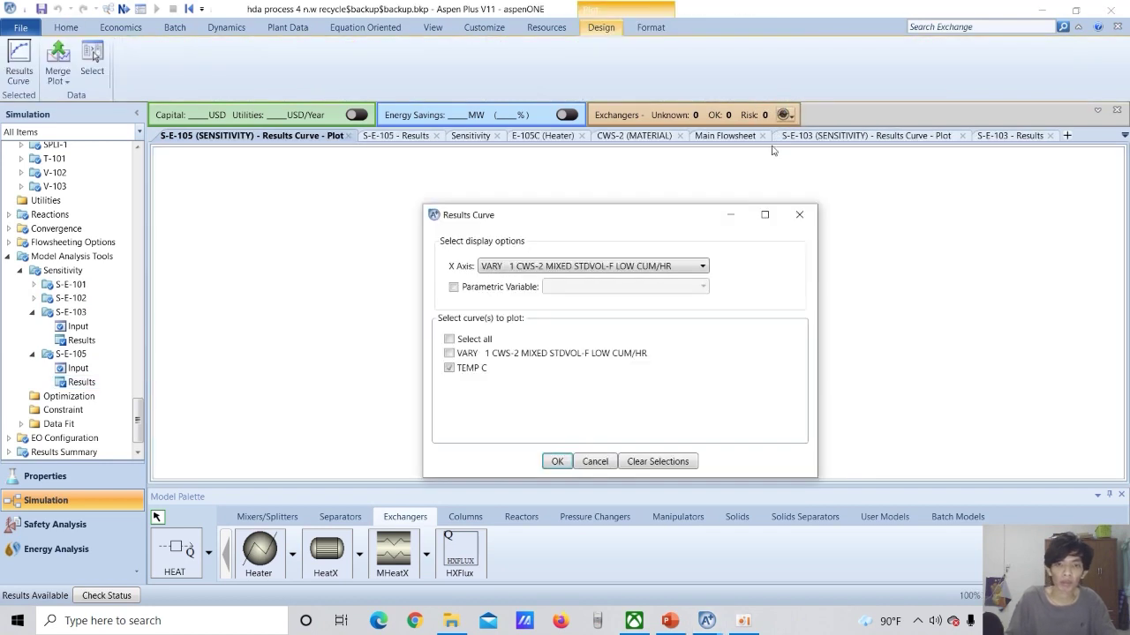
{"action": "left_click_drag", "start_coordinate": [662, 216], "coordinate": [662, 163]}
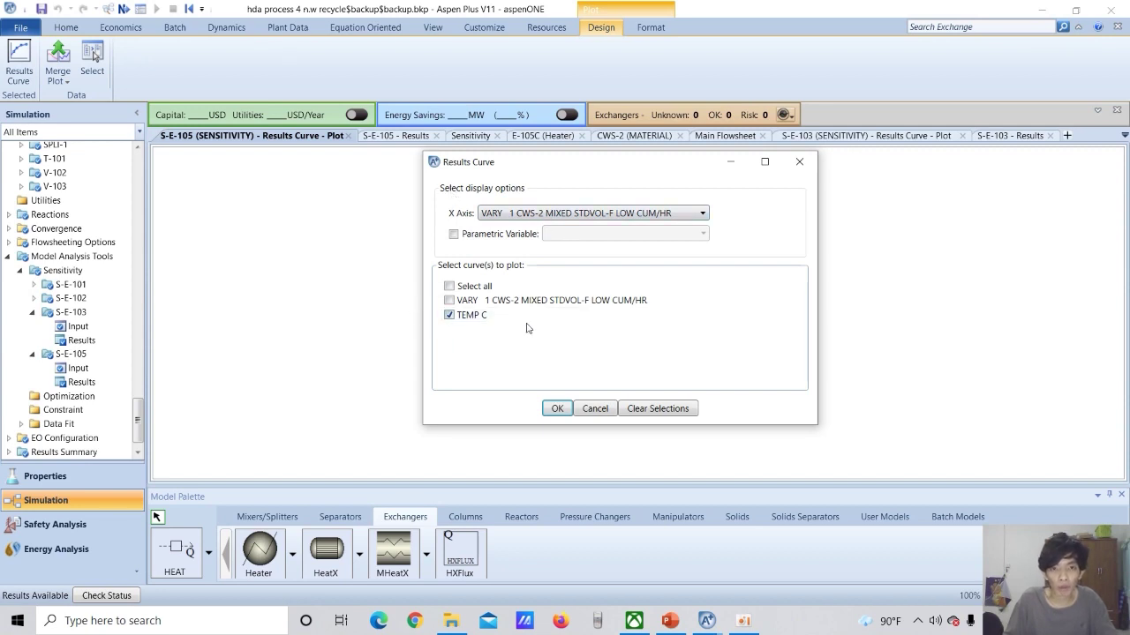
{"action": "left_click", "coordinate": [557, 410]}
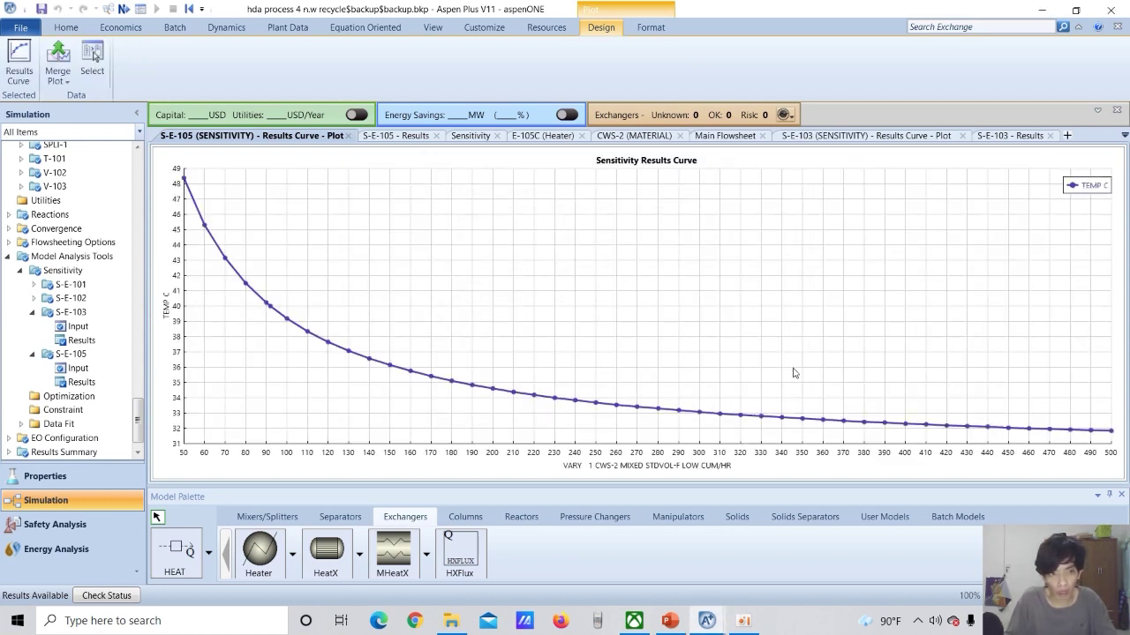
Move the plot legend slightly inward, and show the tracker on the curve to read the flow at 40 °C.
{"action": "left_click_drag", "start_coordinate": [1080, 185], "coordinate": [1060, 192]}
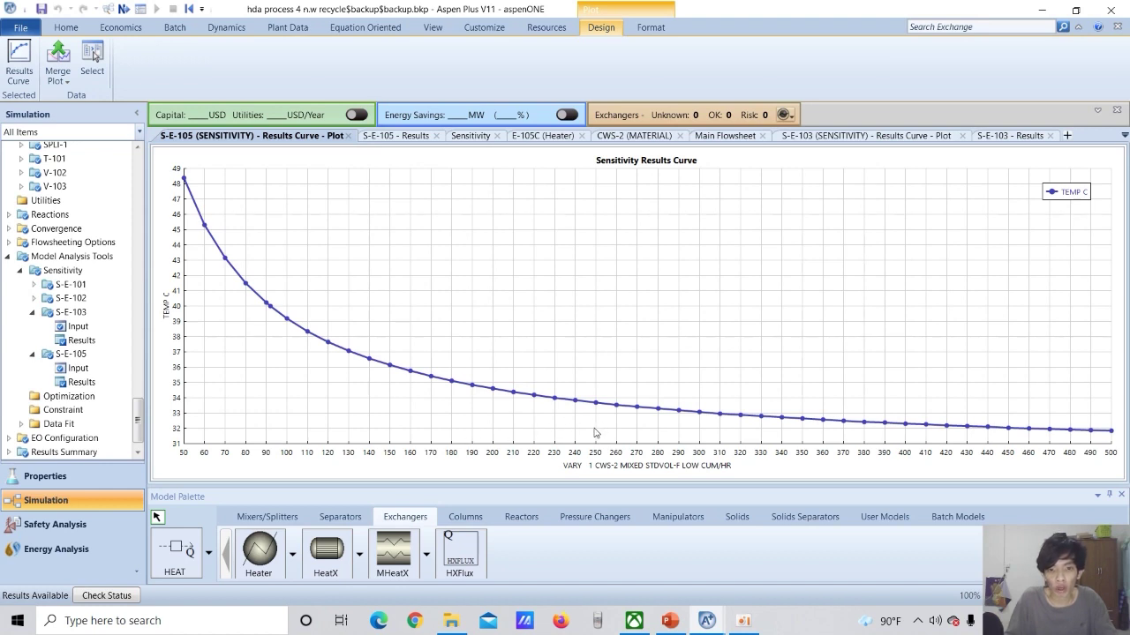
{"action": "right_click", "coordinate": [441, 385]}
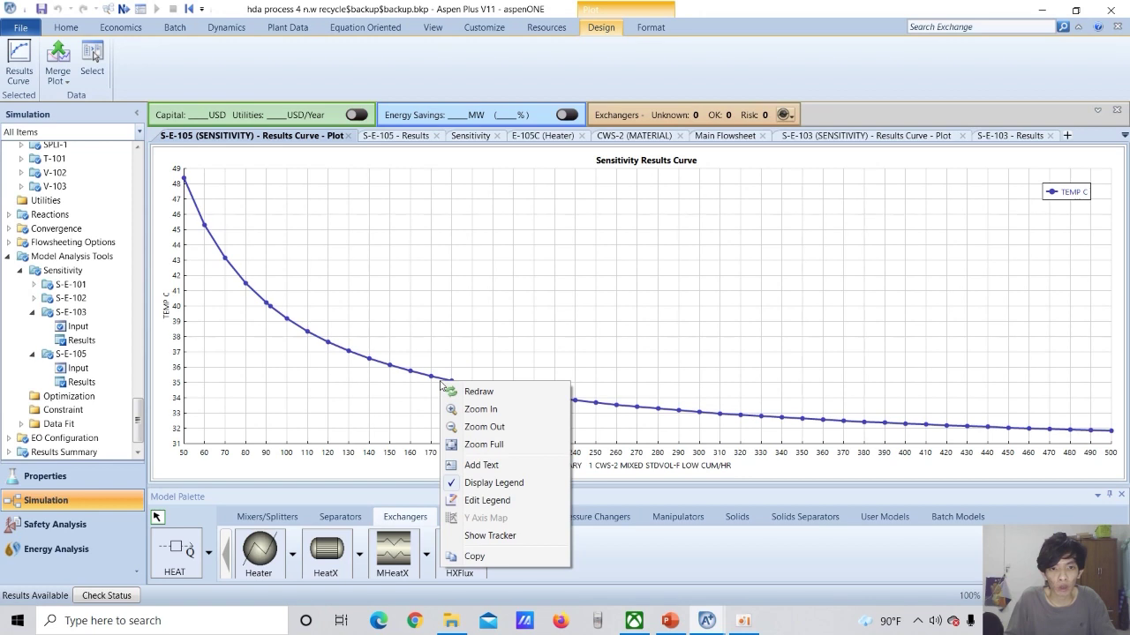
{"action": "left_click", "coordinate": [528, 534]}
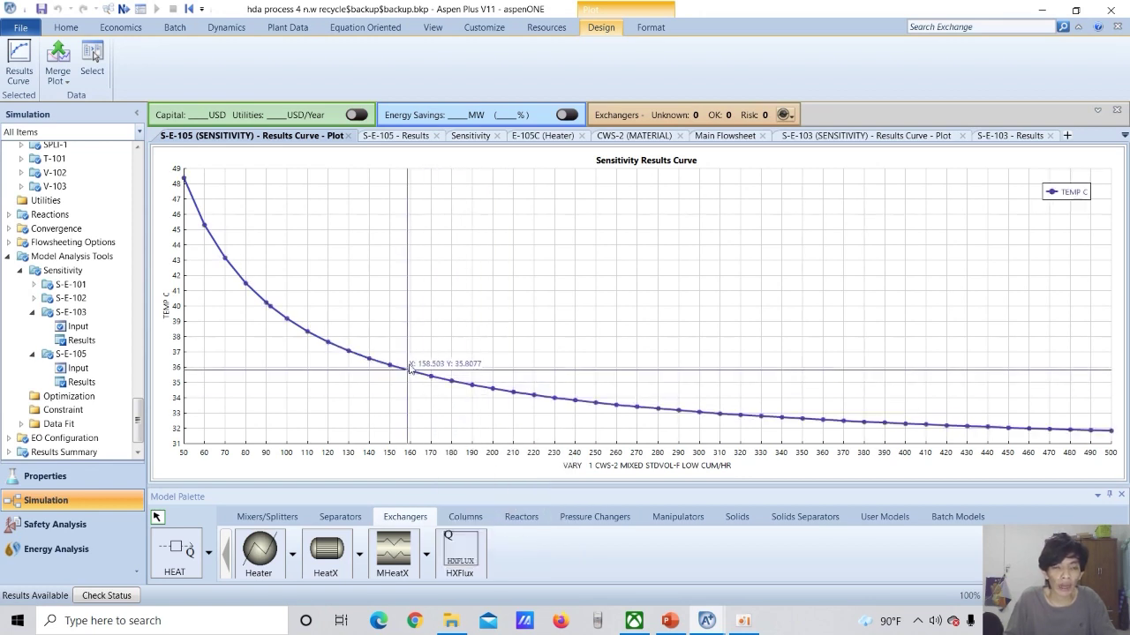
{"action": "mouse_move", "coordinate": [473, 386]}
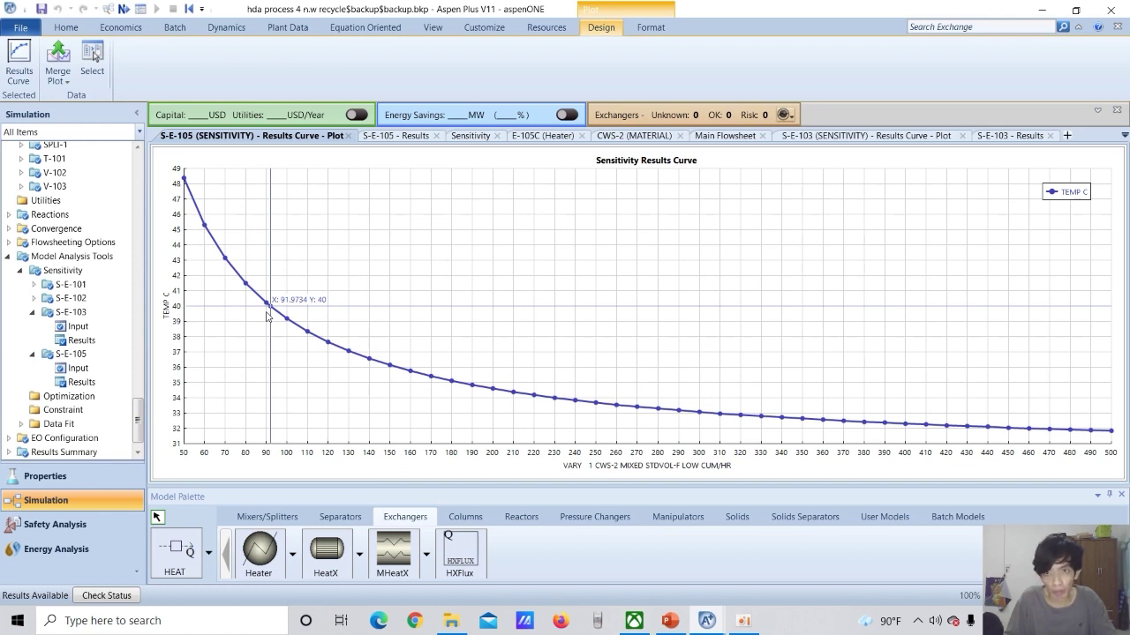
Reopen the main flowsheet, check the H2O standard volume flow specified for CWS-2, and return to the flowsheet.
{"action": "left_click", "coordinate": [723, 136]}
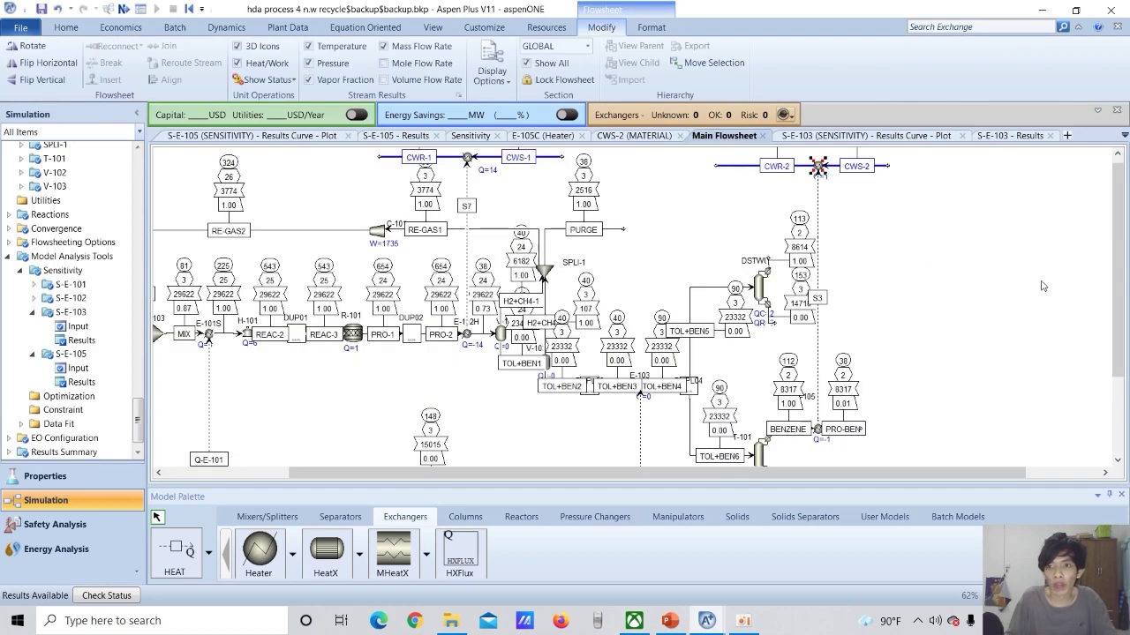
{"action": "scroll", "coordinate": [997, 229], "scroll_direction": "up", "scroll_amount": 1}
{"action": "left_click", "coordinate": [880, 174]}
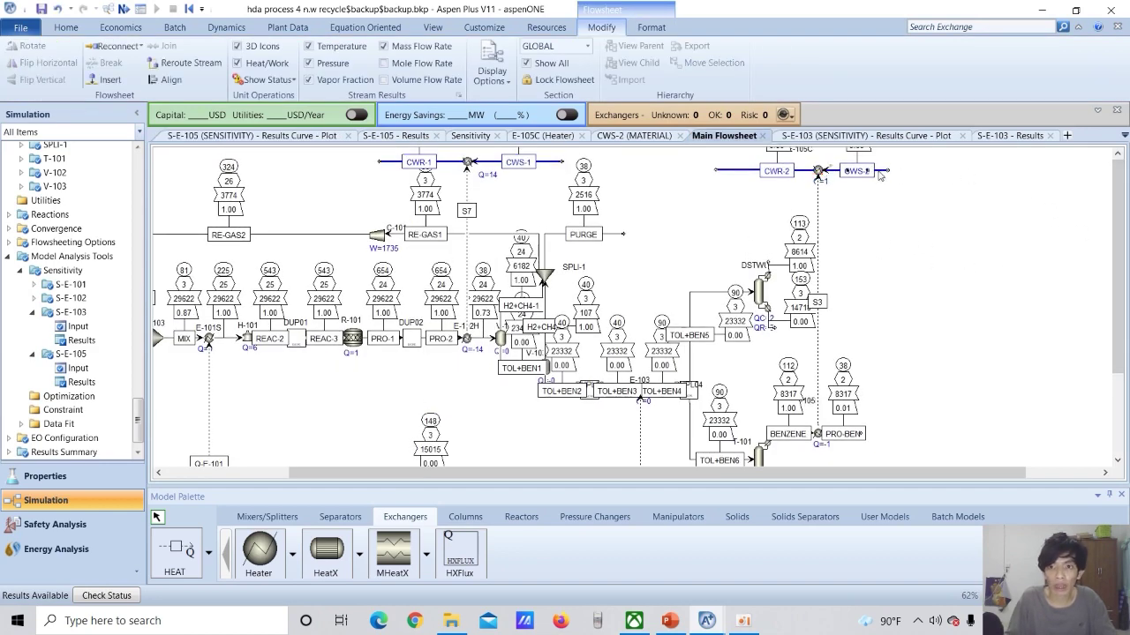
{"action": "double_click", "coordinate": [880, 174]}
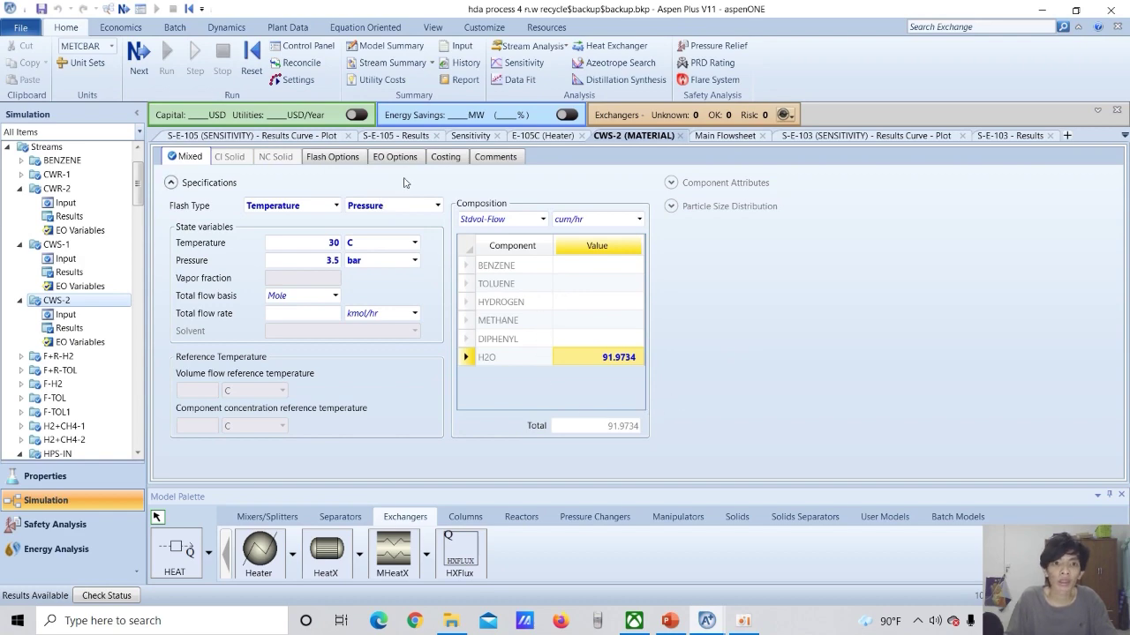
{"action": "left_click", "coordinate": [724, 135]}
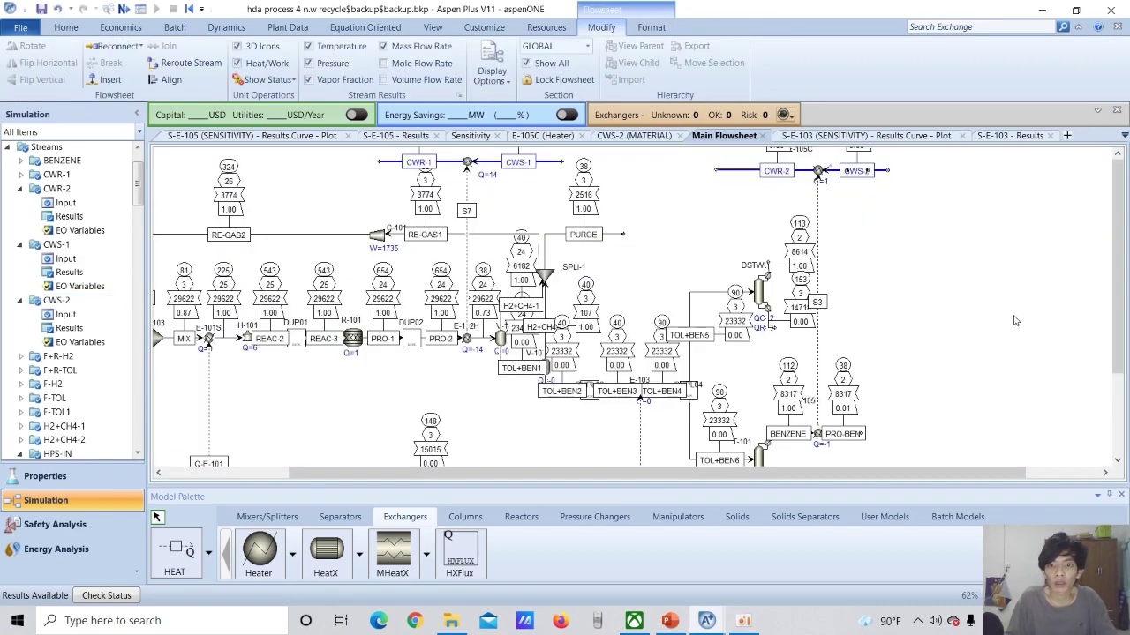
{"action": "scroll", "coordinate": [866, 237], "scroll_direction": "down", "scroll_amount": 1}
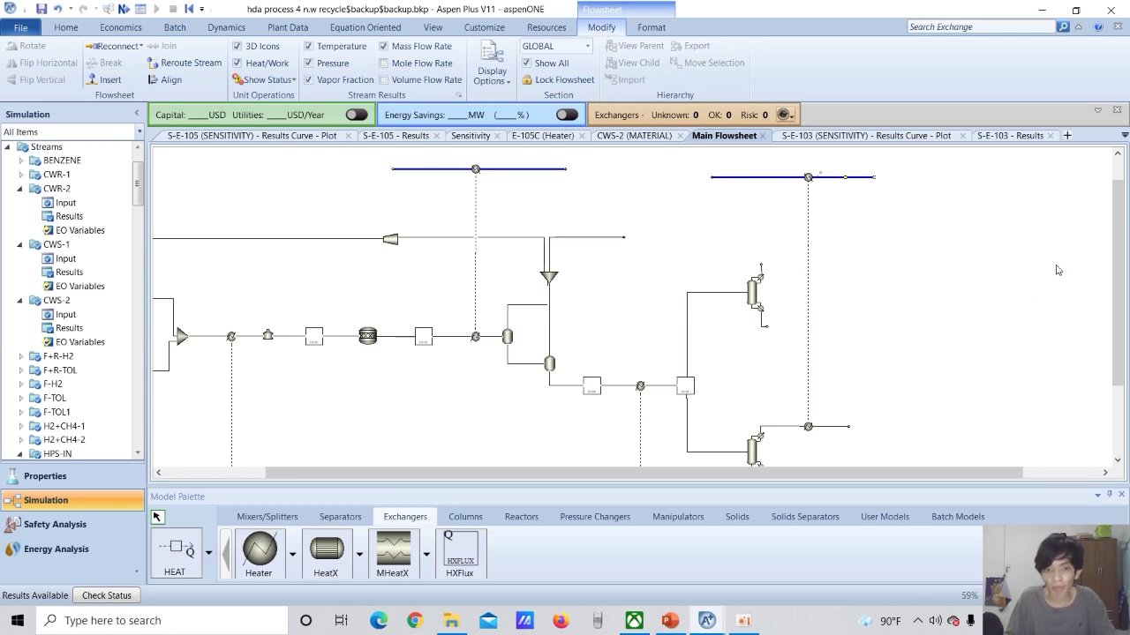
Switch to PowerPoint and start the slide show at the Recycle Mode slide comparing hand calculation with sensitivity analysis.
{"action": "left_click", "coordinate": [669, 621]}
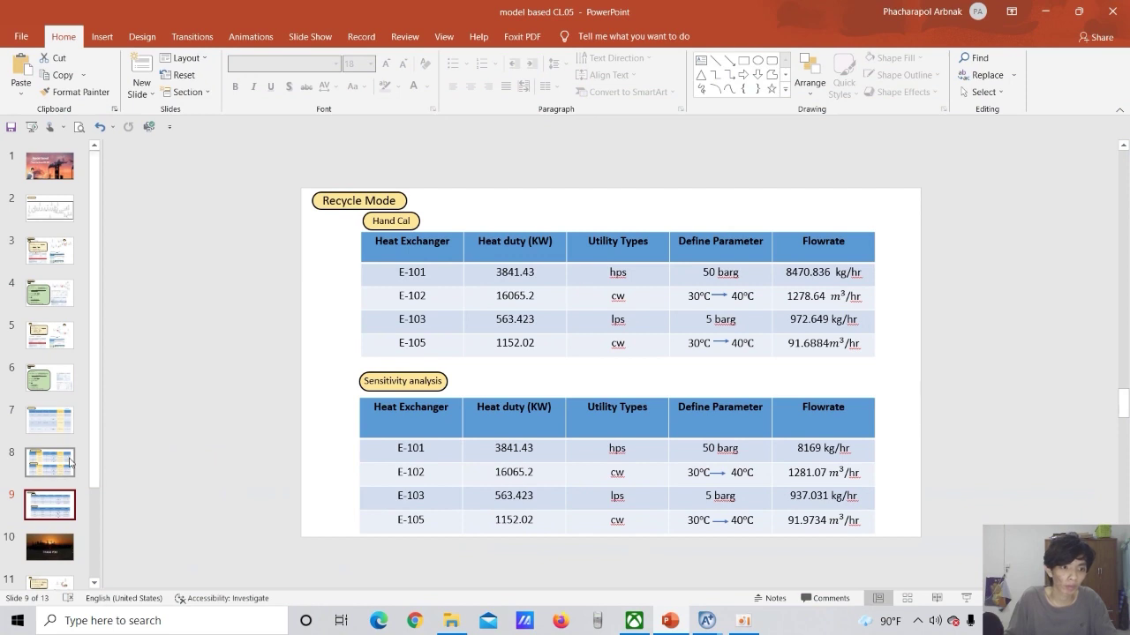
{"action": "scroll", "coordinate": [53, 450], "scroll_direction": "down", "scroll_amount": 1}
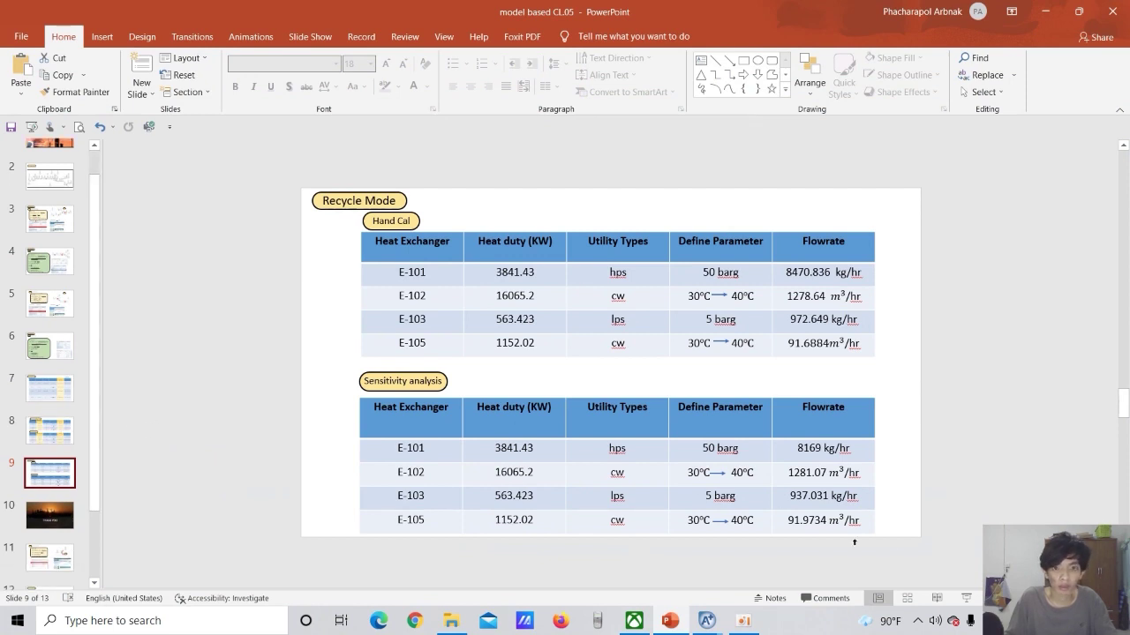
{"action": "left_click", "coordinate": [966, 598]}
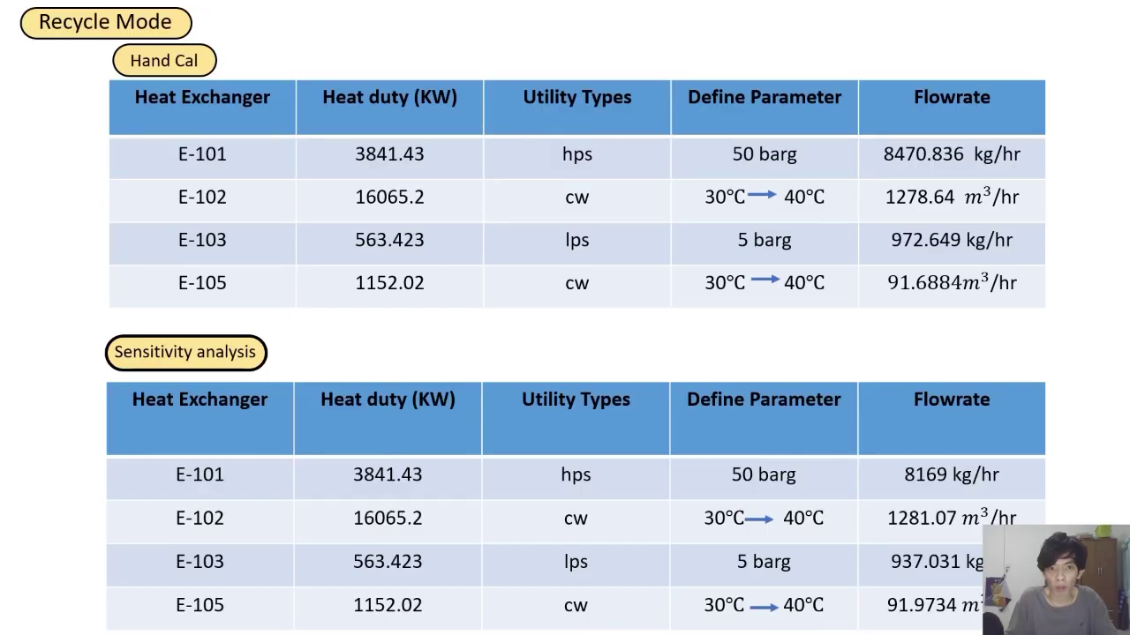